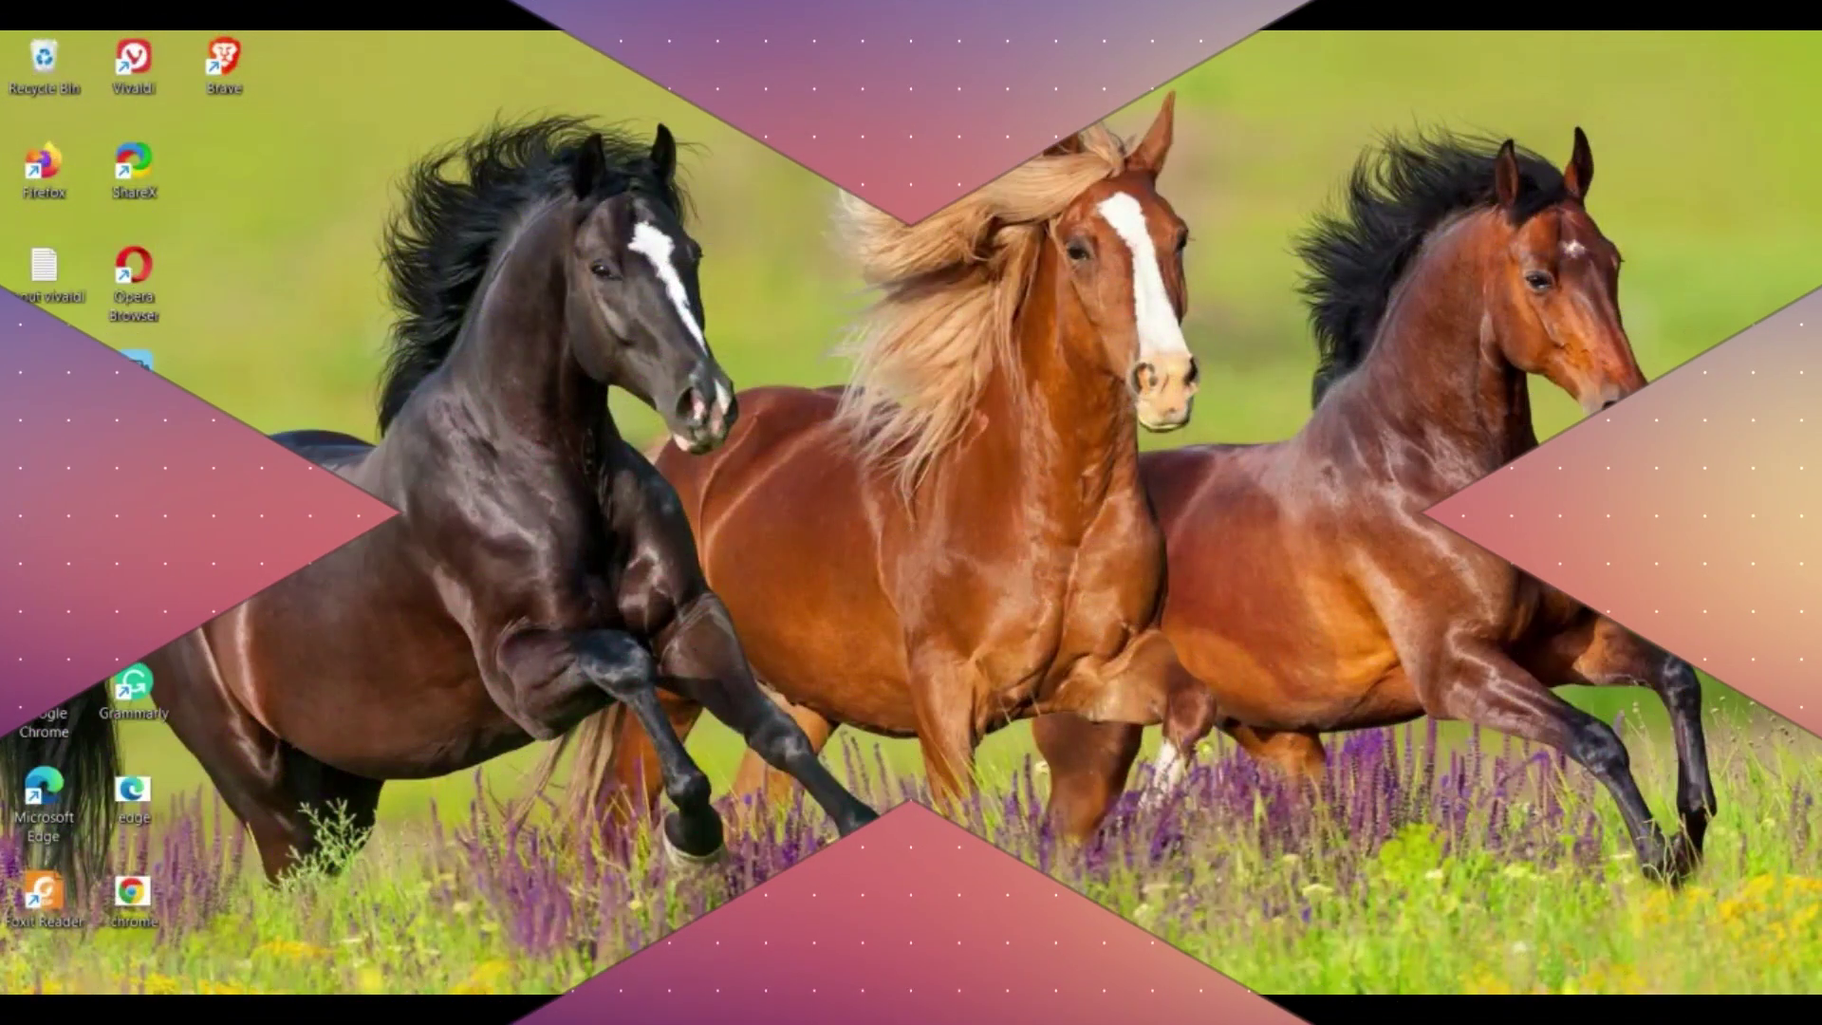
# Search for 'notepad' in Windows search and launch Notepad.
pyautogui.press('super+s')
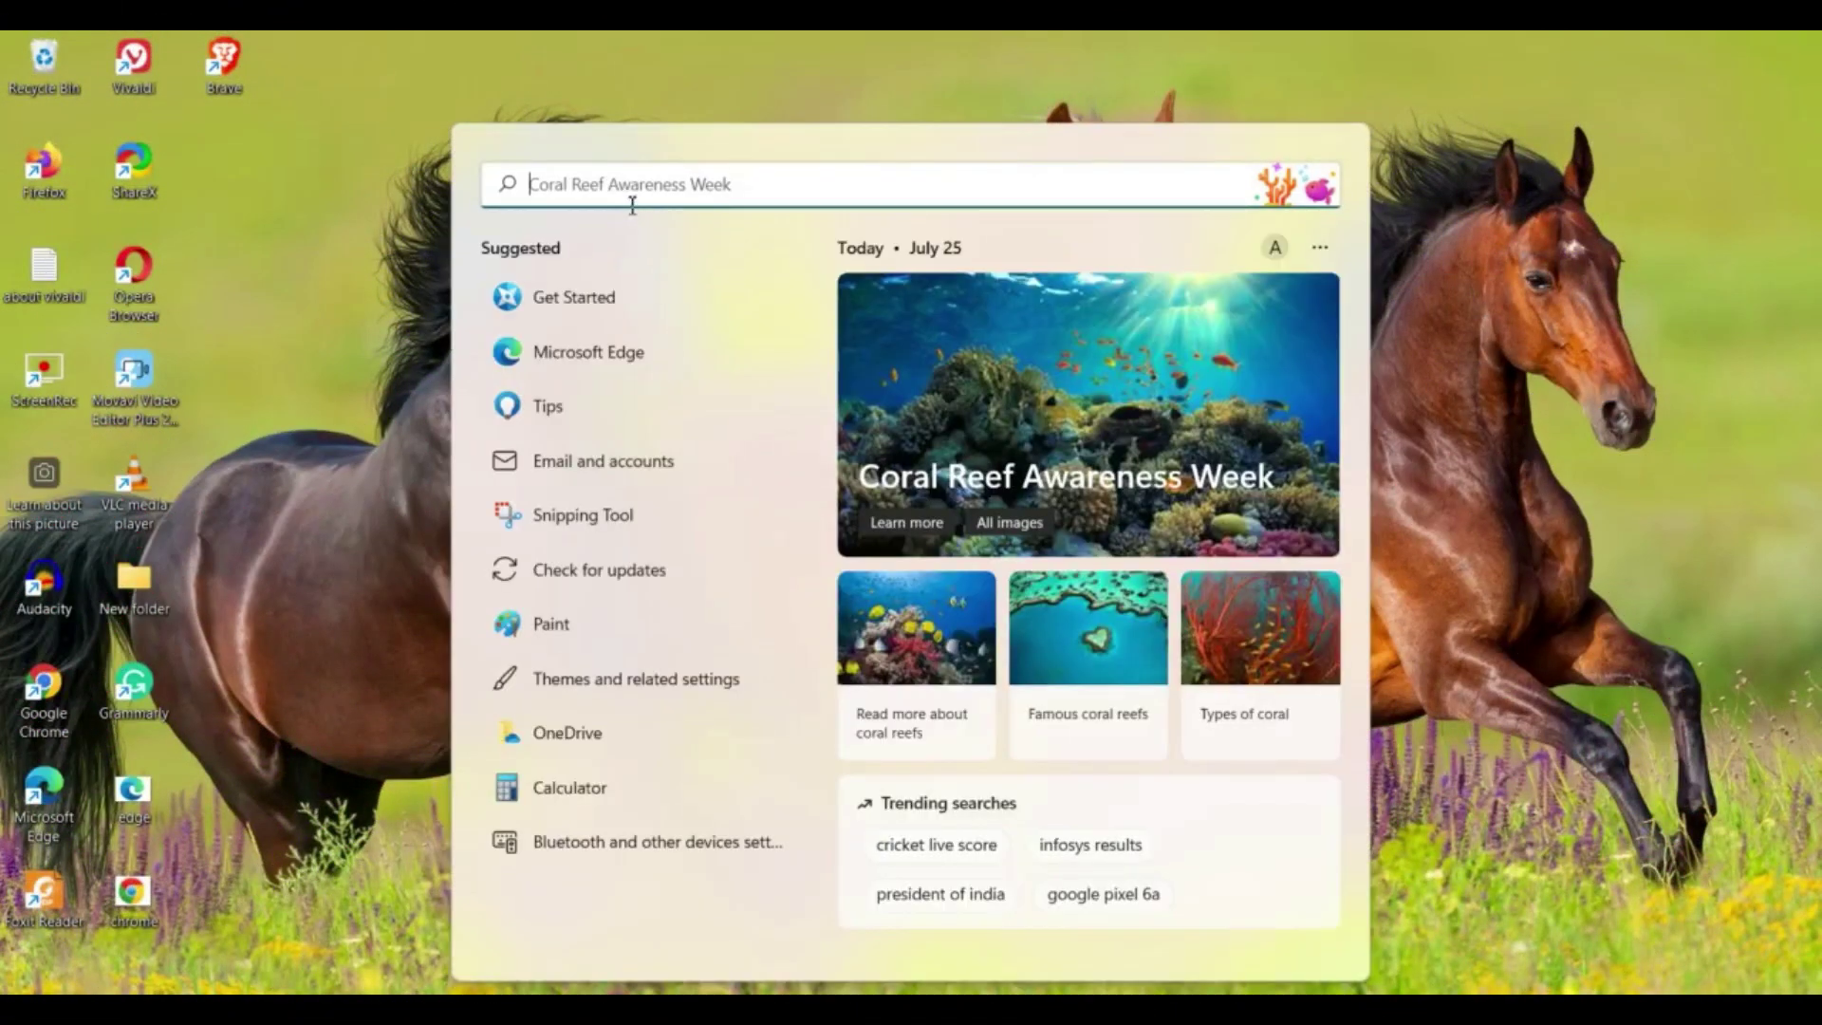
pyautogui.click(632, 193)
pyautogui.write('no')
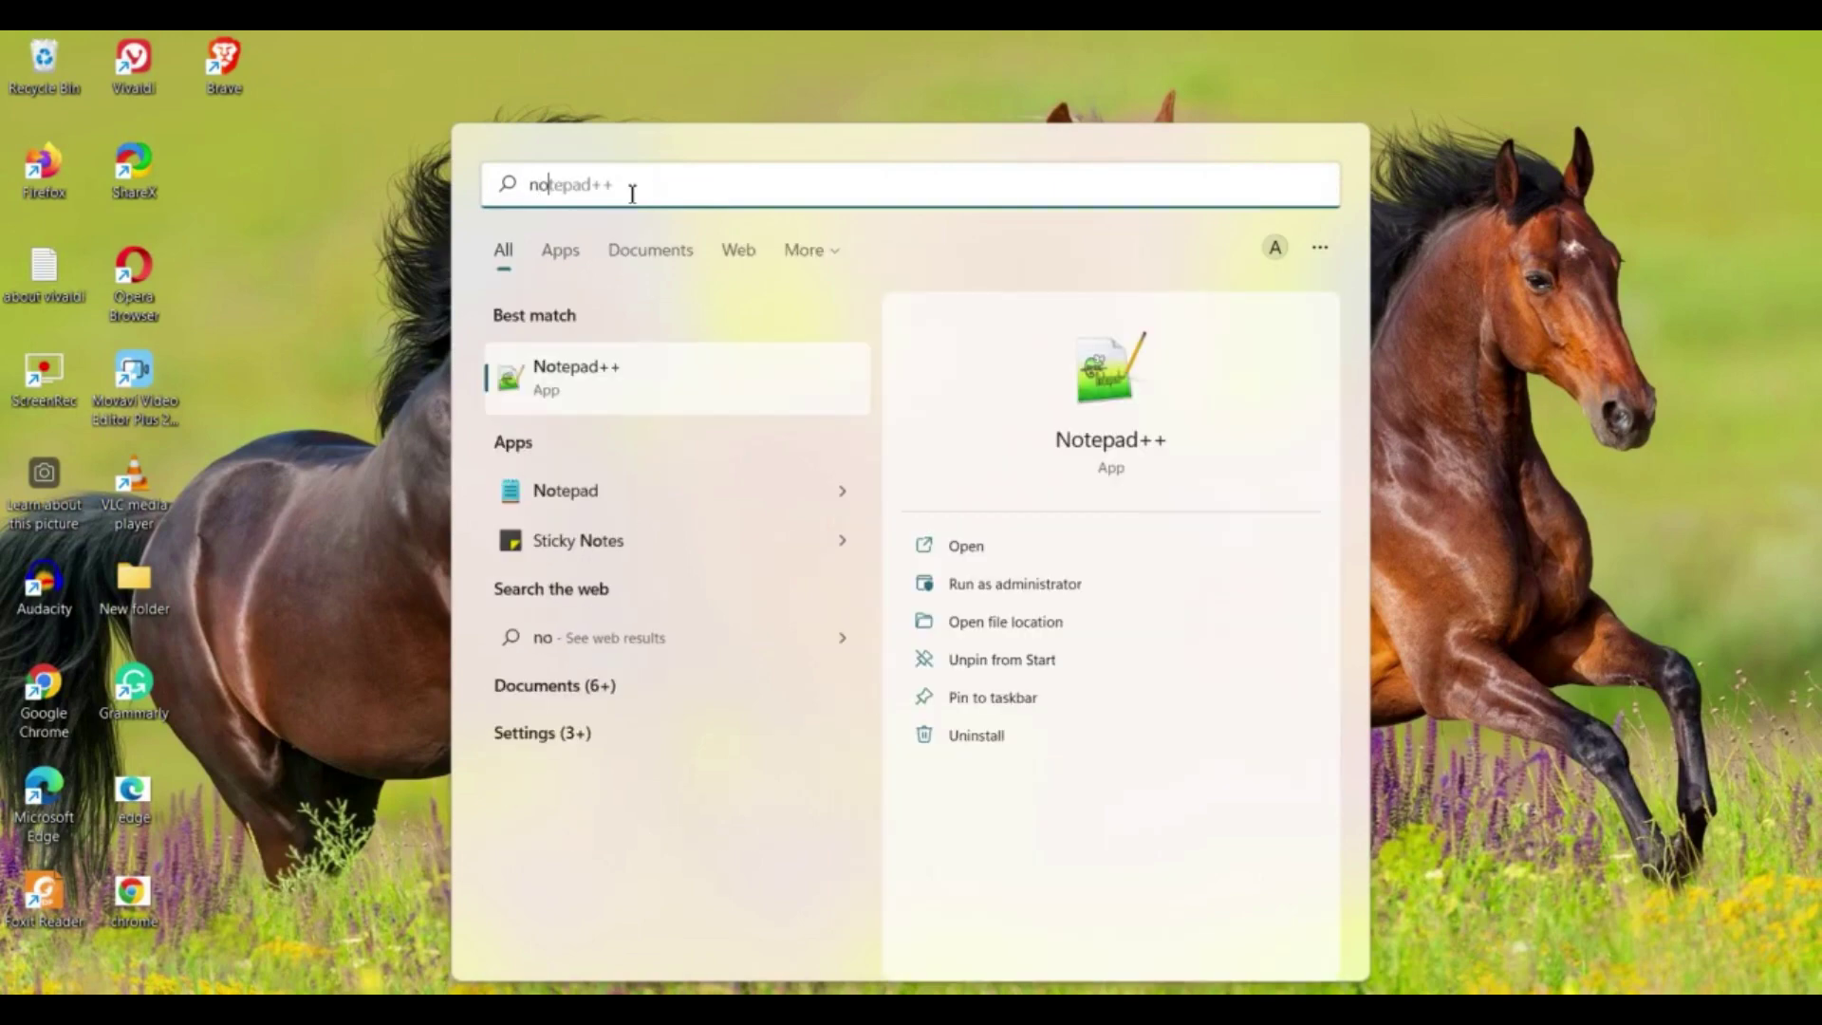
pyautogui.write('tepad')
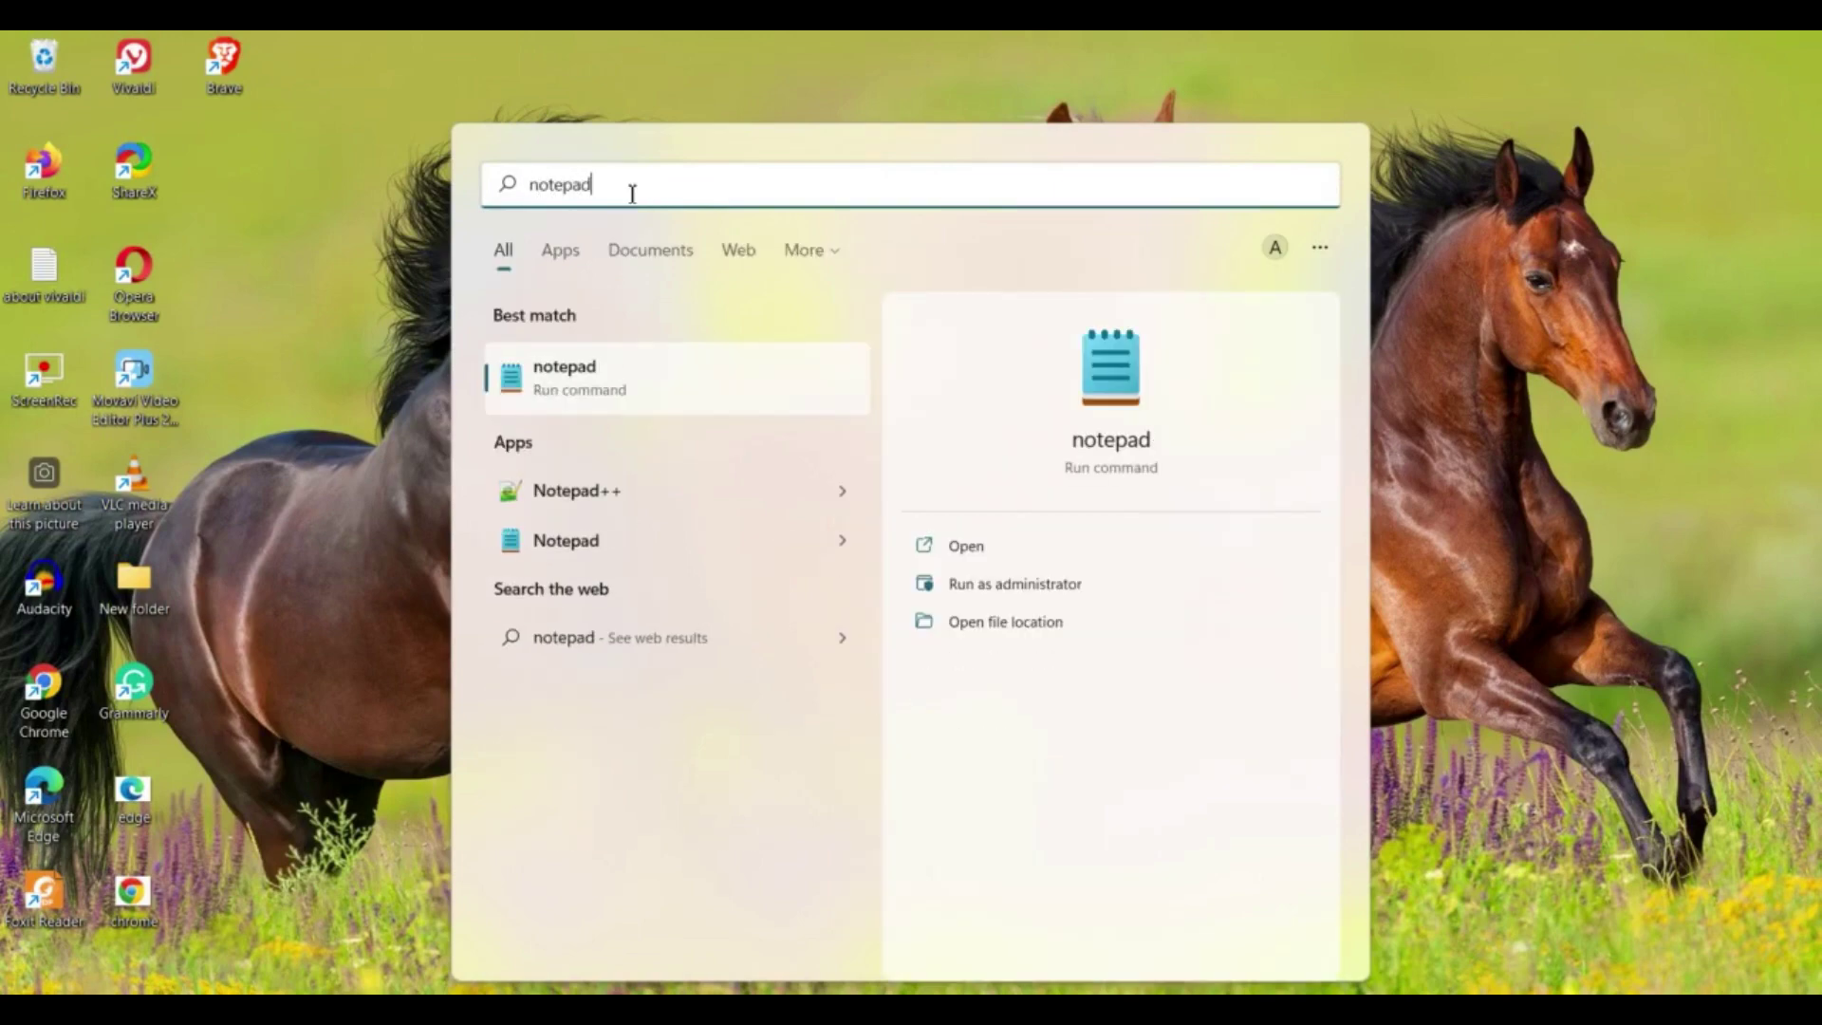
pyautogui.click(598, 389)
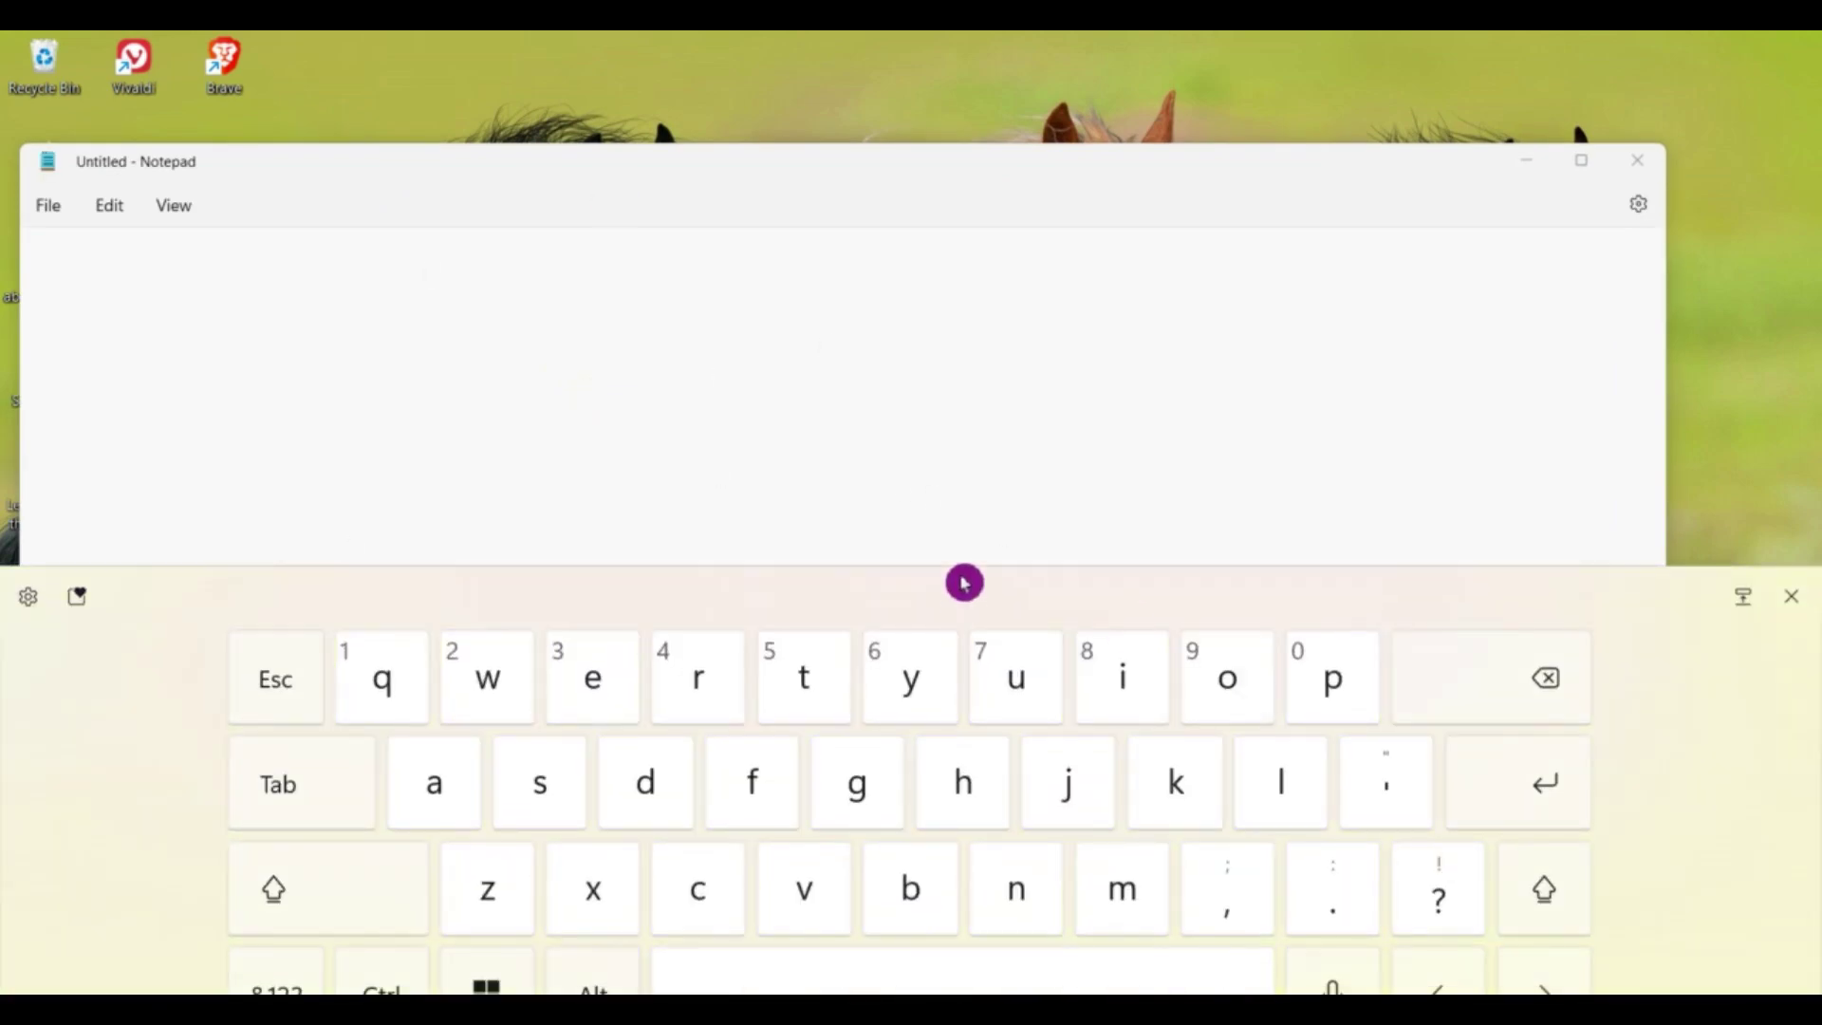
# Dictate a sentence about Windows converting speech into text with keyboard voice typing, then close it.
pyautogui.click(962, 490)
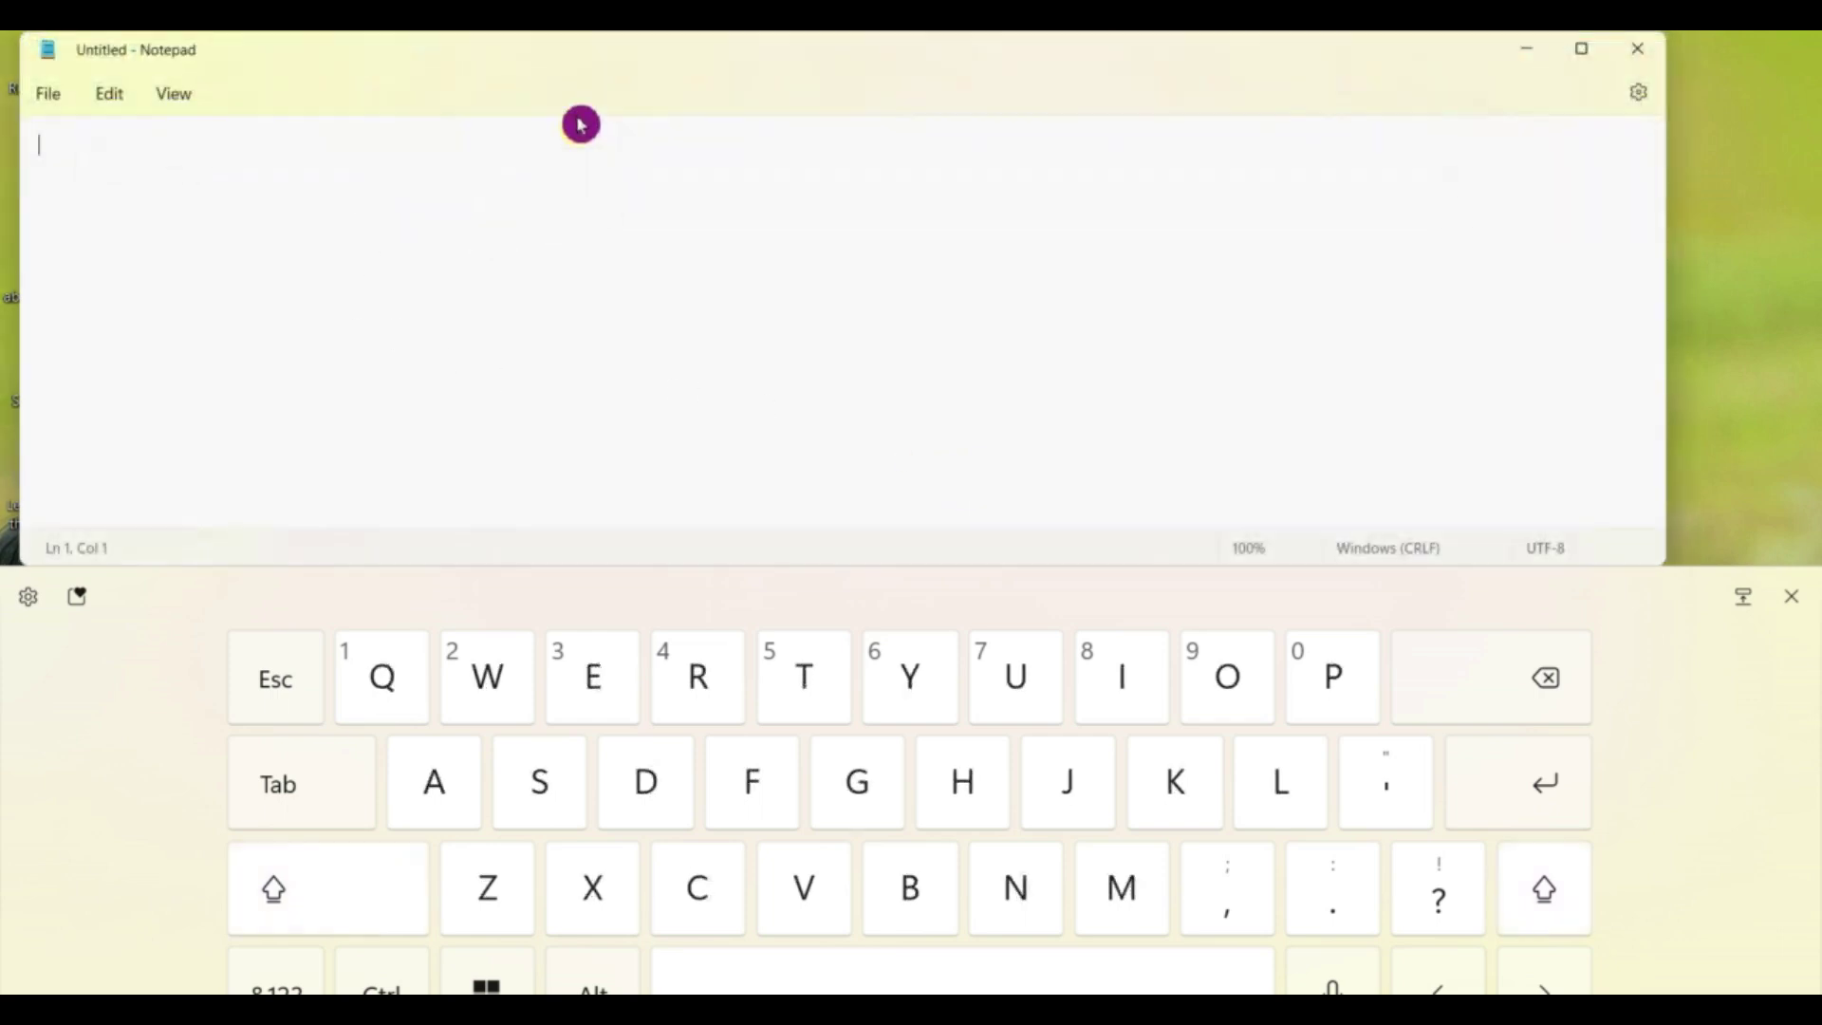
pyautogui.click(1327, 988)
pyautogui.click(1333, 987)
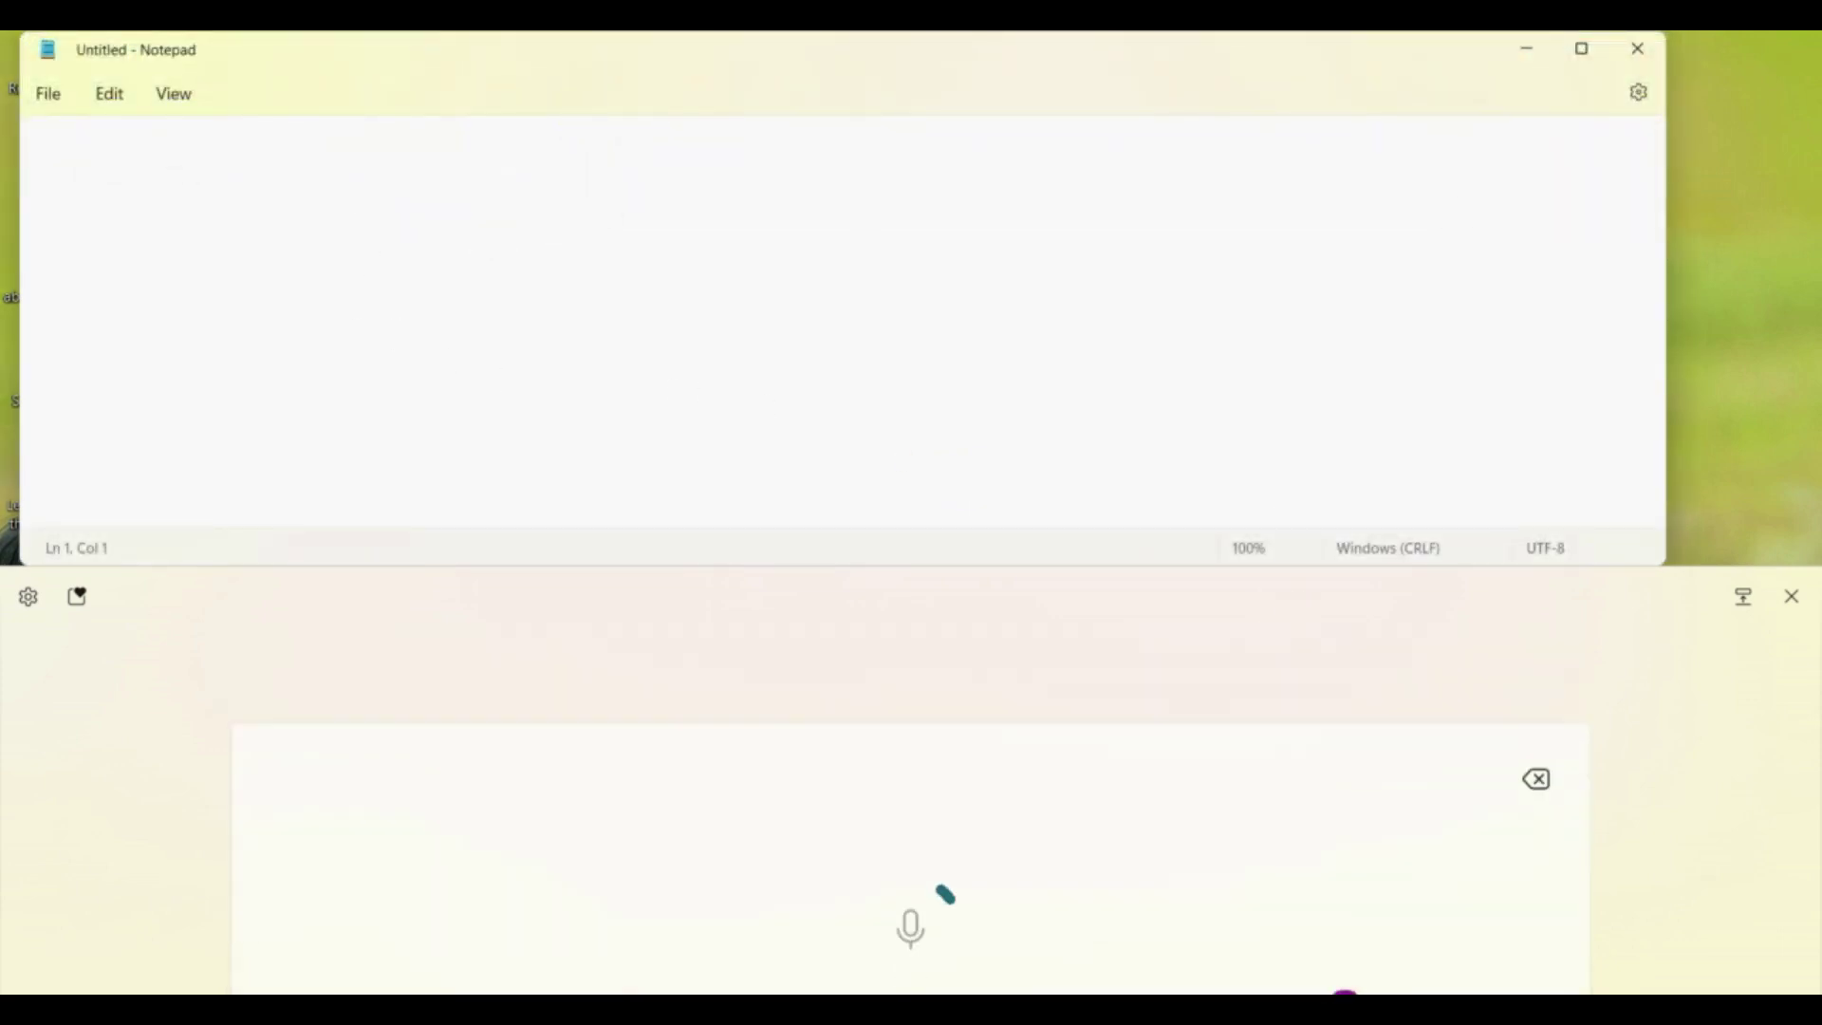
pyautogui.click(917, 702)
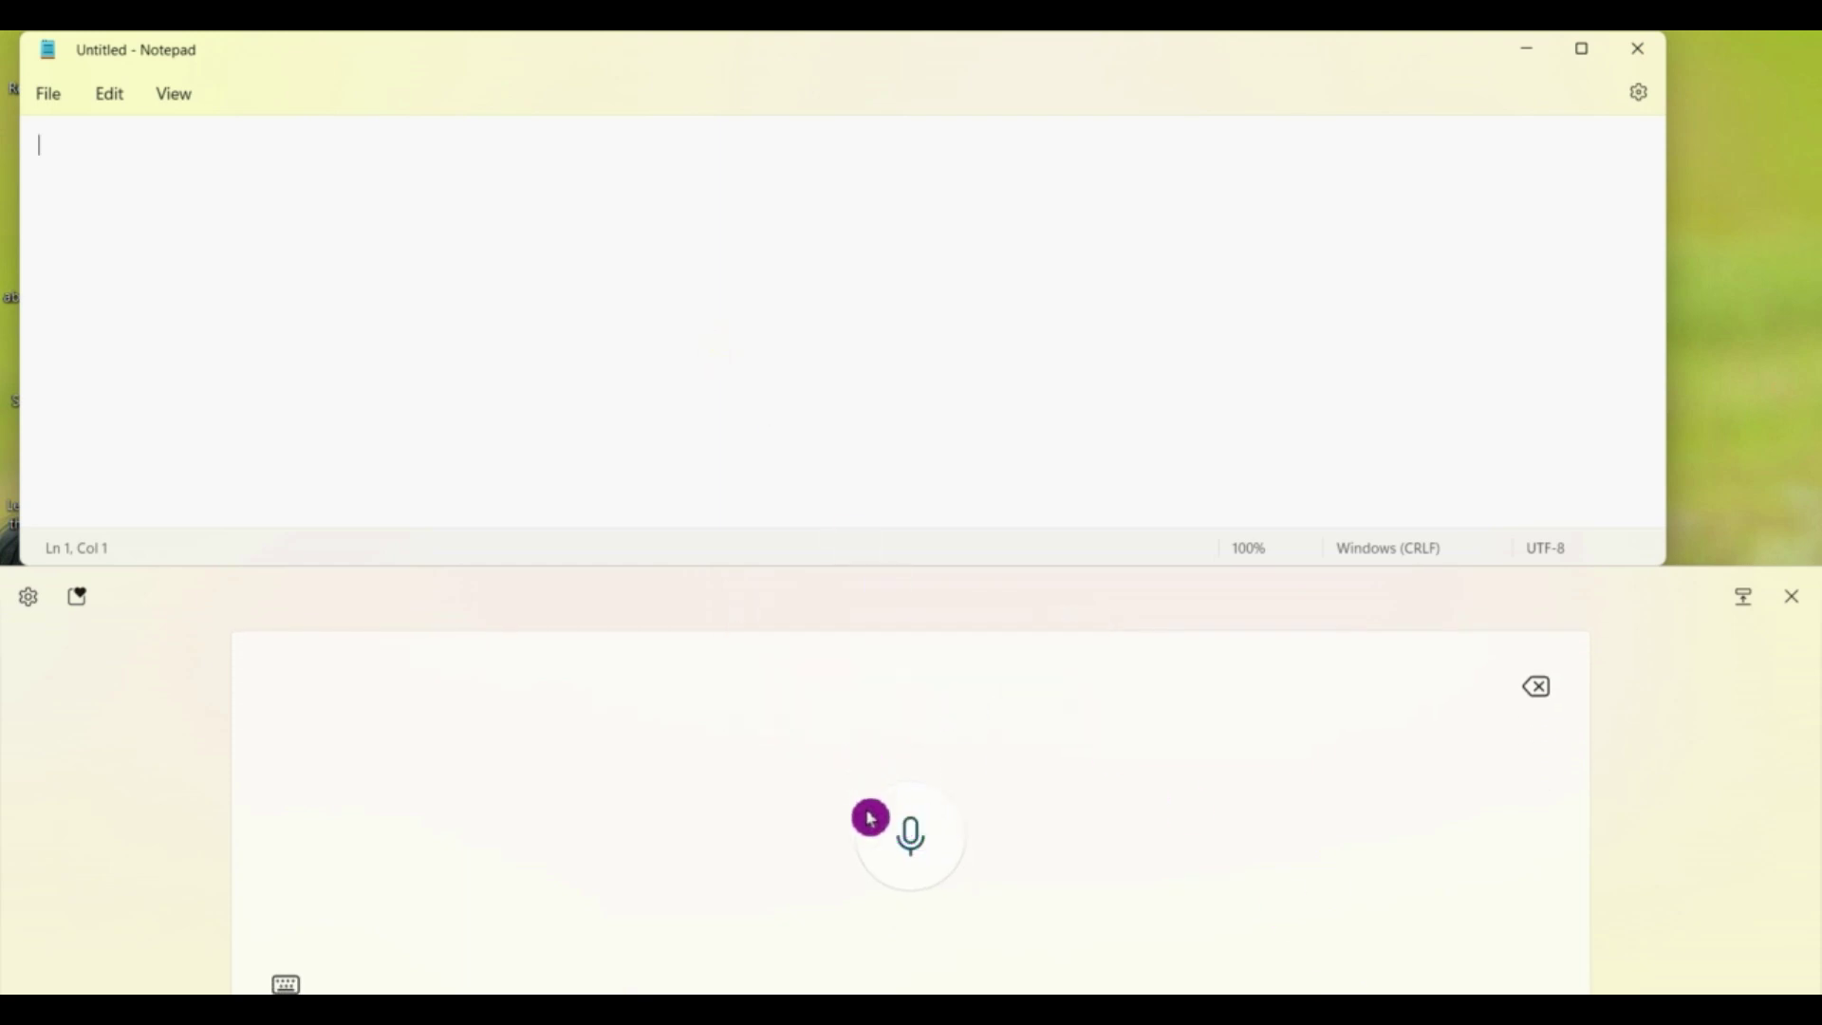
pyautogui.click(896, 851)
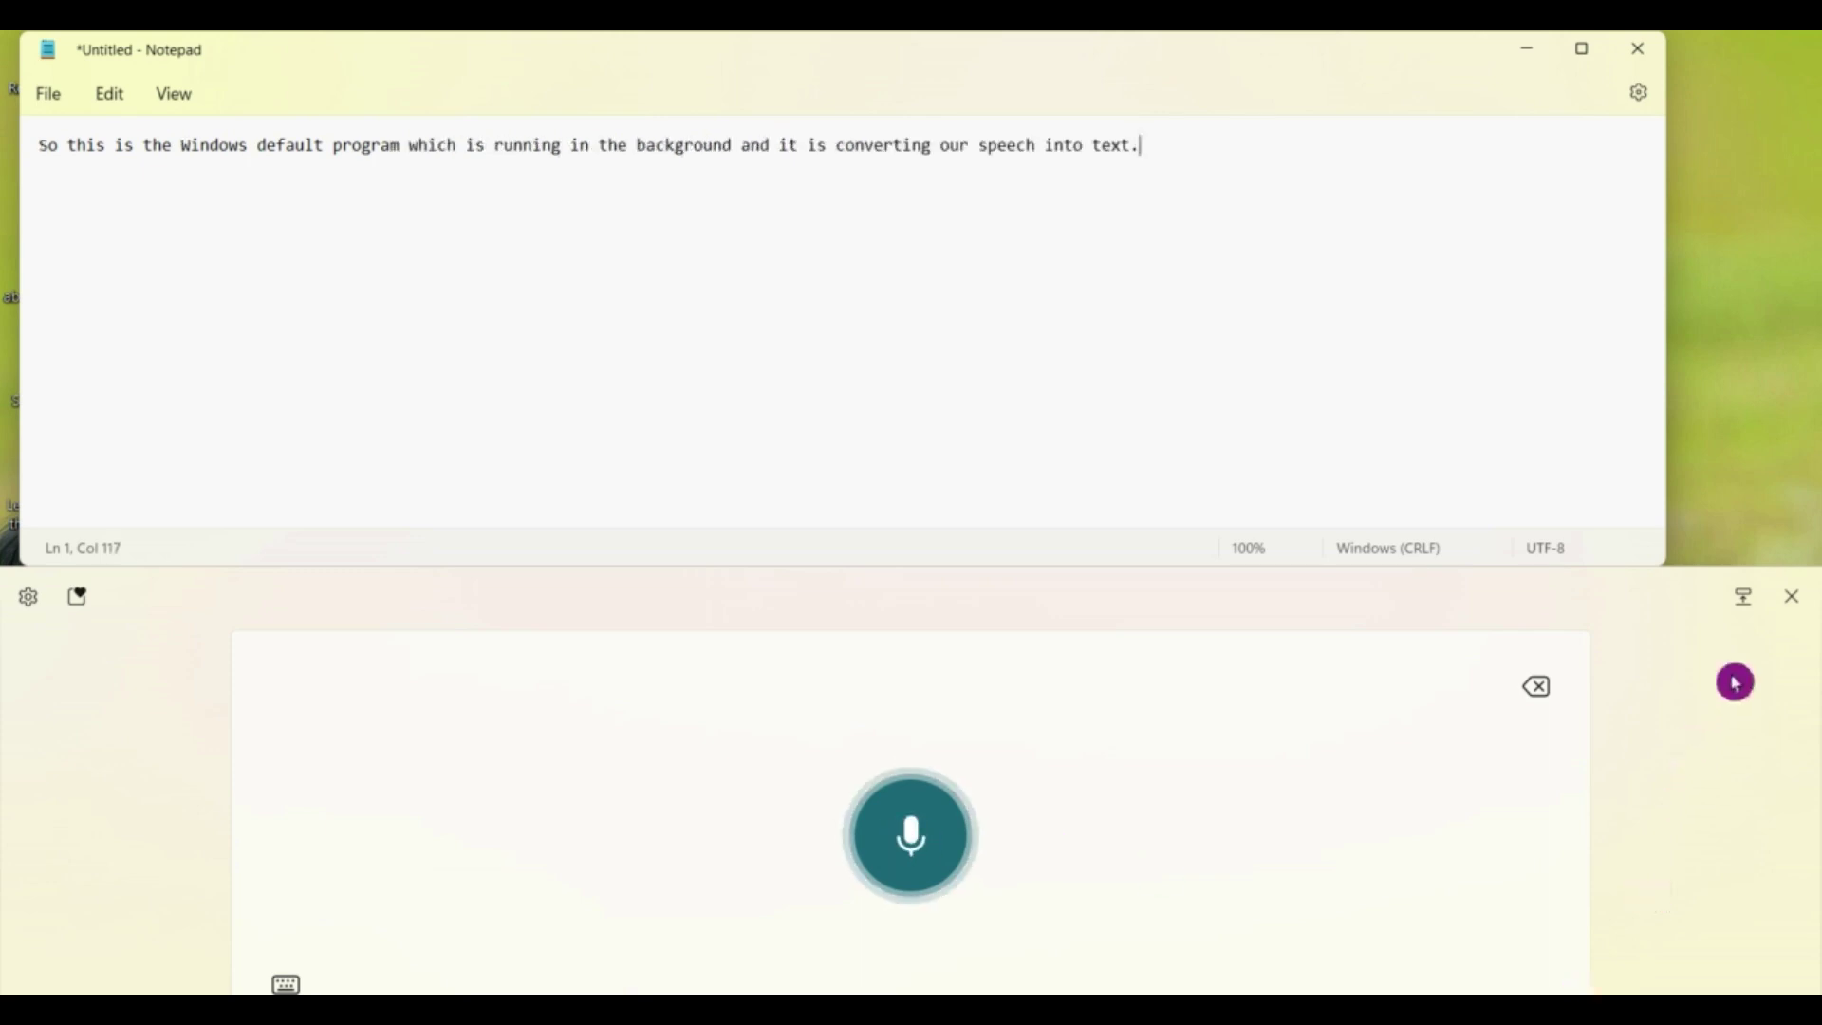
pyautogui.click(1792, 596)
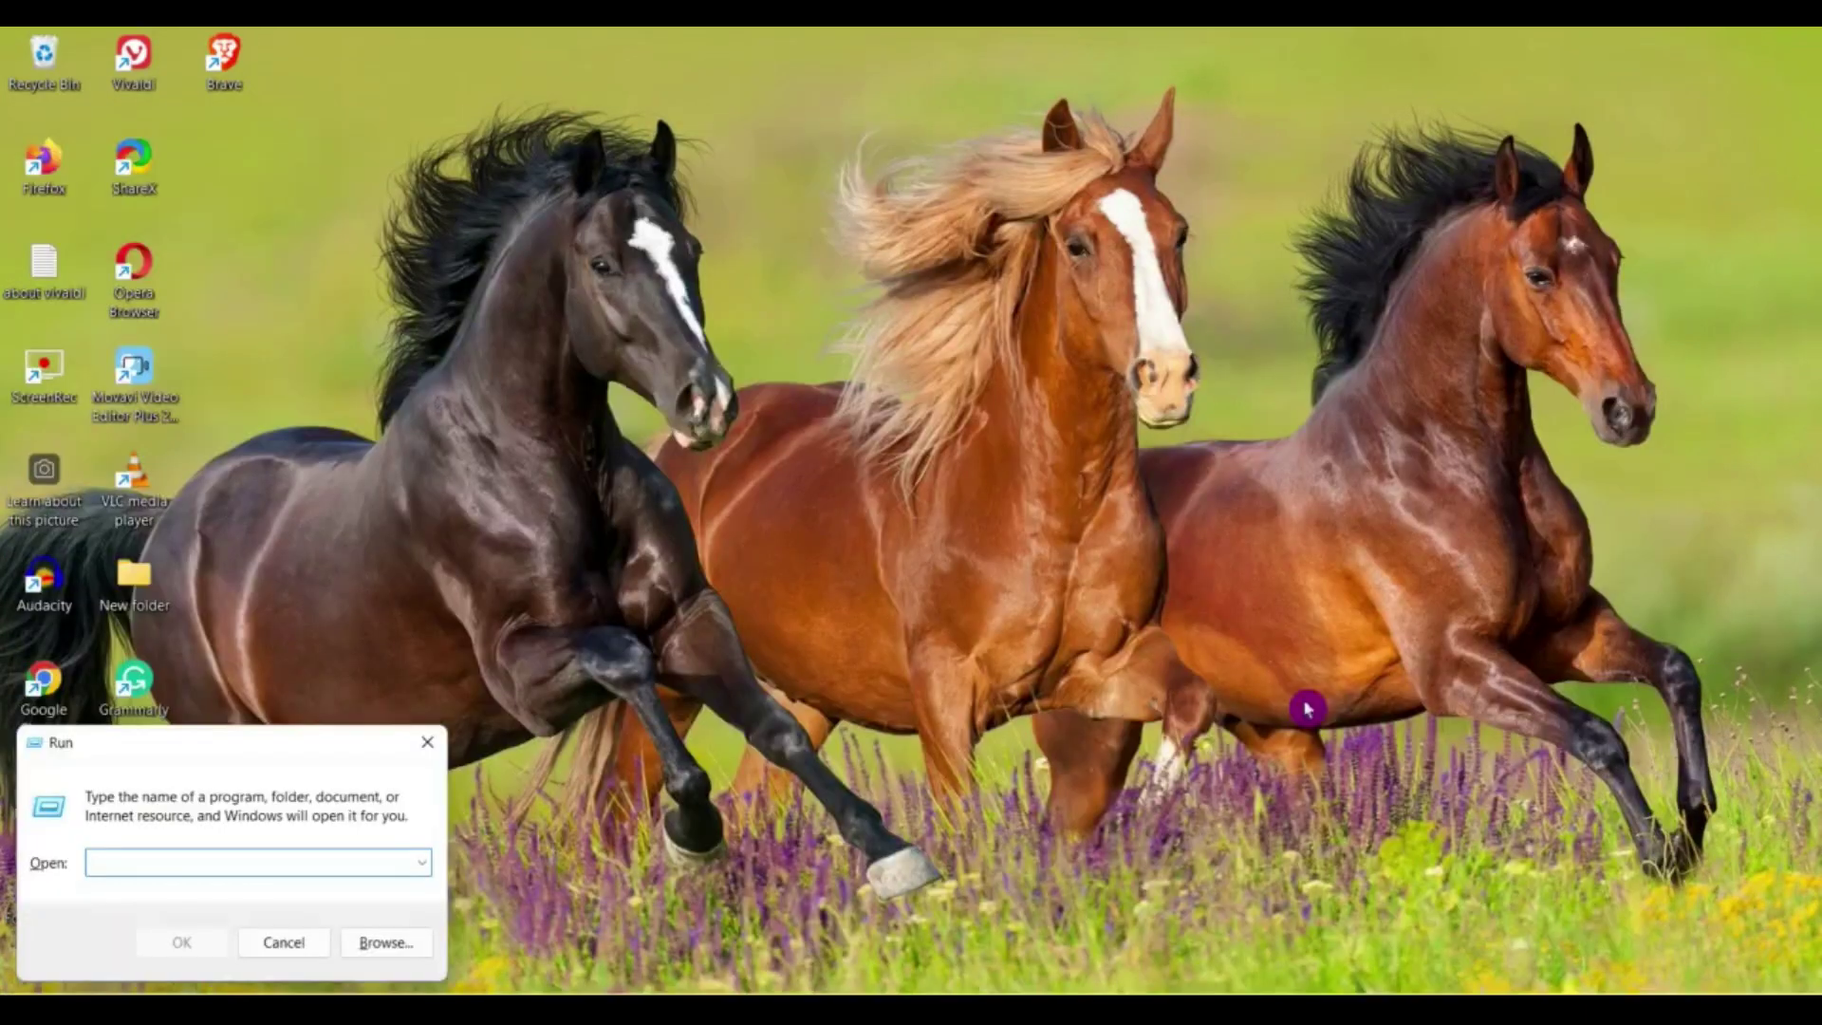
# Open a new Notepad and dictate with Win+H that Windows dictation converts speech to text decently.
pyautogui.write('no')
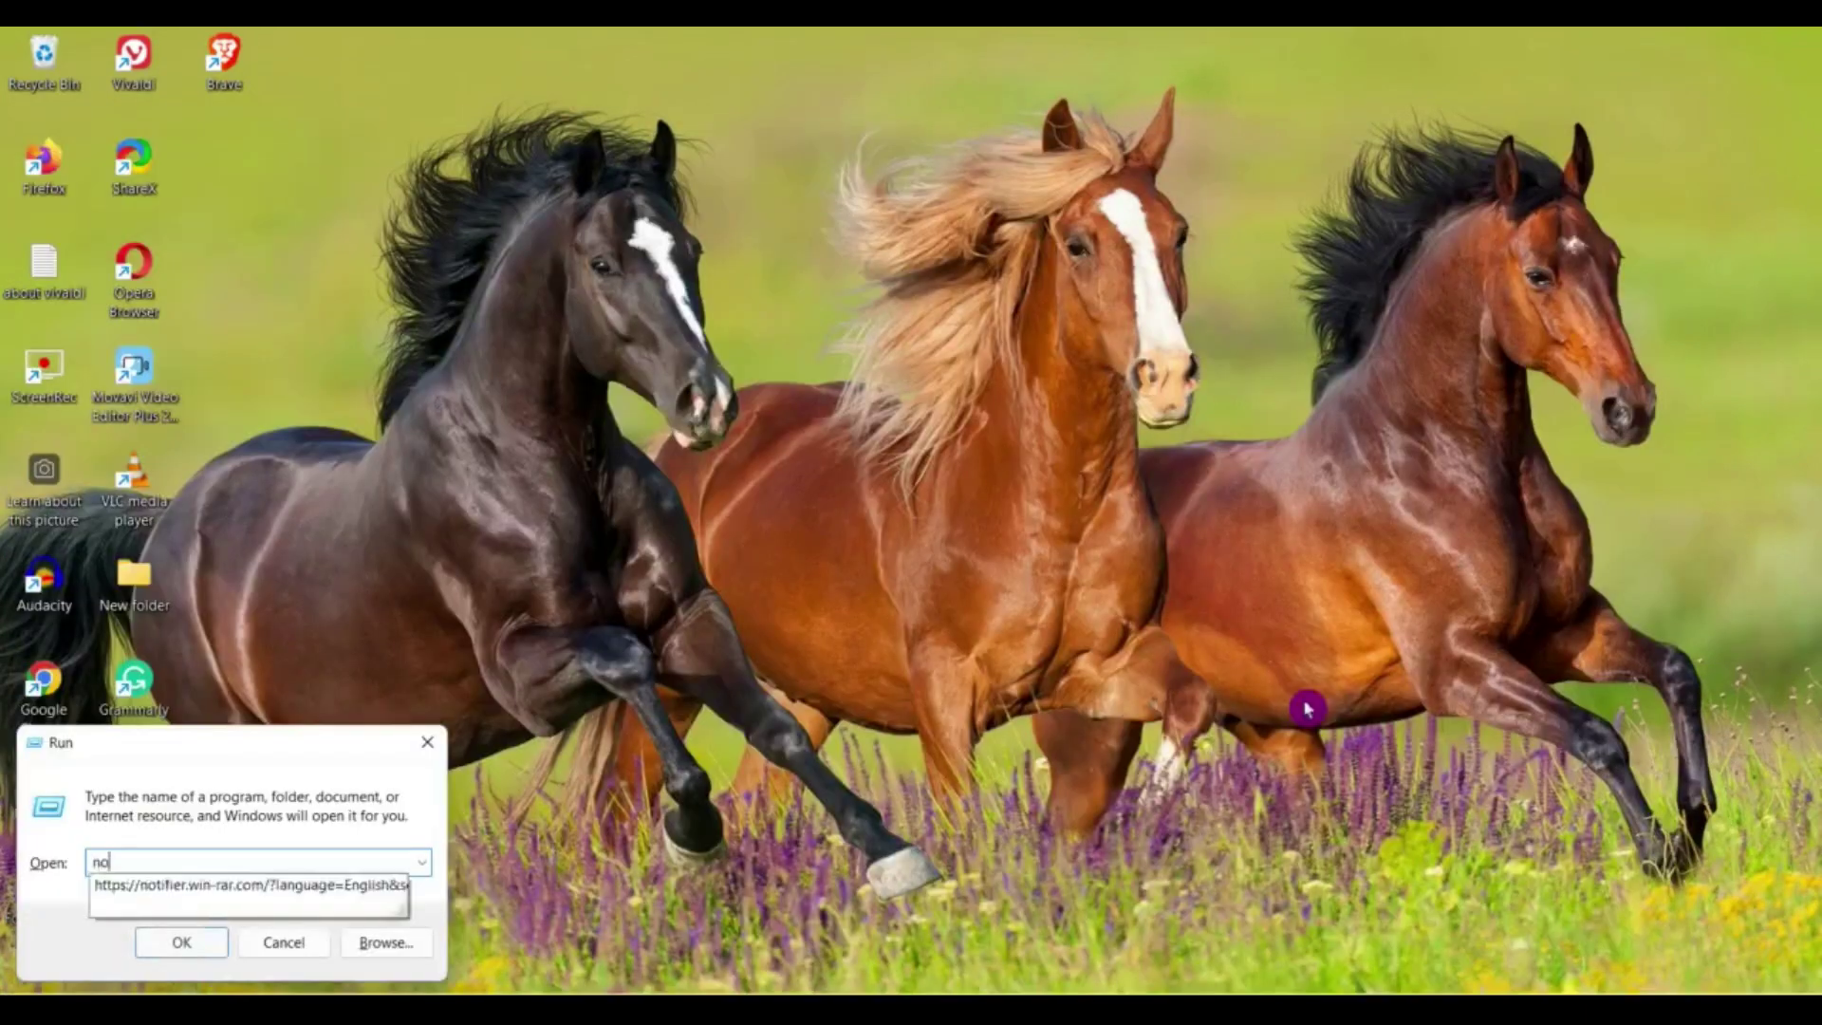
pyautogui.write('tepad')
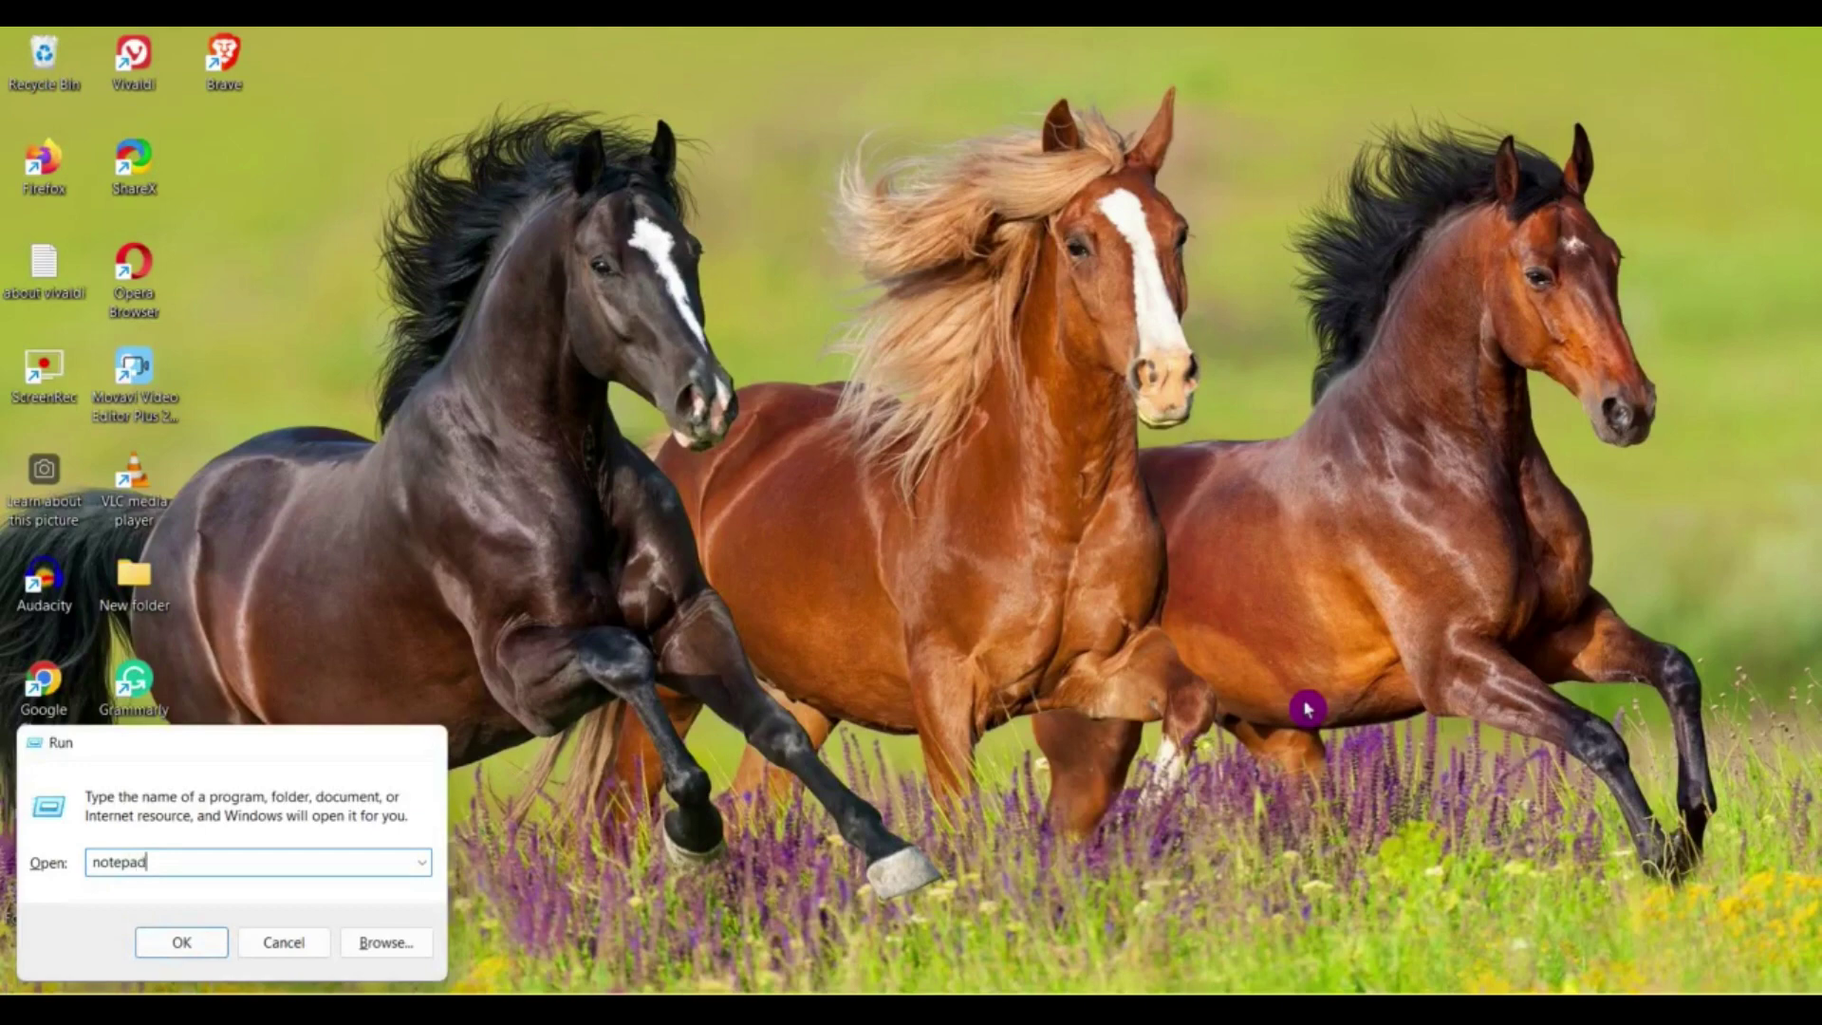
pyautogui.press('Return')
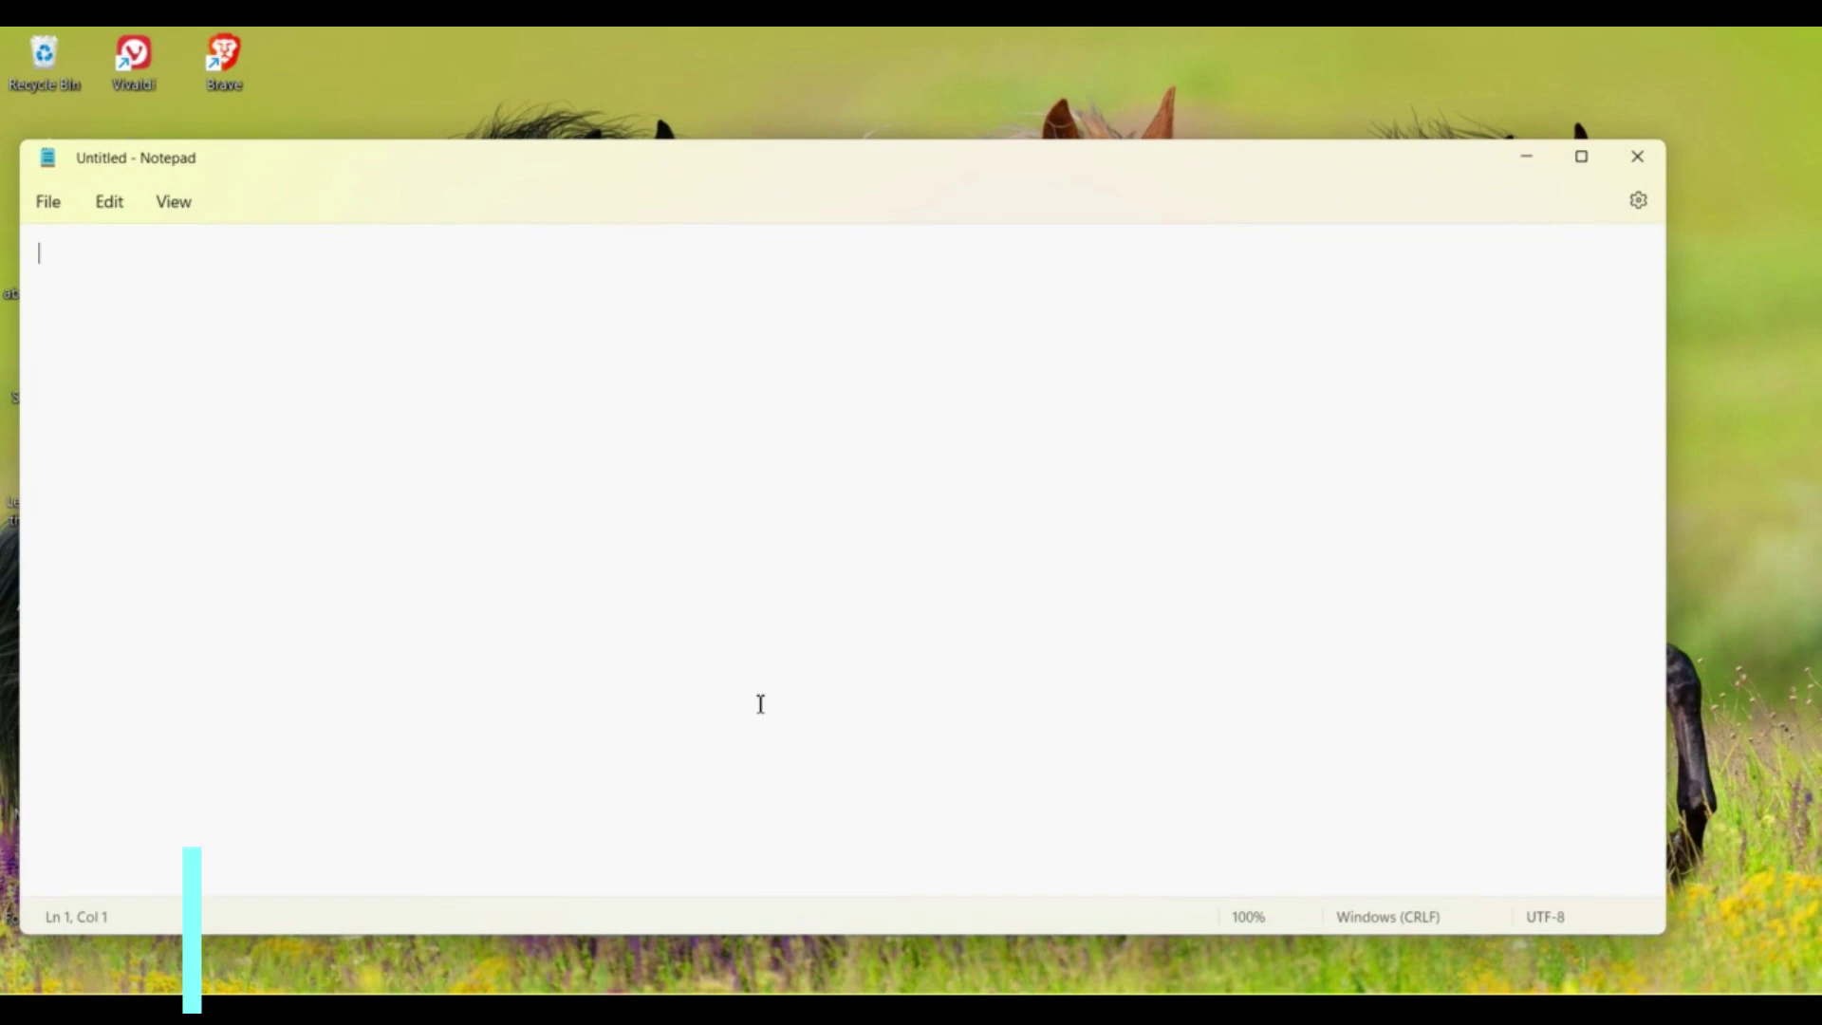
pyautogui.press('super+h')
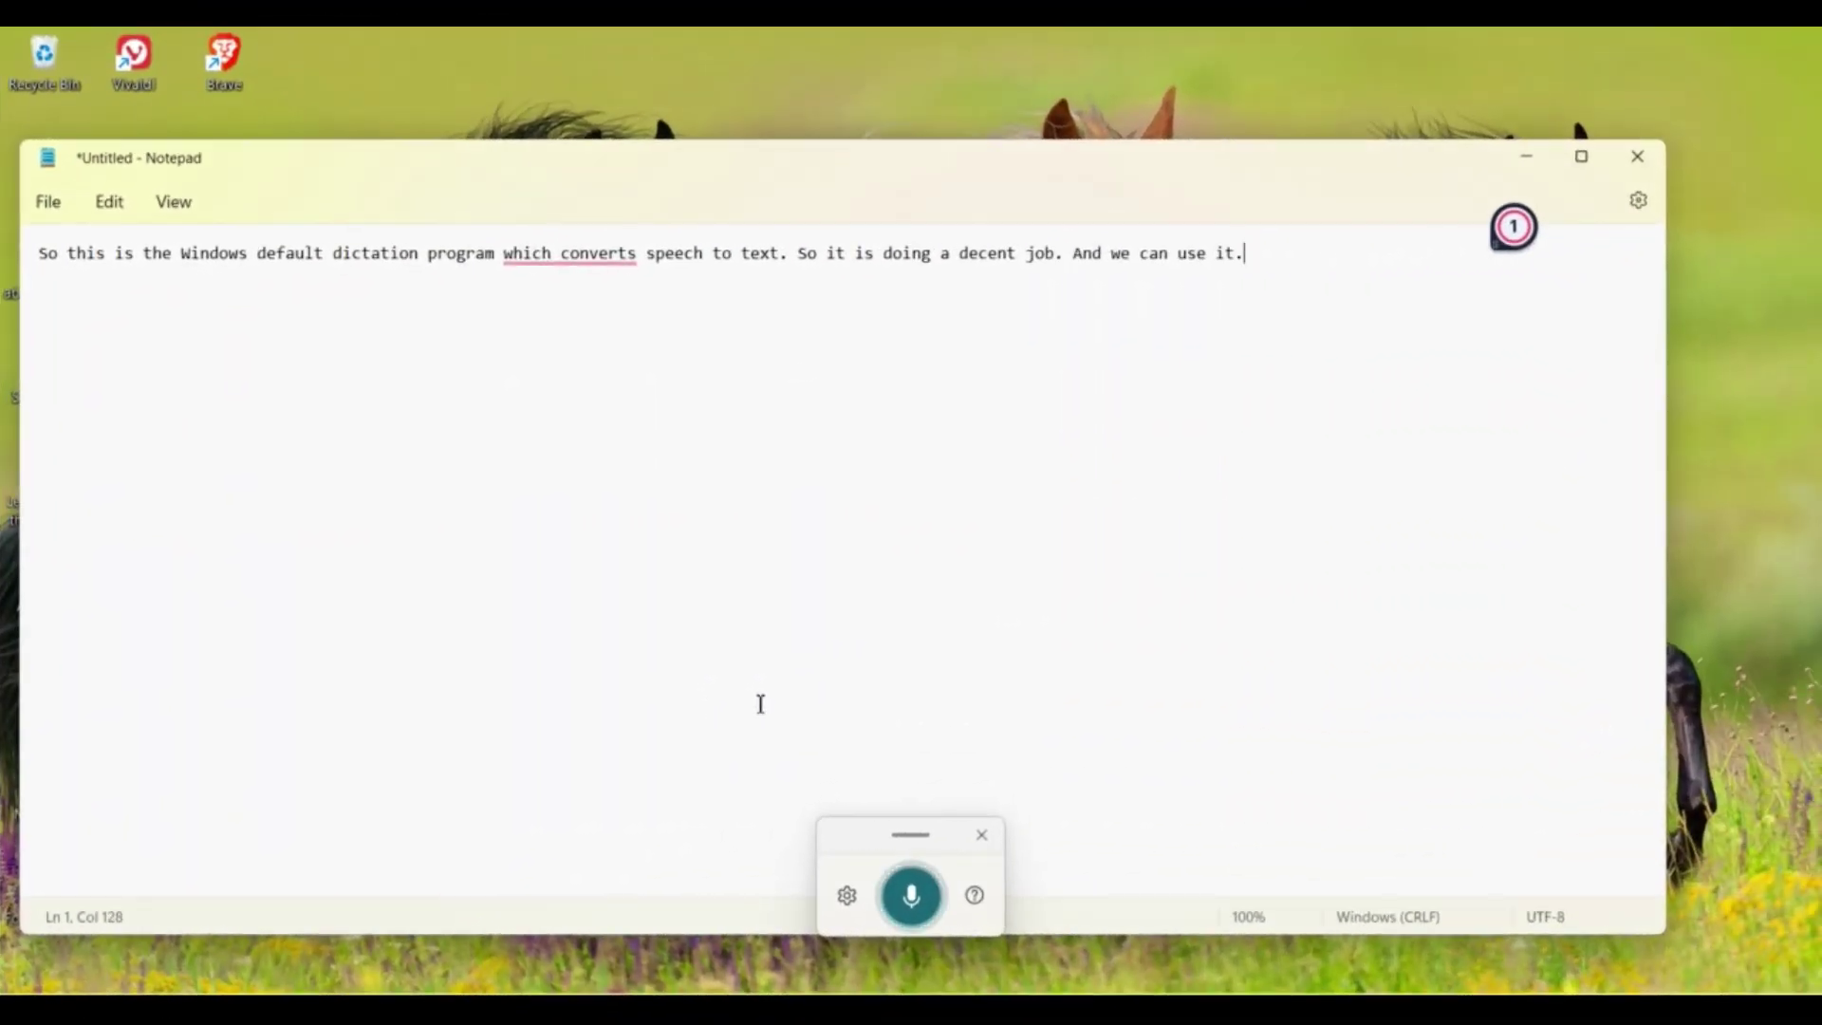
pyautogui.click(895, 901)
pyautogui.click(847, 895)
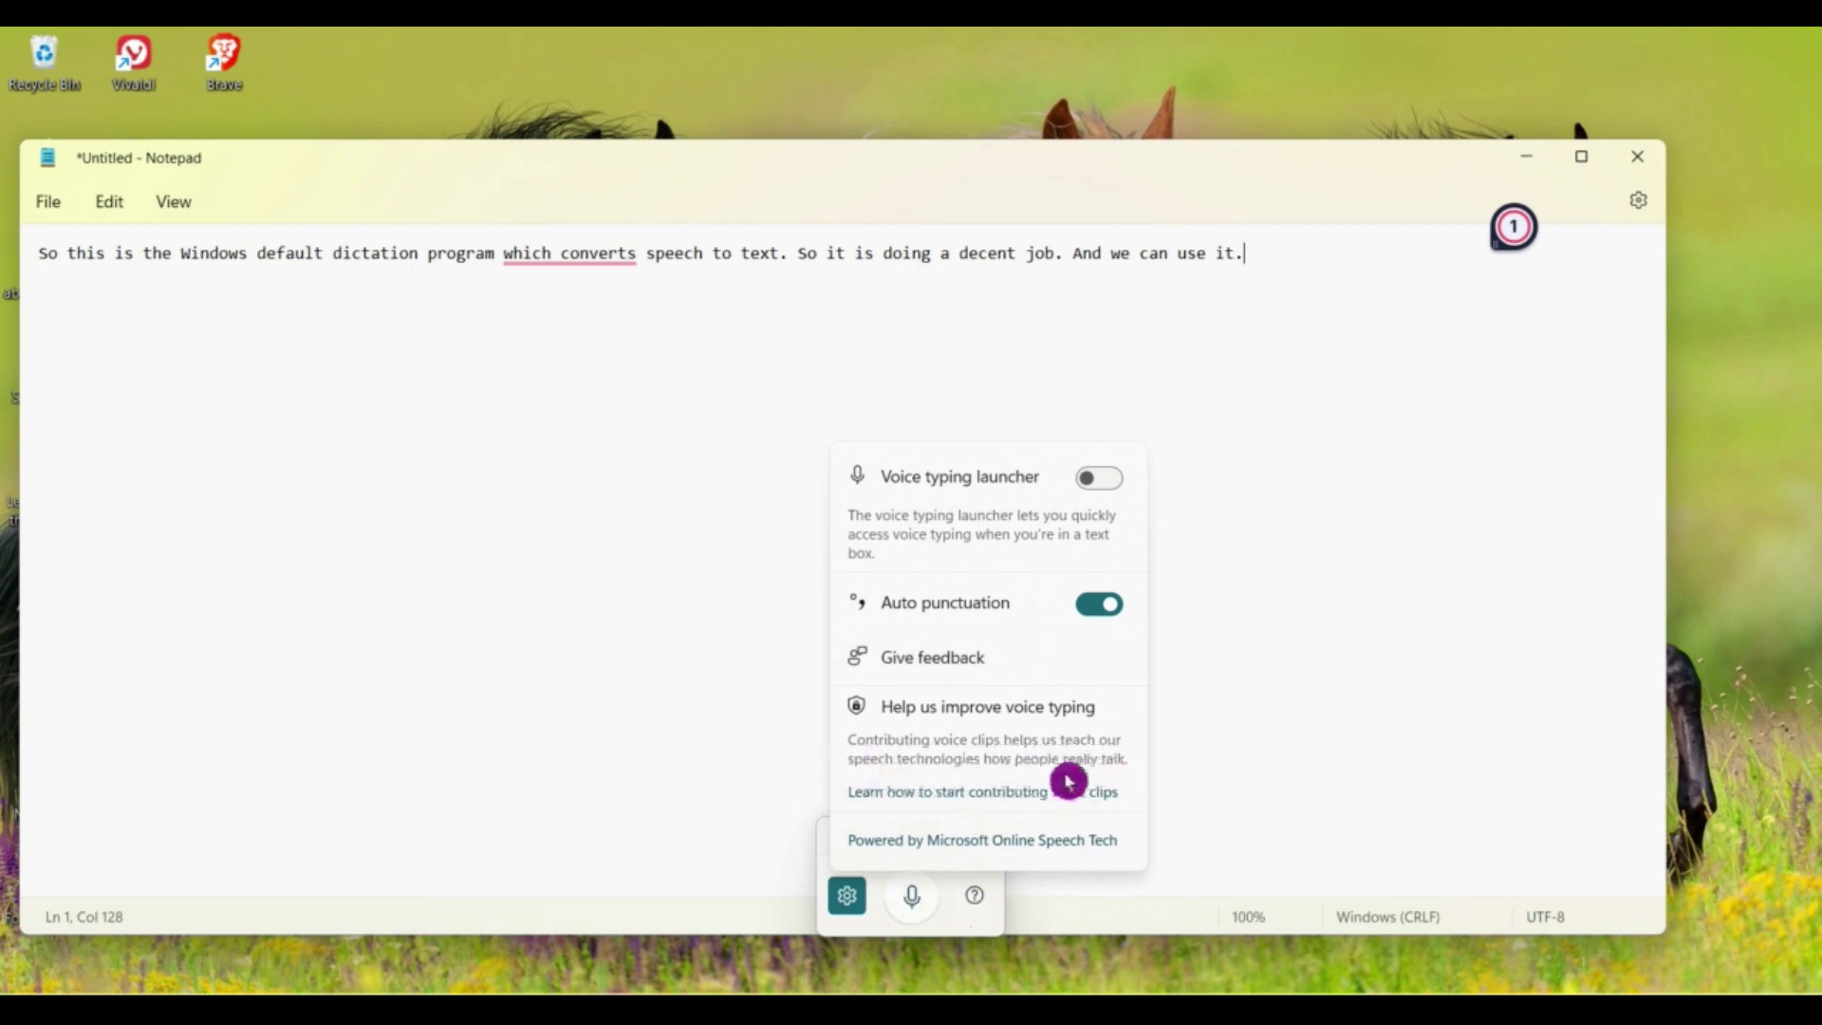
pyautogui.click(847, 895)
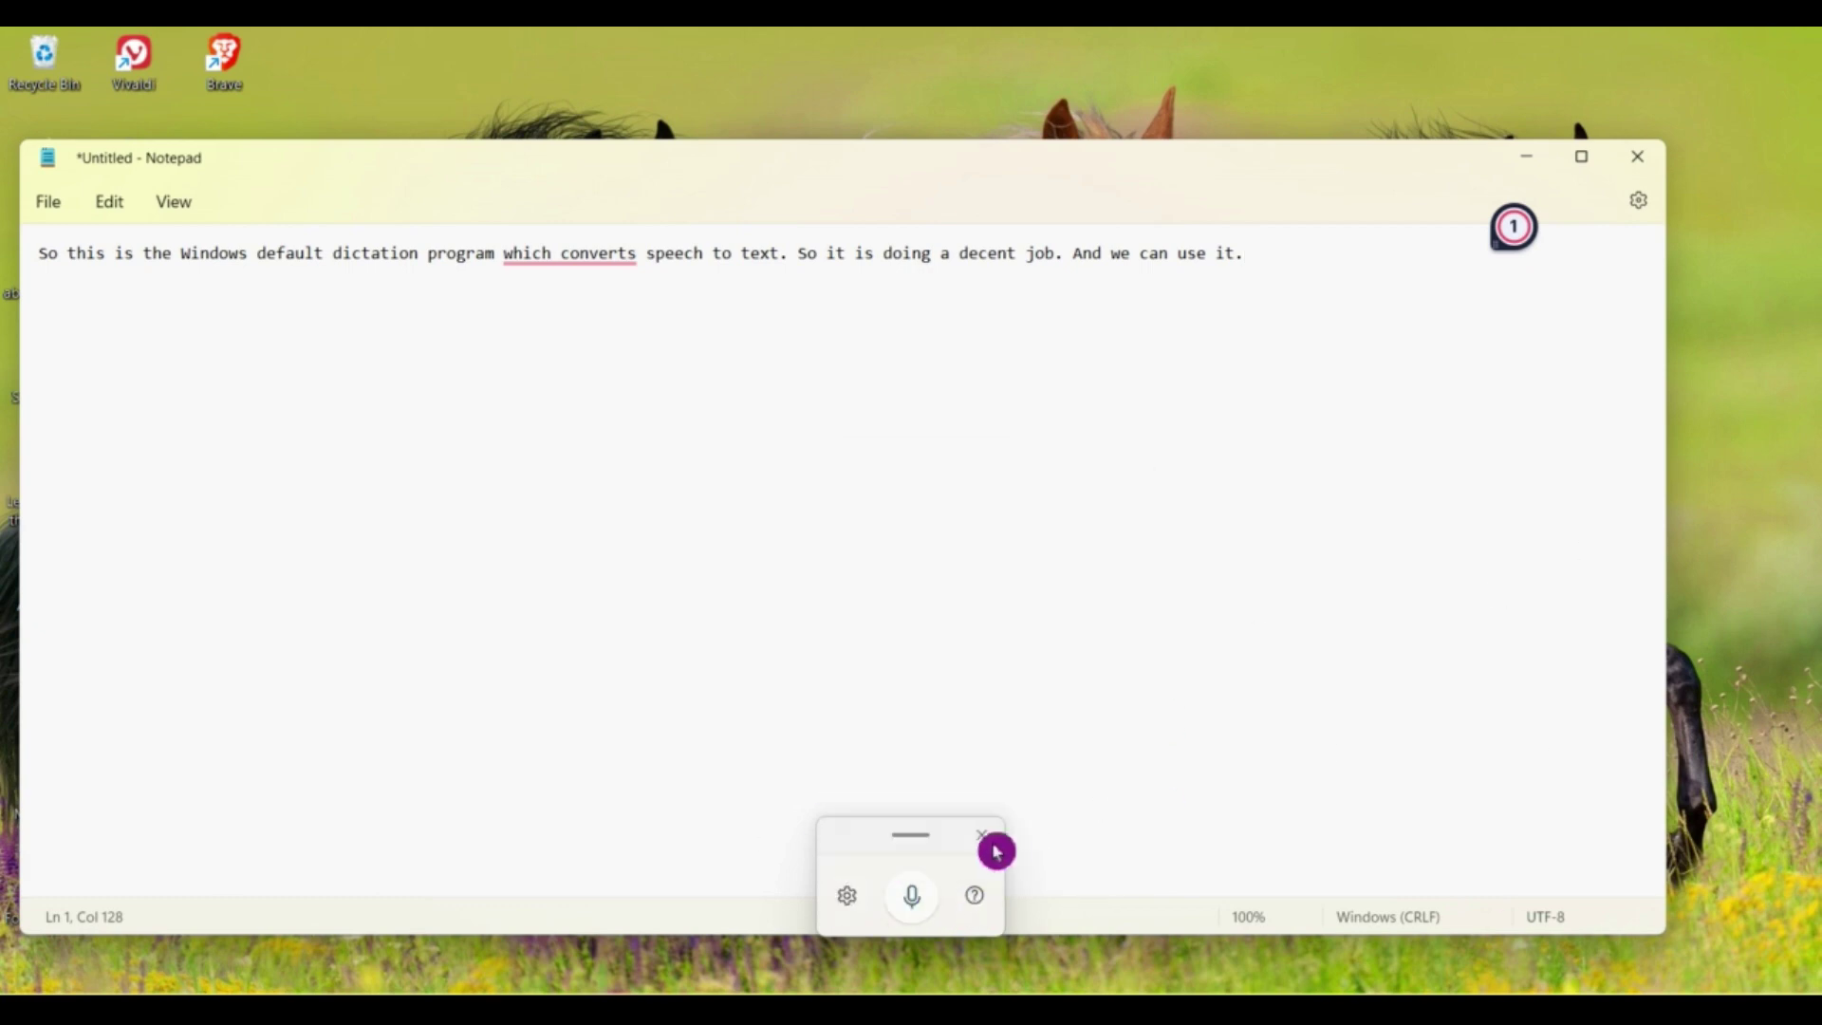
pyautogui.click(997, 851)
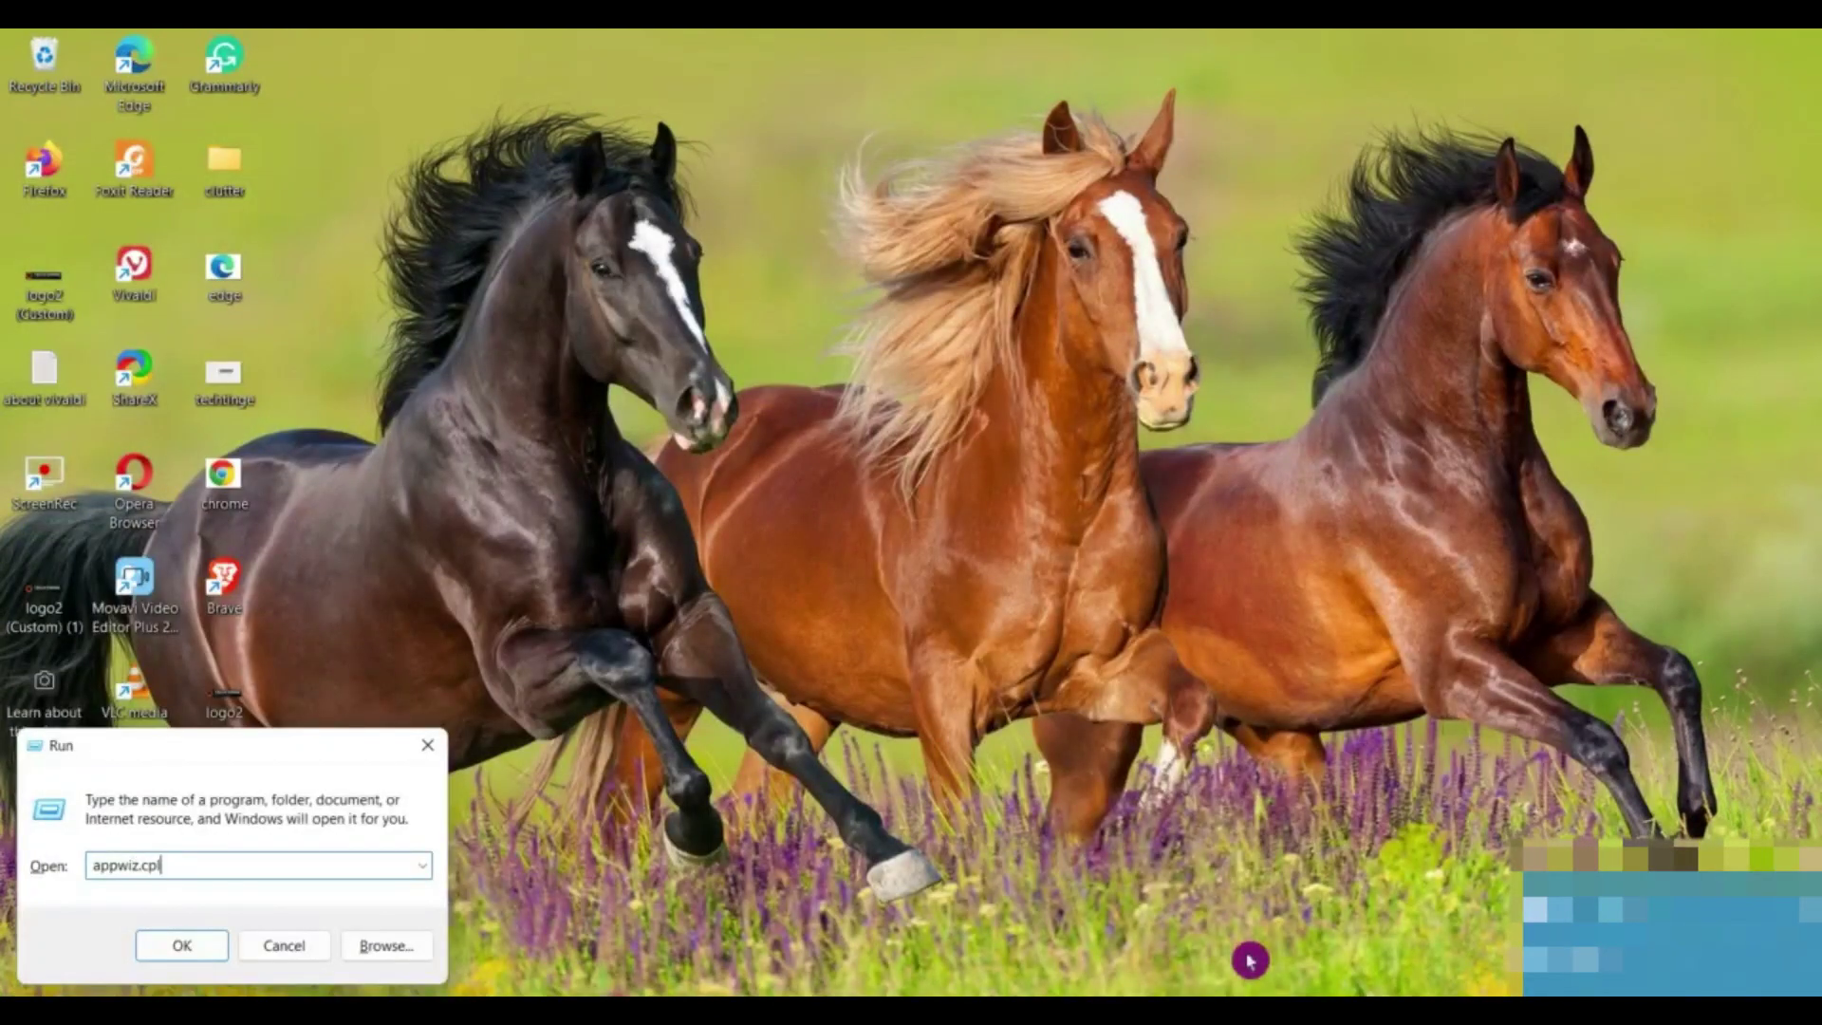
# In Control Panel's Sound settings, confirm CABLE Input for playback and CABLE Output for recording.
pyautogui.press('Return')
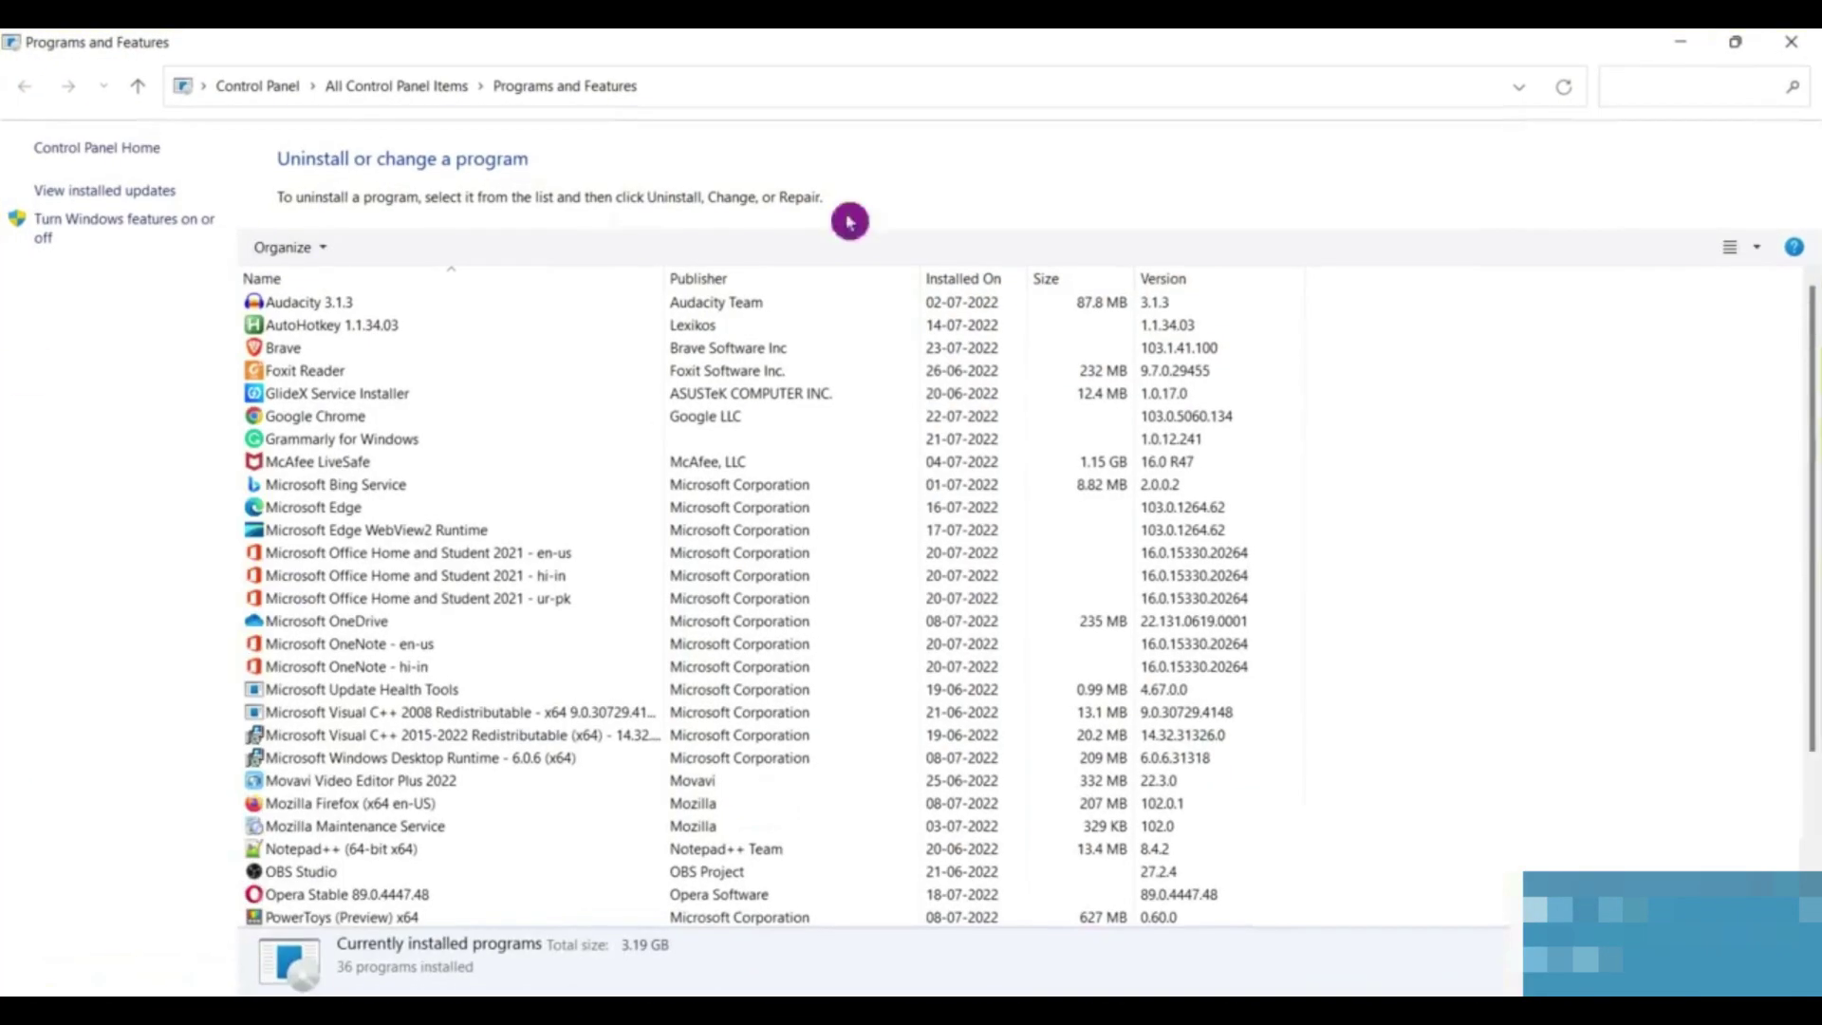
pyautogui.click(91, 148)
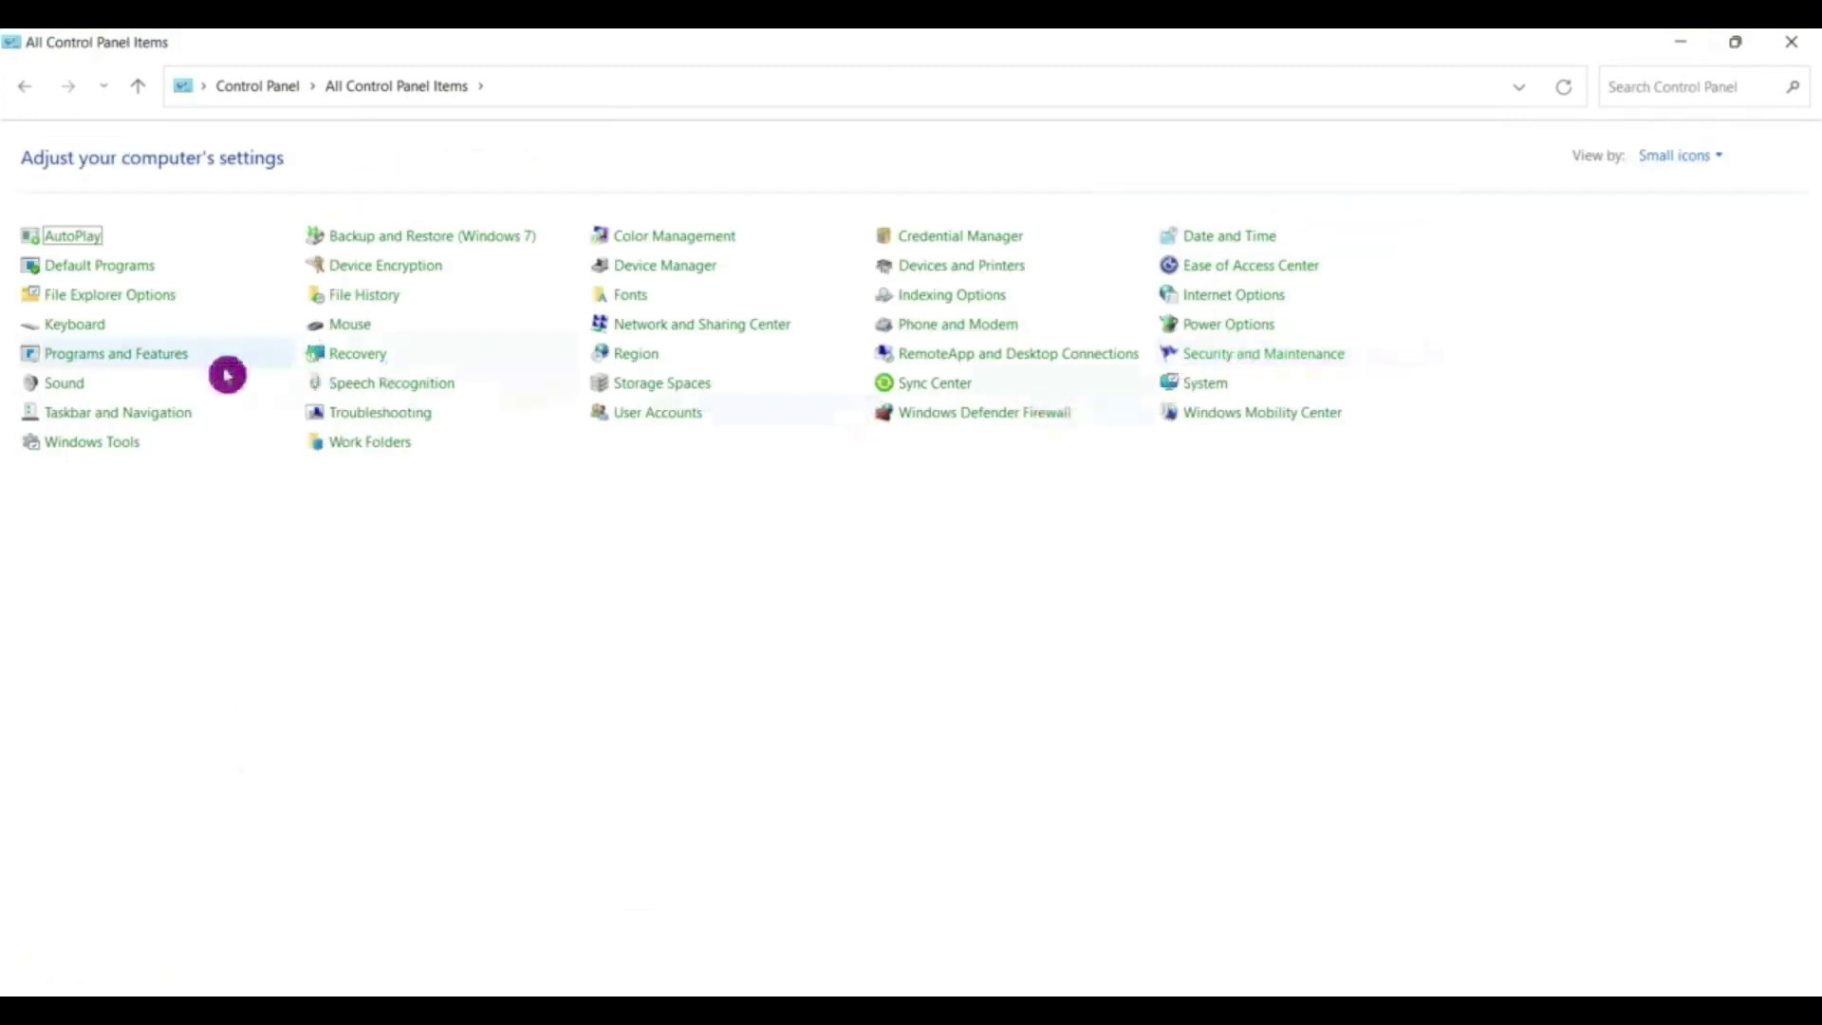
pyautogui.click(66, 384)
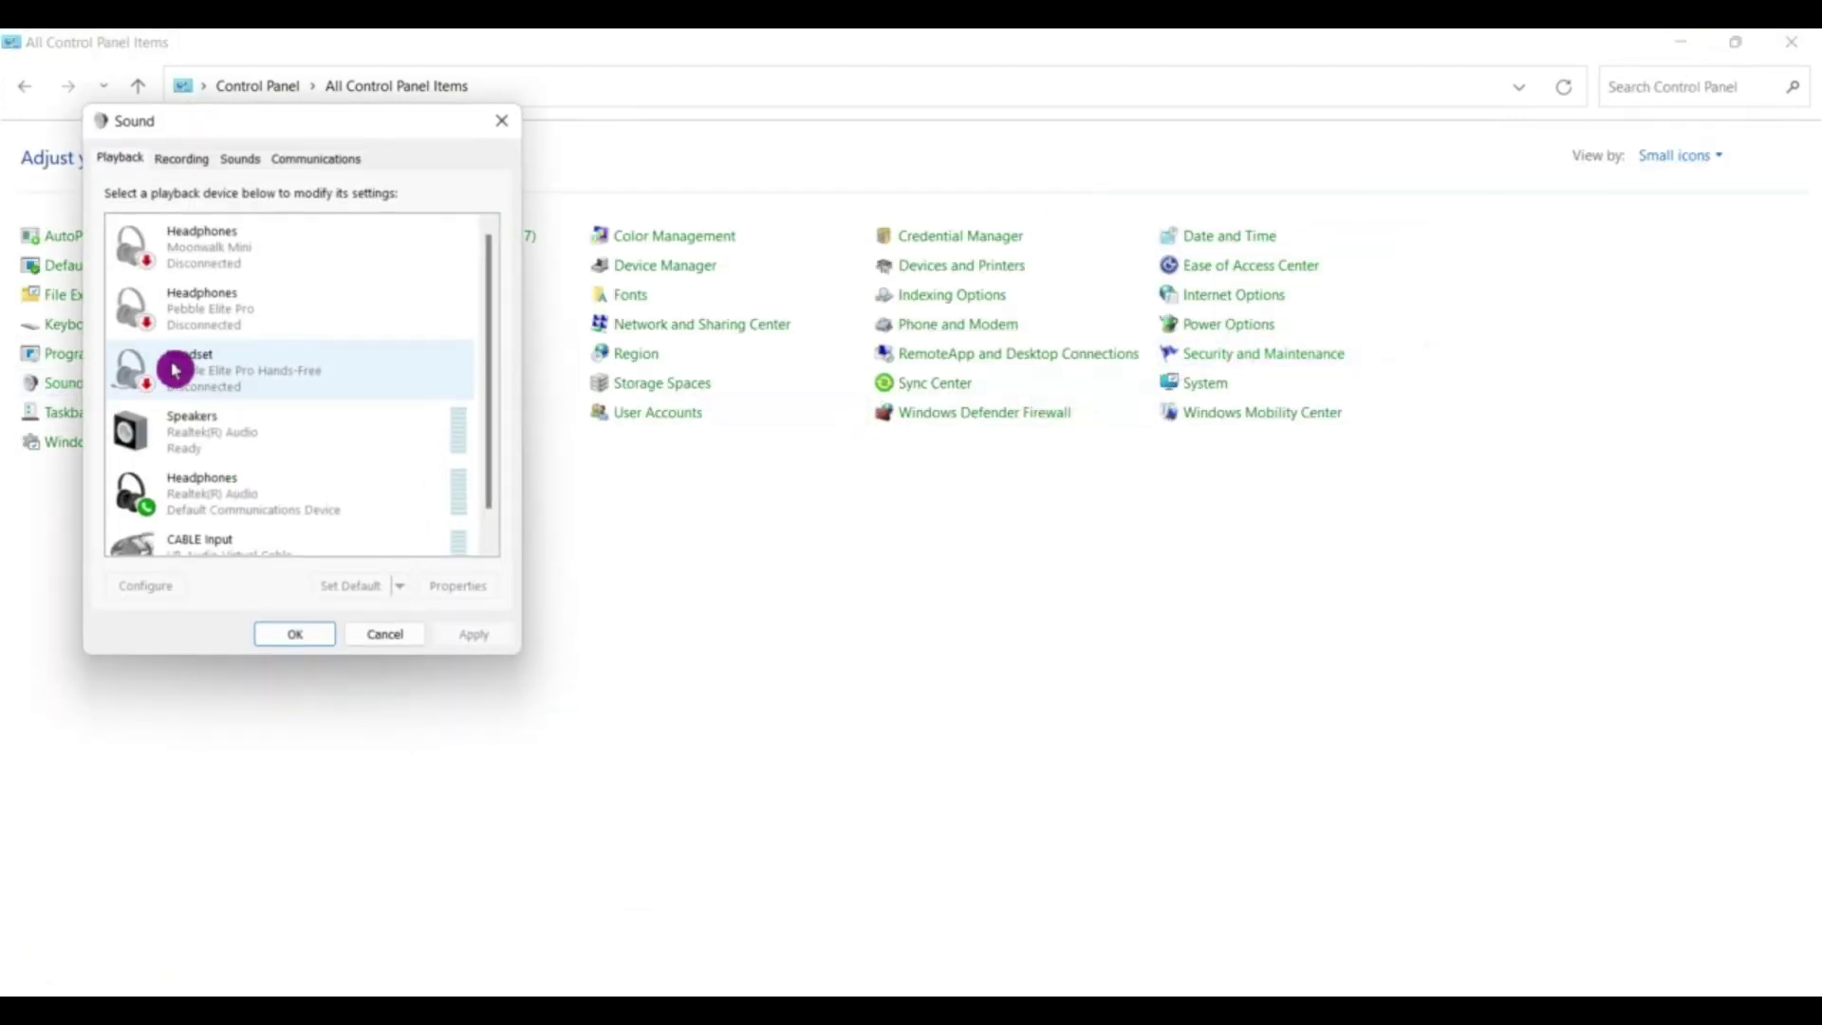
pyautogui.scroll(-1, 232, 503)
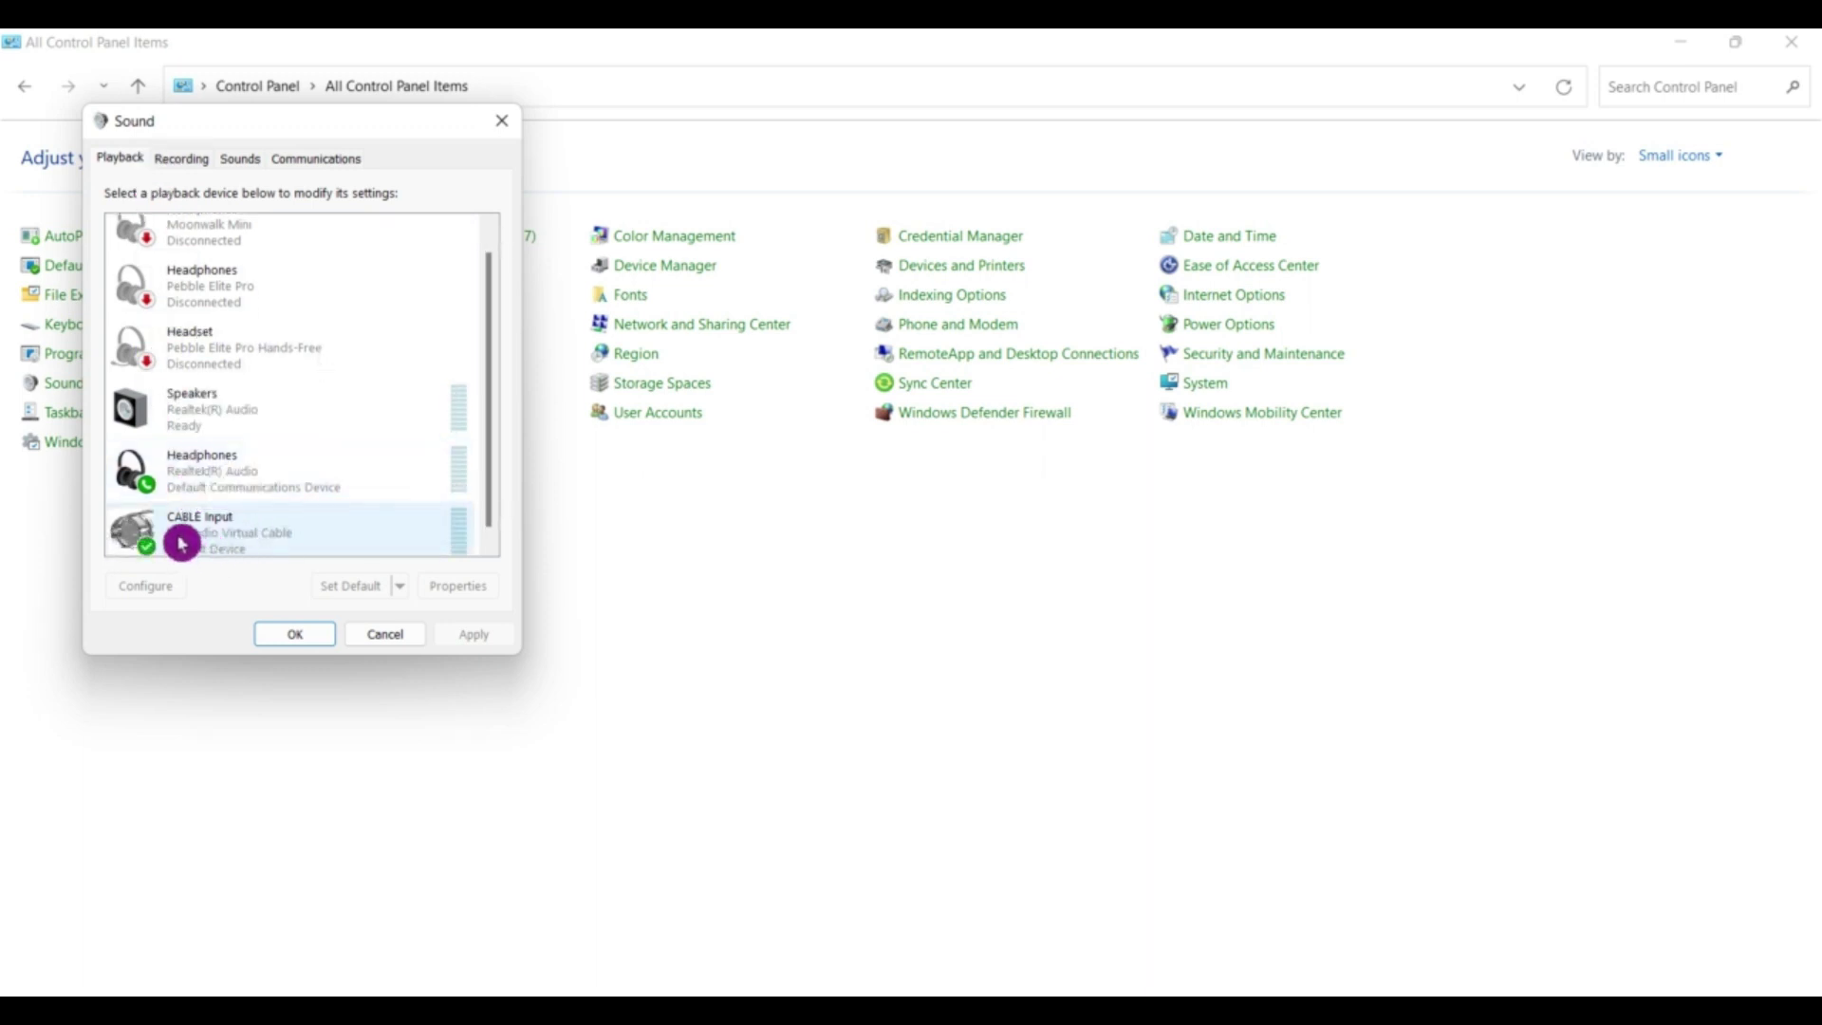
pyautogui.click(183, 543)
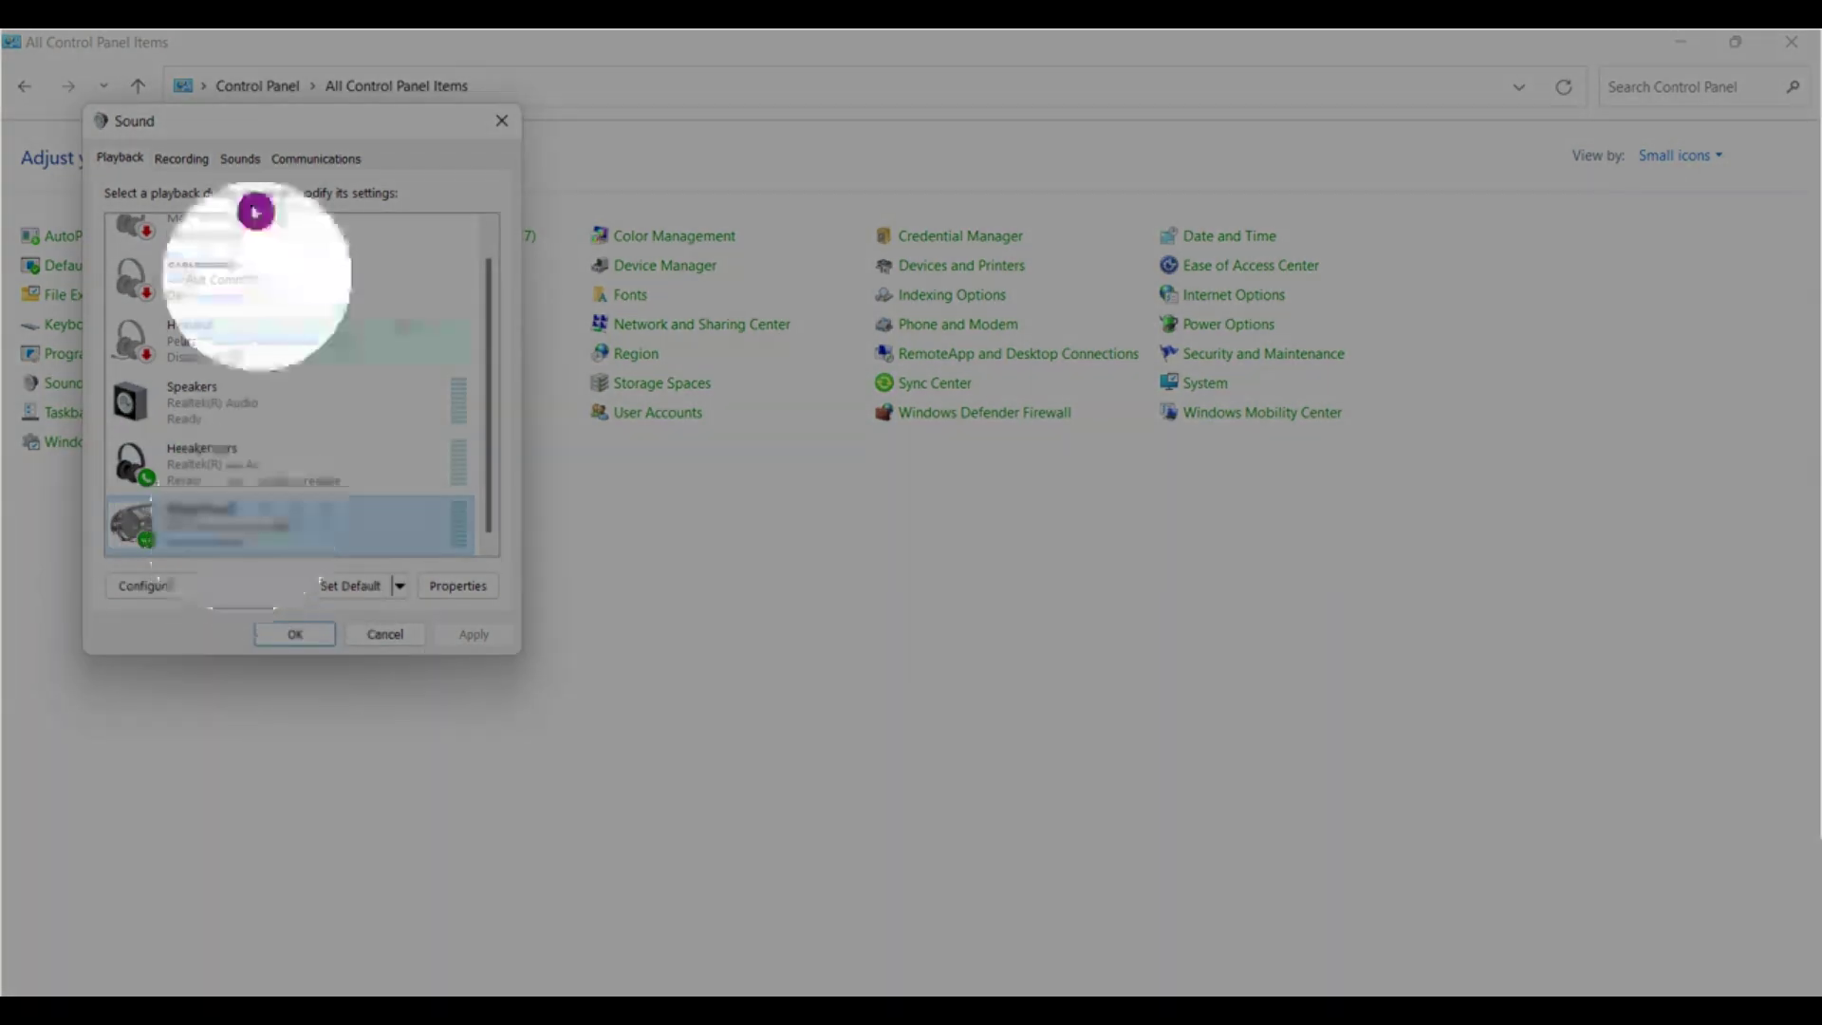
pyautogui.click(192, 163)
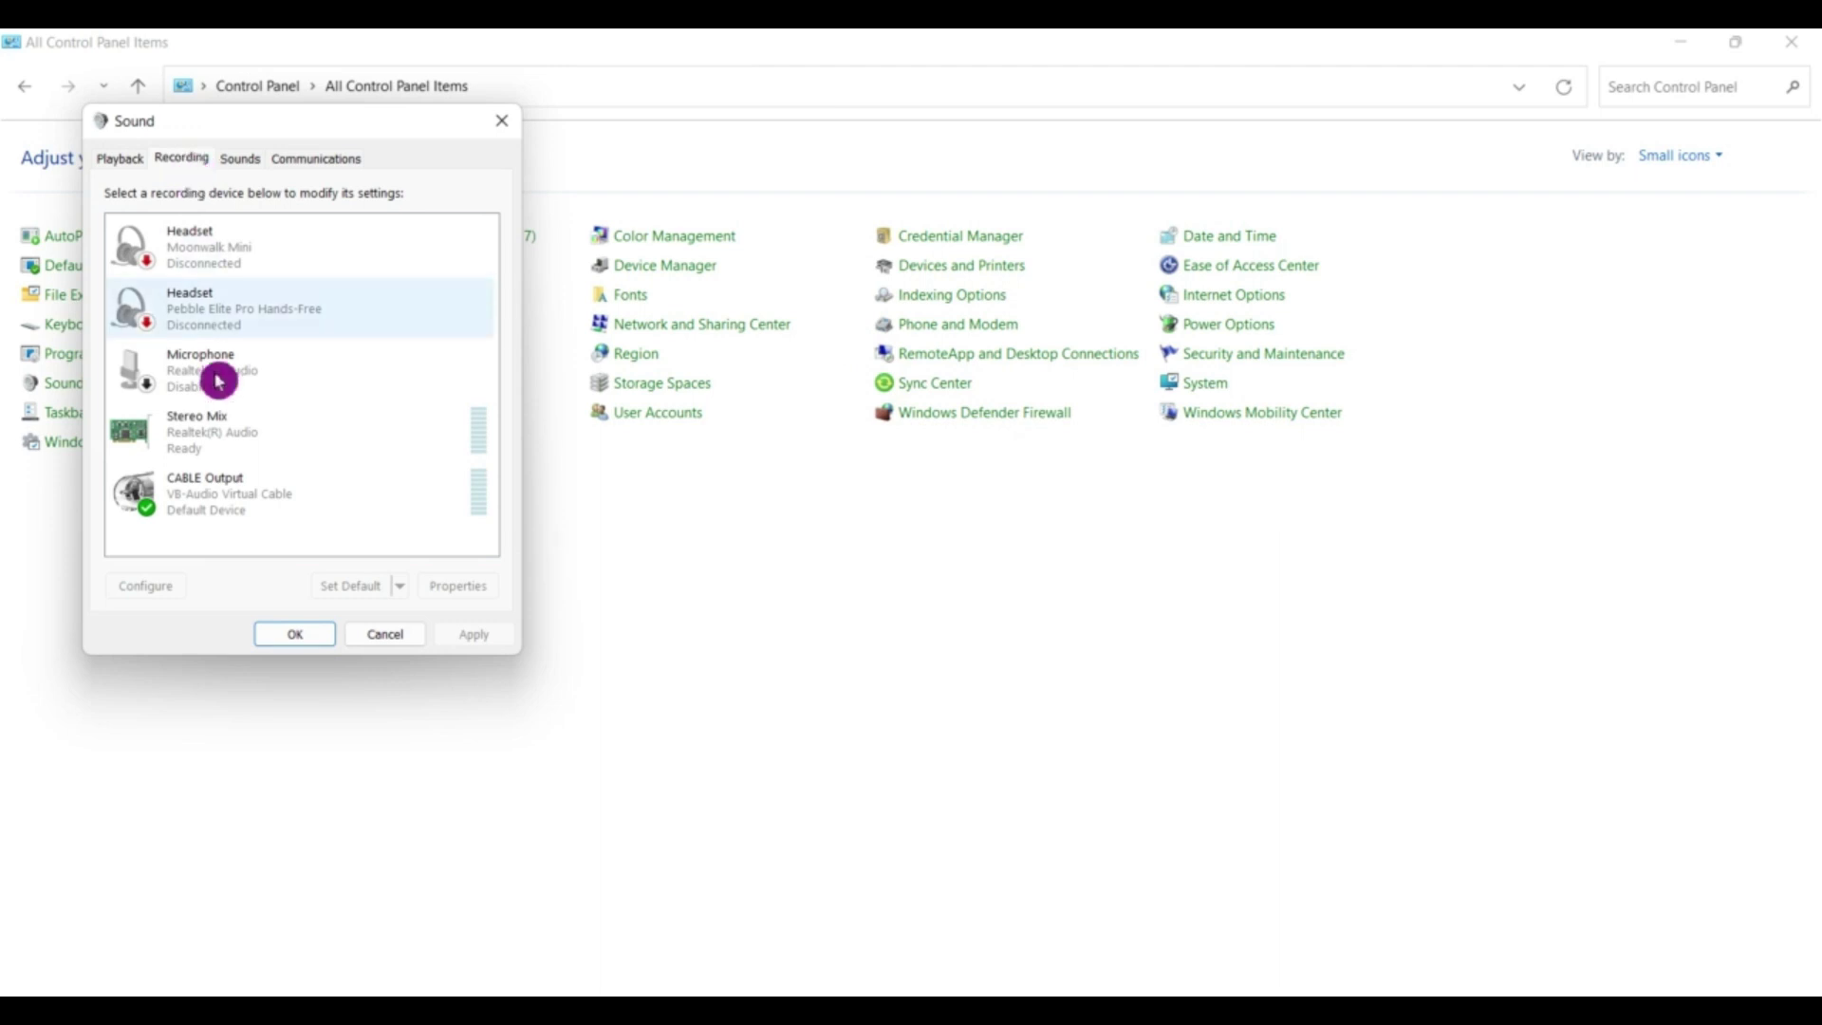
pyautogui.click(218, 515)
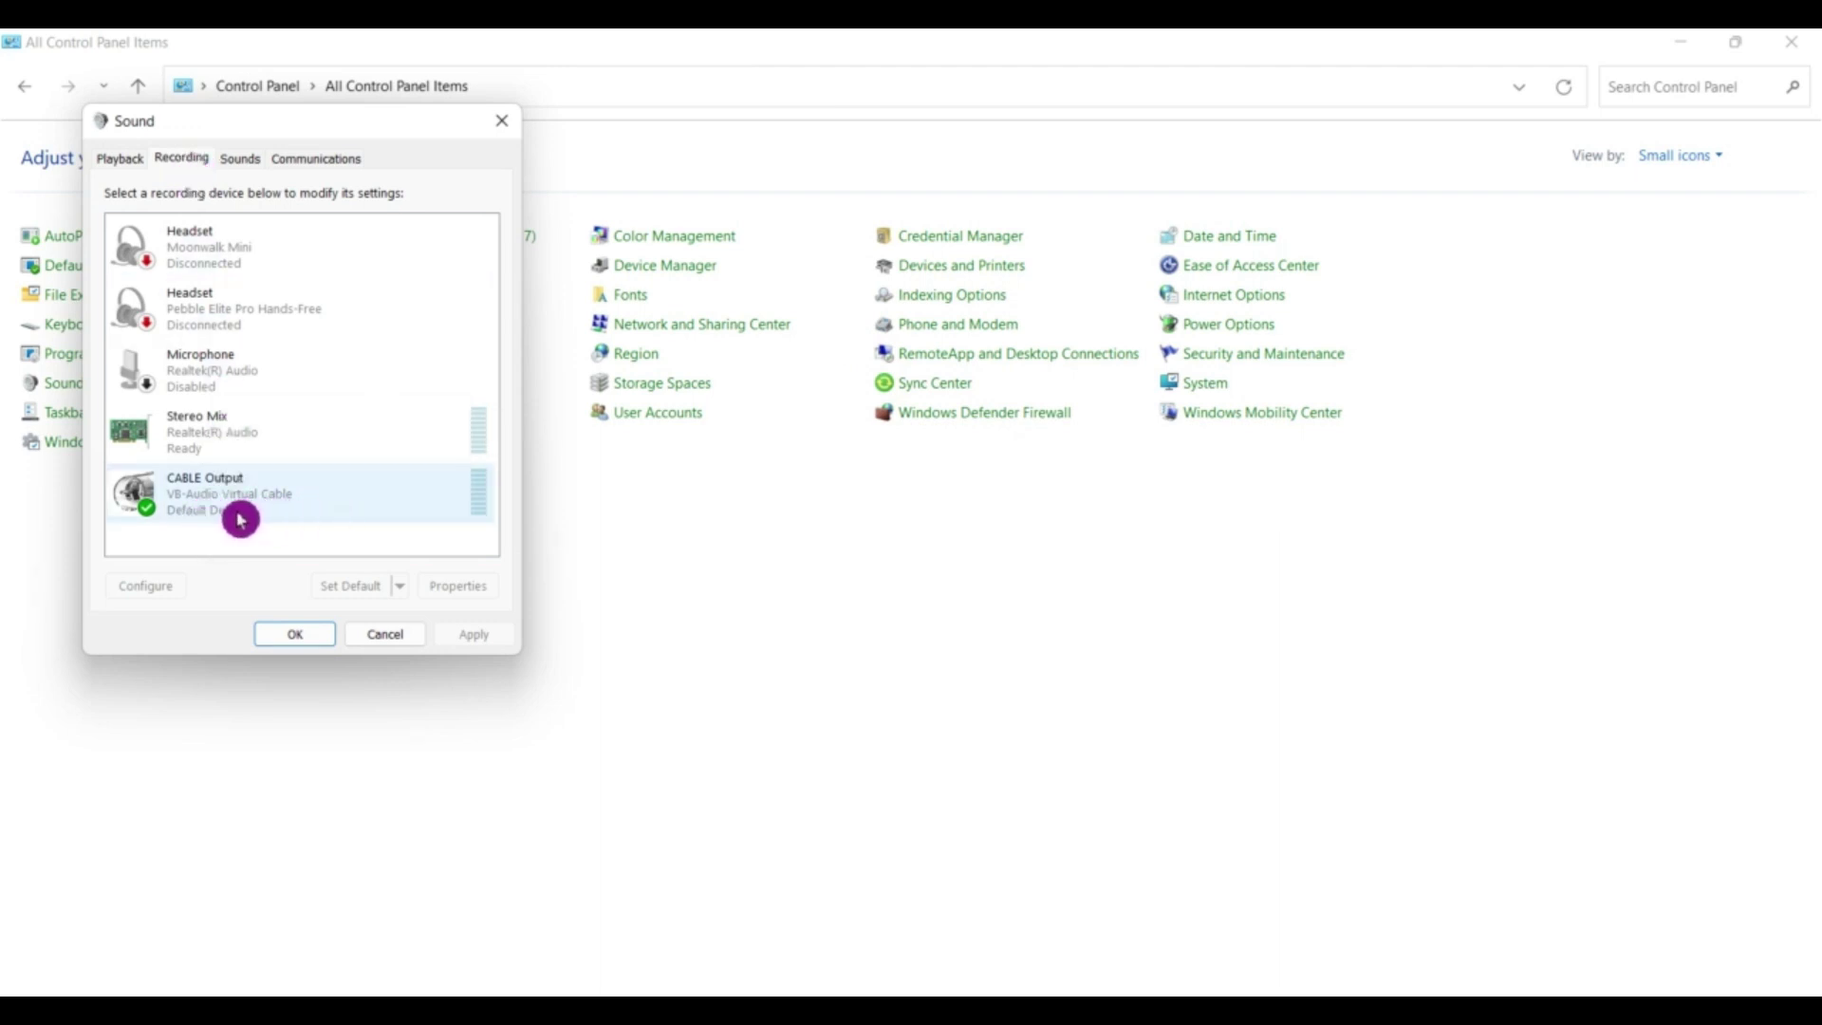
pyautogui.click(123, 162)
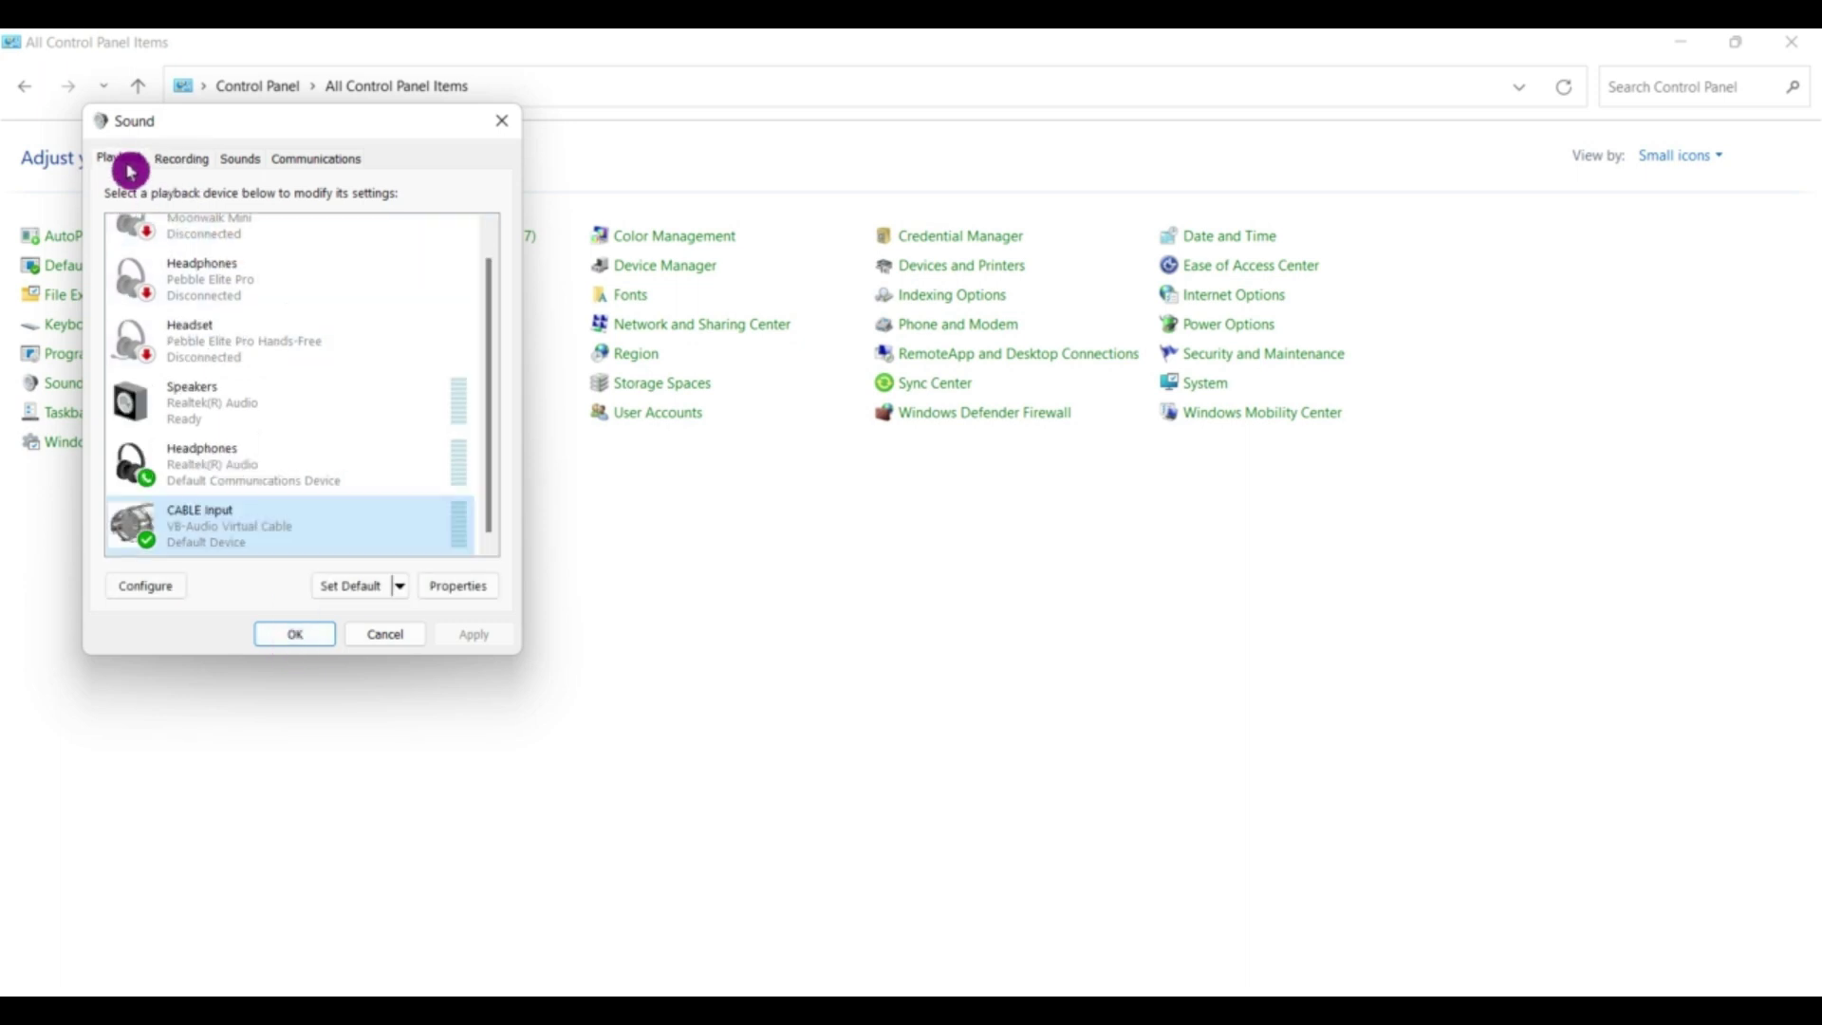
pyautogui.click(296, 635)
pyautogui.click(1791, 42)
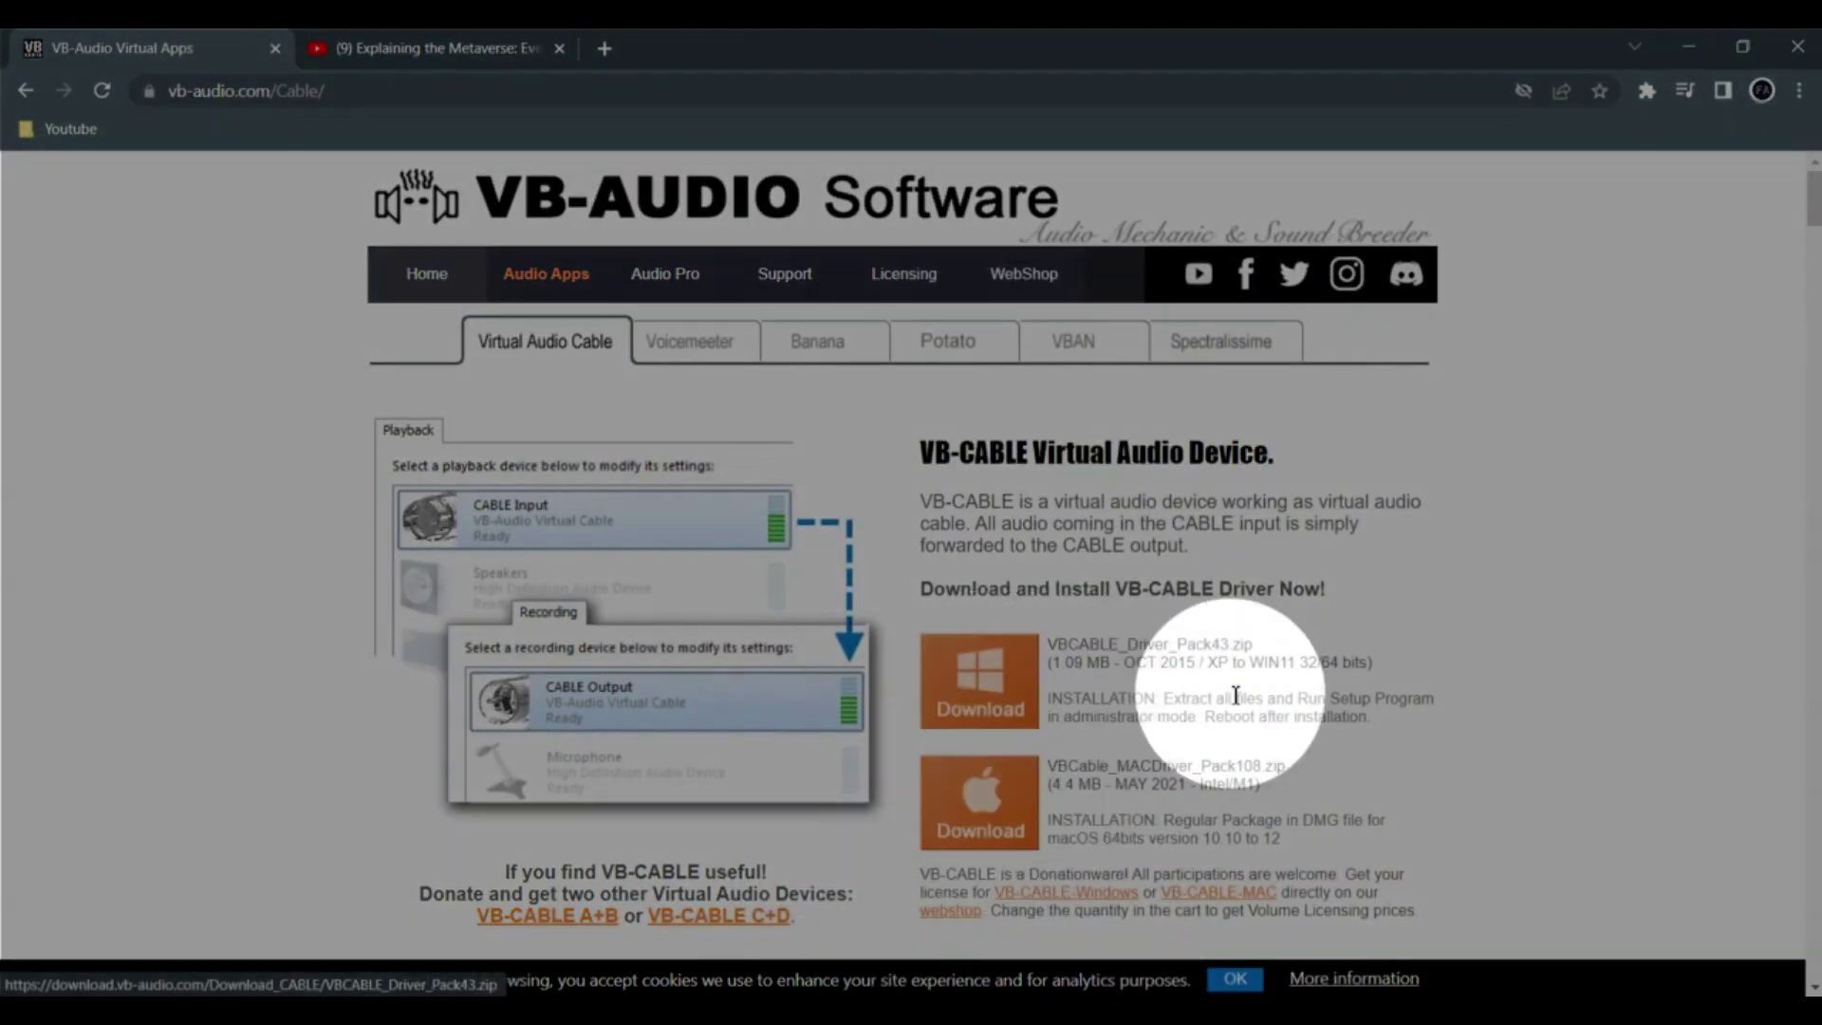
# Scroll the VB-CABLE page from the Download buttons past the A+B/C+D cables to Hi-Fi Cable.
pyautogui.scroll(-9, 1555, 649)
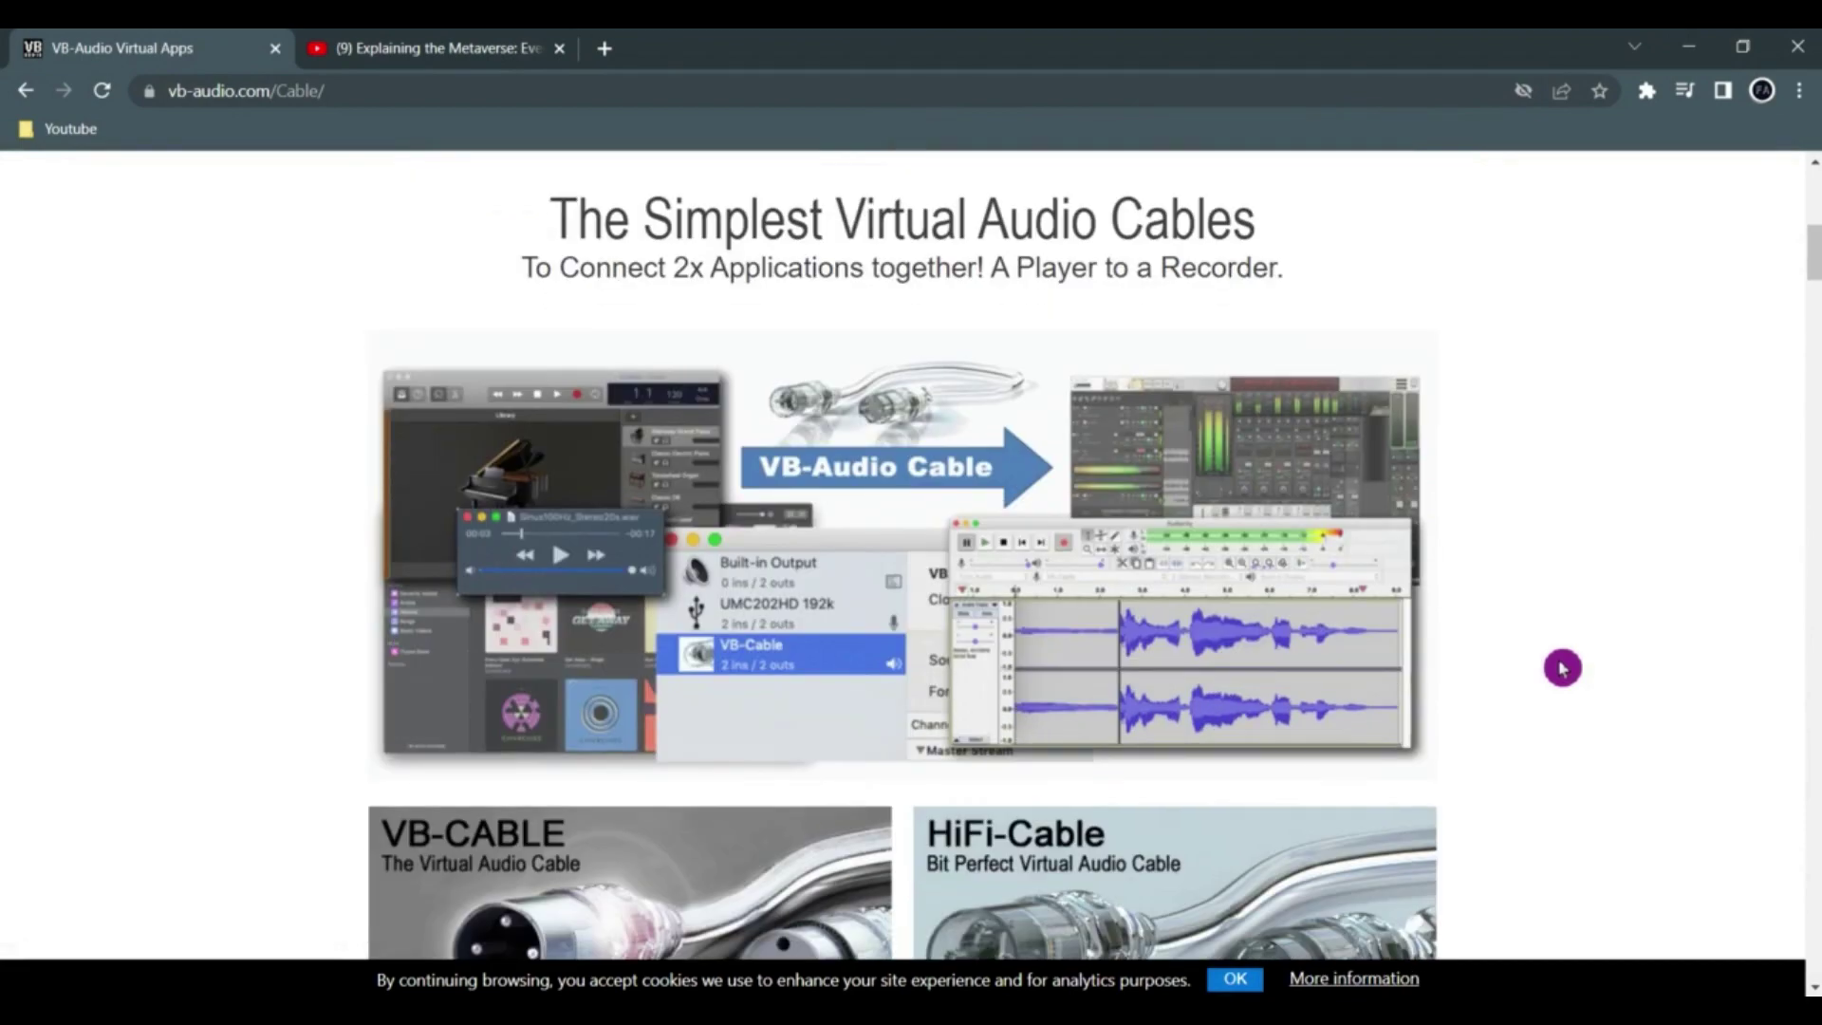
pyautogui.scroll(-5, 1561, 668)
pyautogui.scroll(-5, 1561, 668)
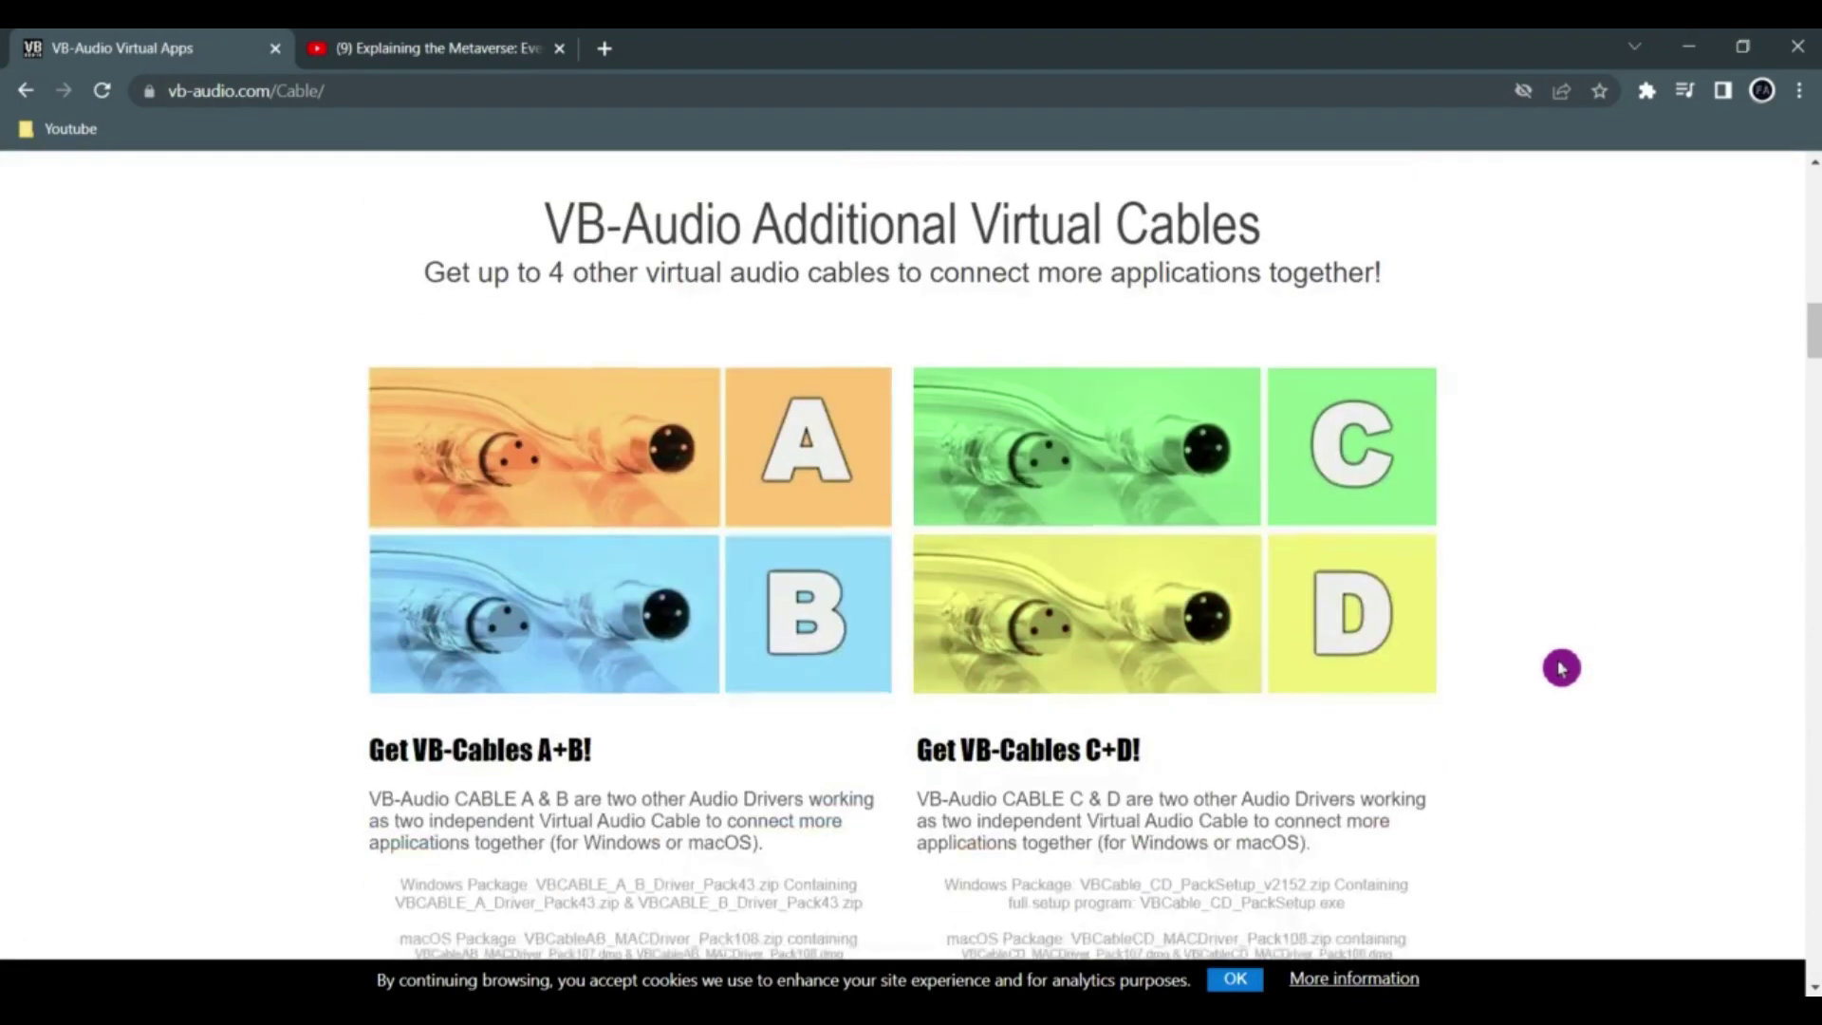
pyautogui.scroll(-15, 1562, 668)
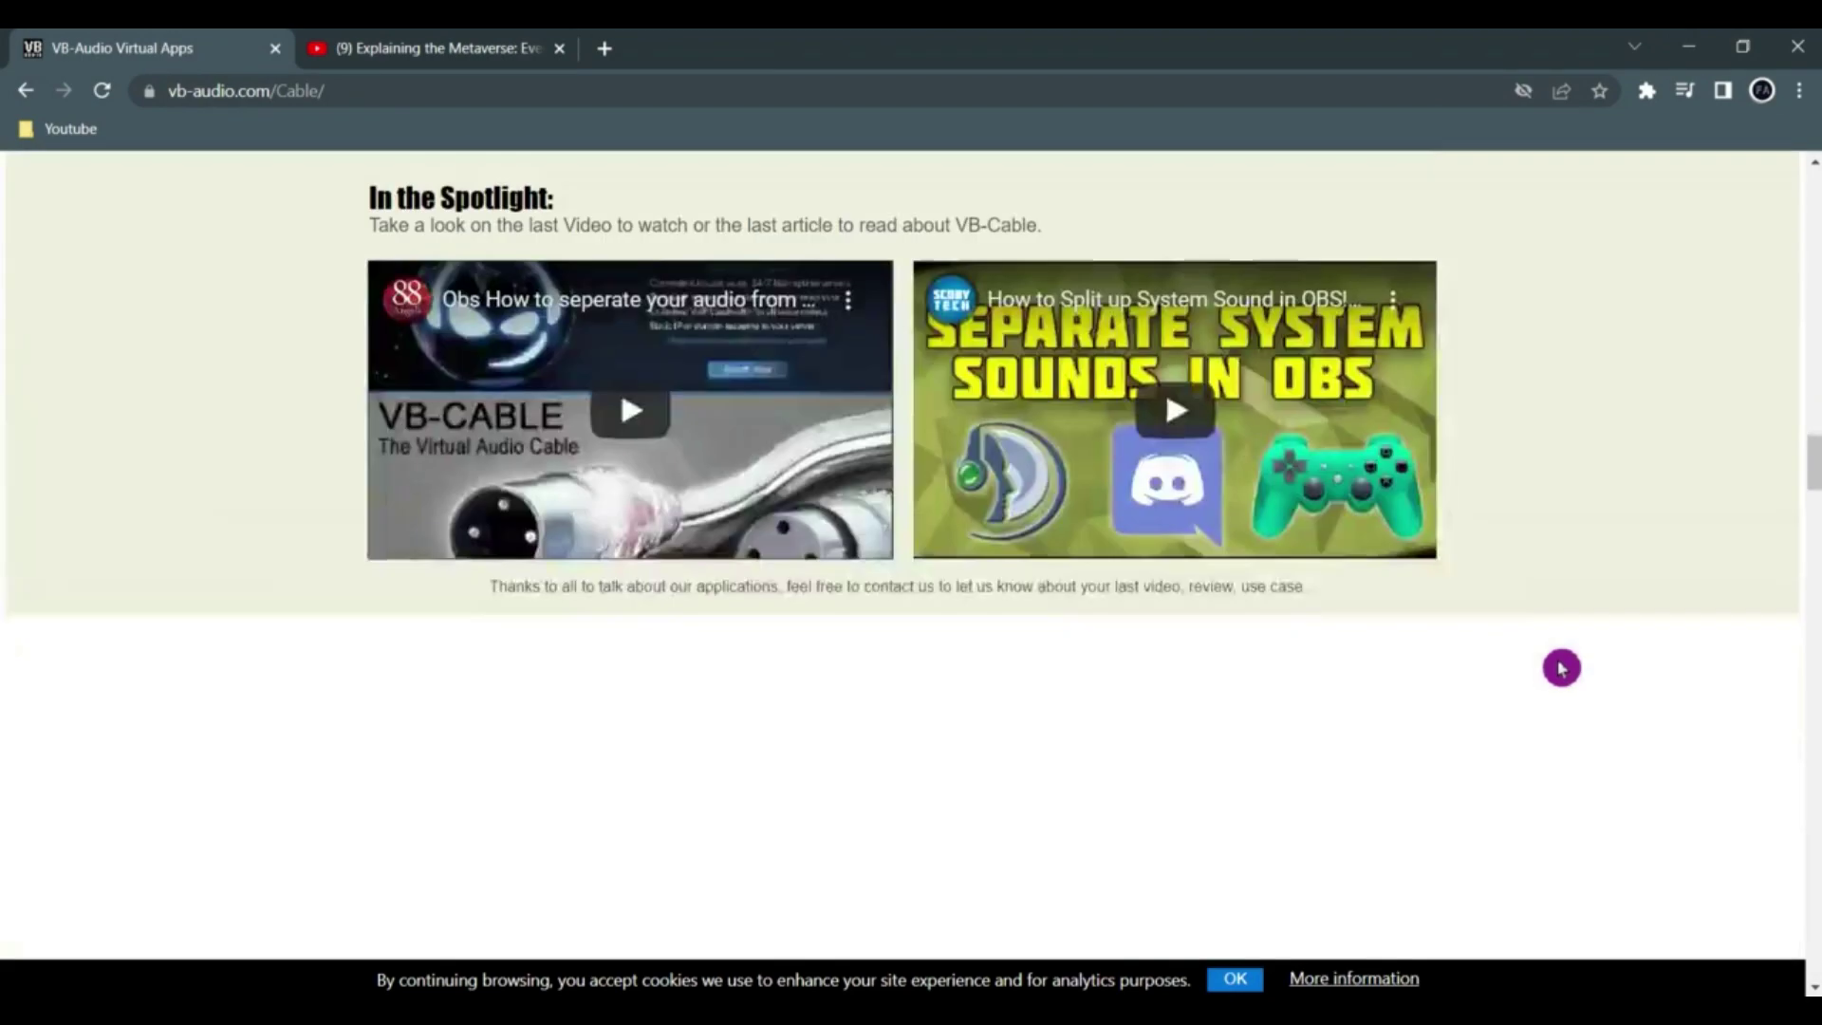
# Switch Chrome to the Metaverse video tab and bring the empty Notepad window to the front.
pyautogui.press('super+d')
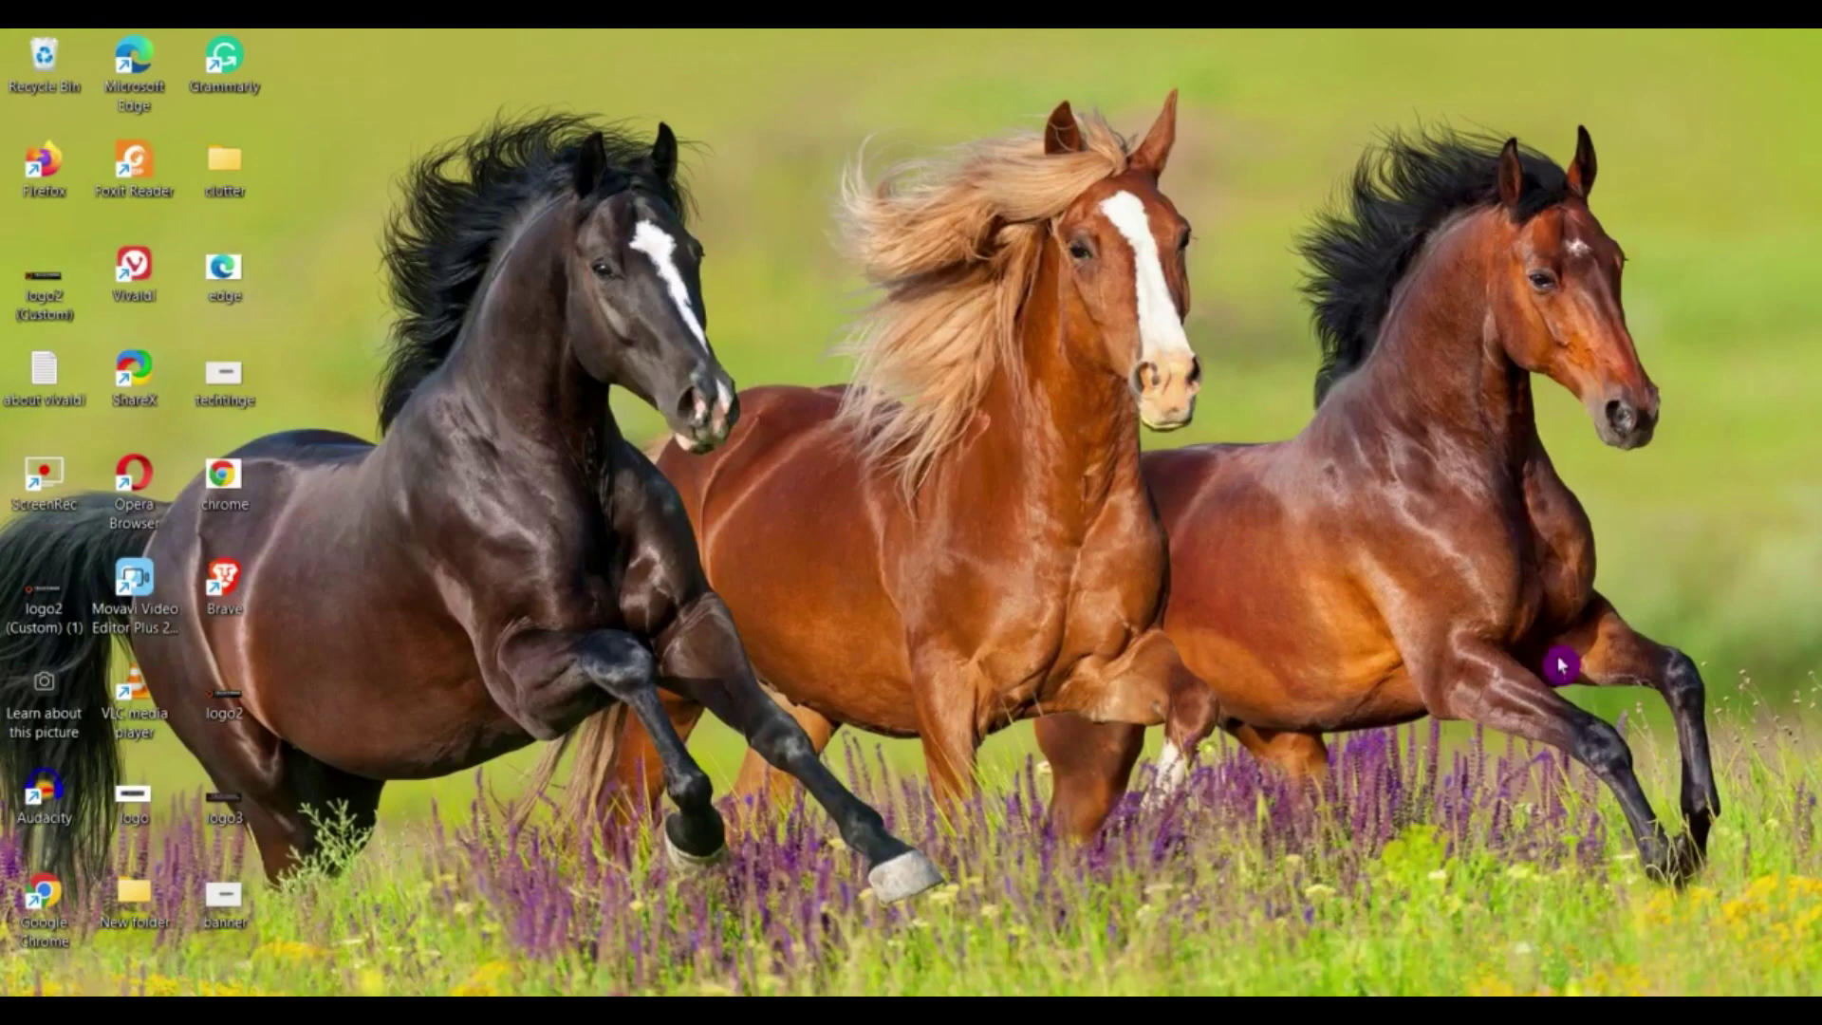
pyautogui.click(989, 1010)
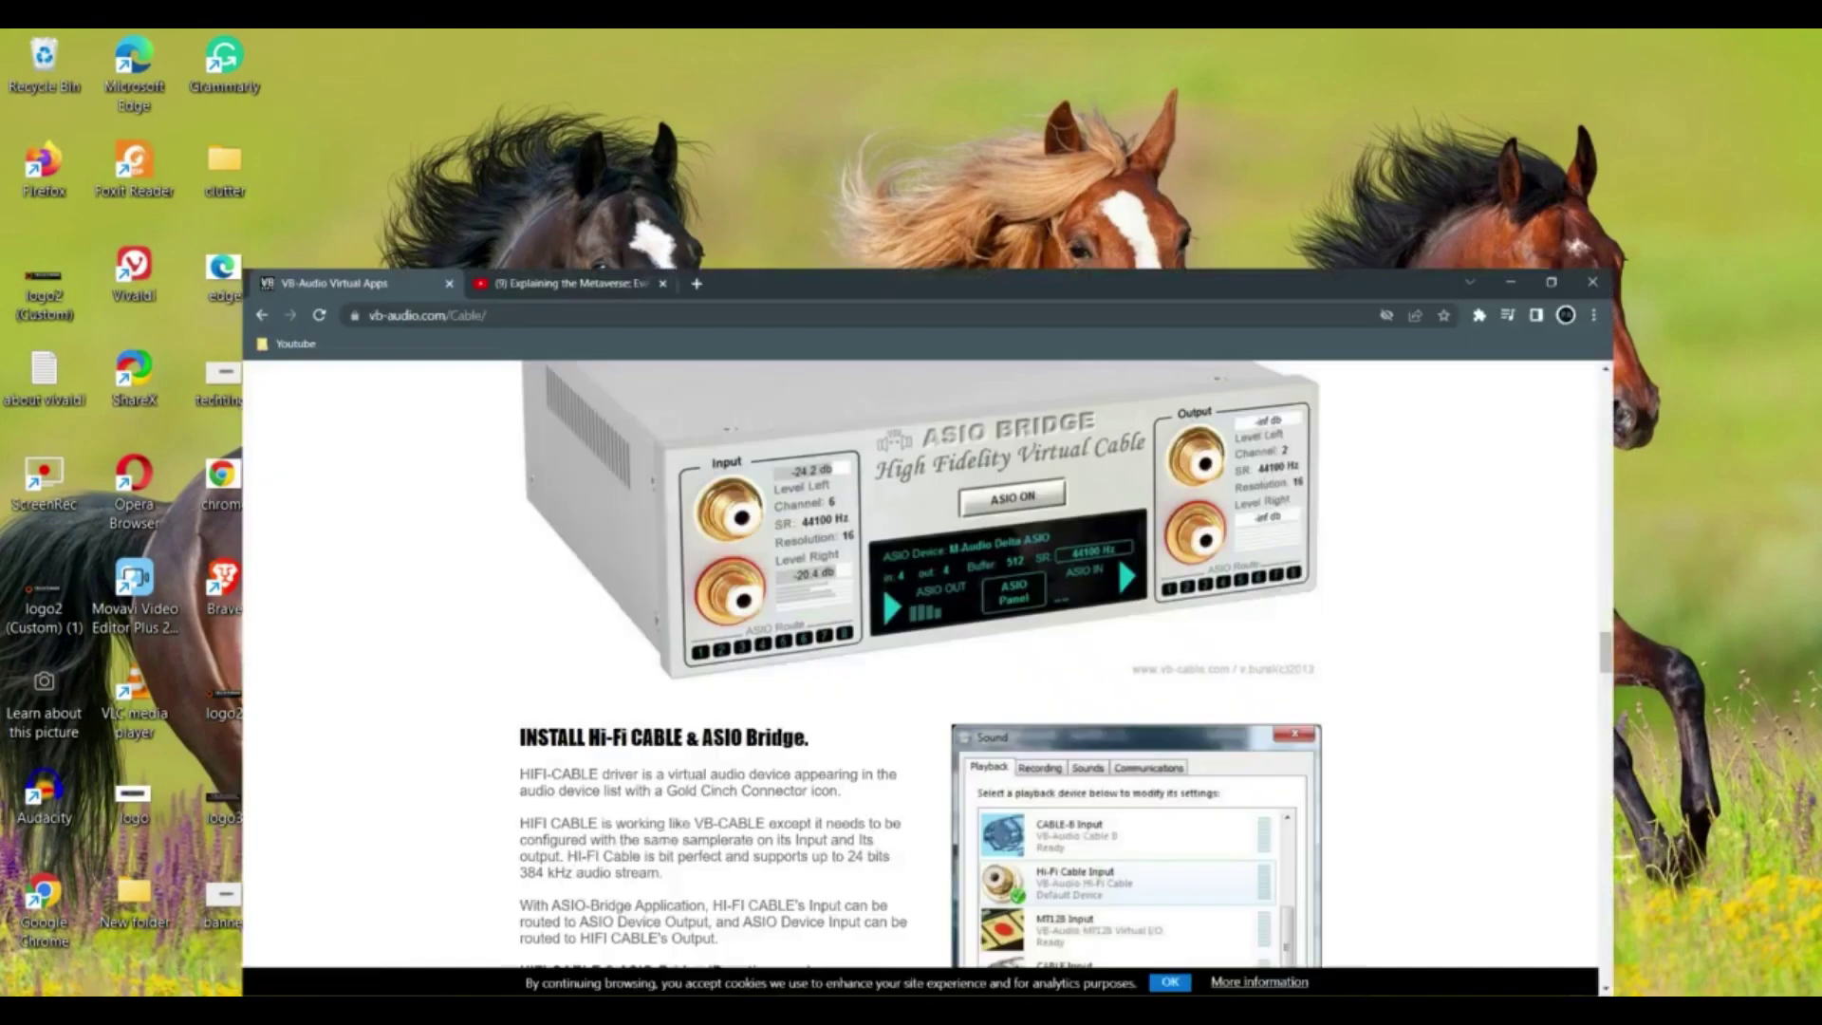
pyautogui.click(407, 48)
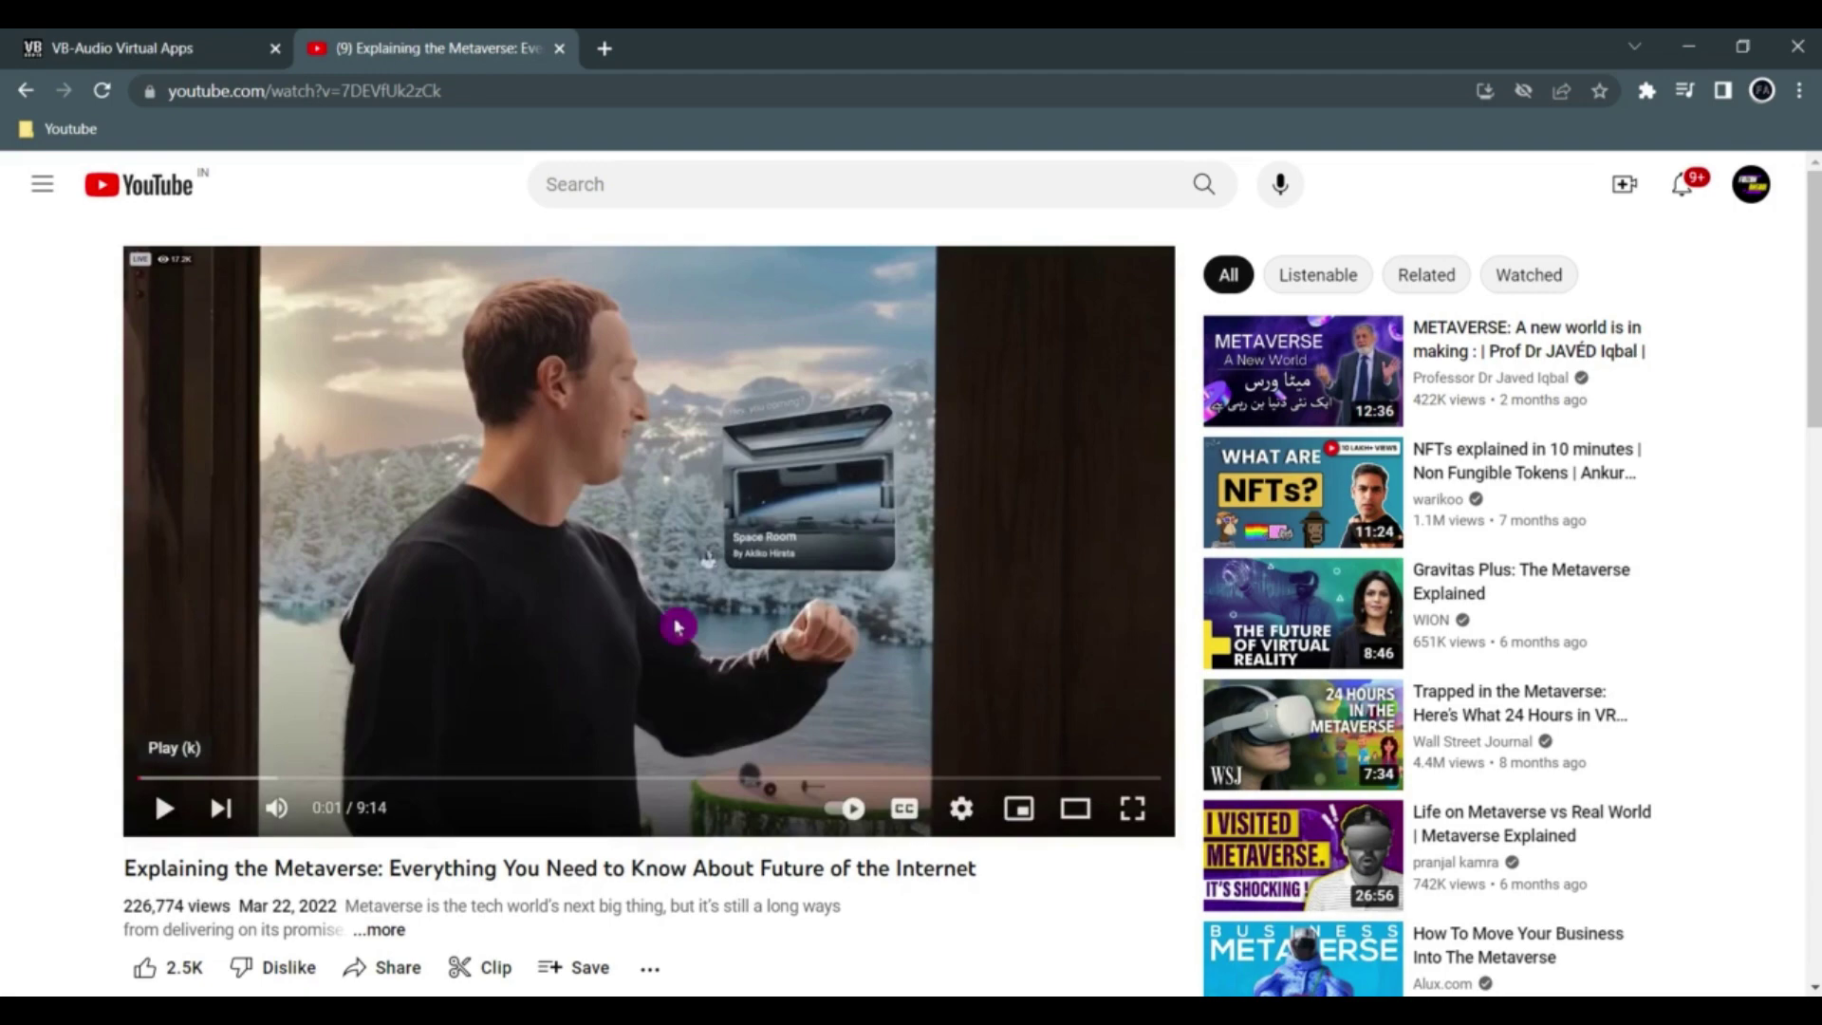
pyautogui.click(1040, 1011)
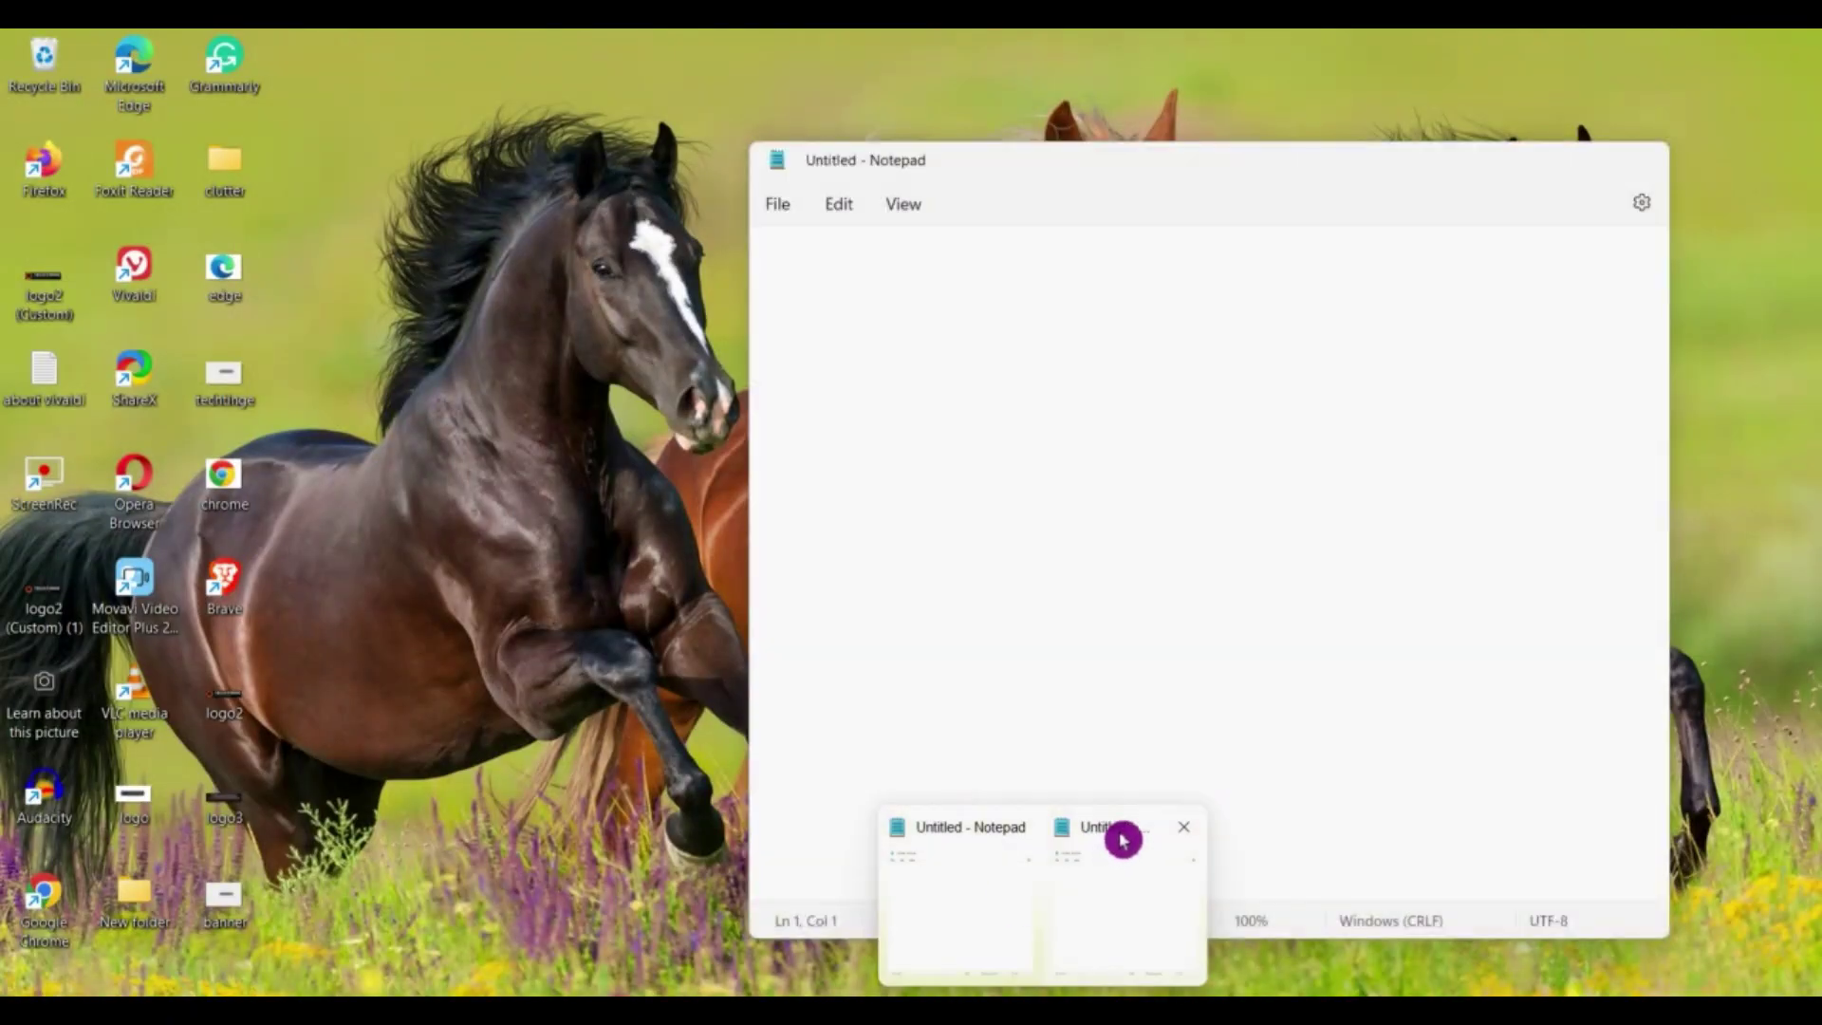
pyautogui.click(1121, 835)
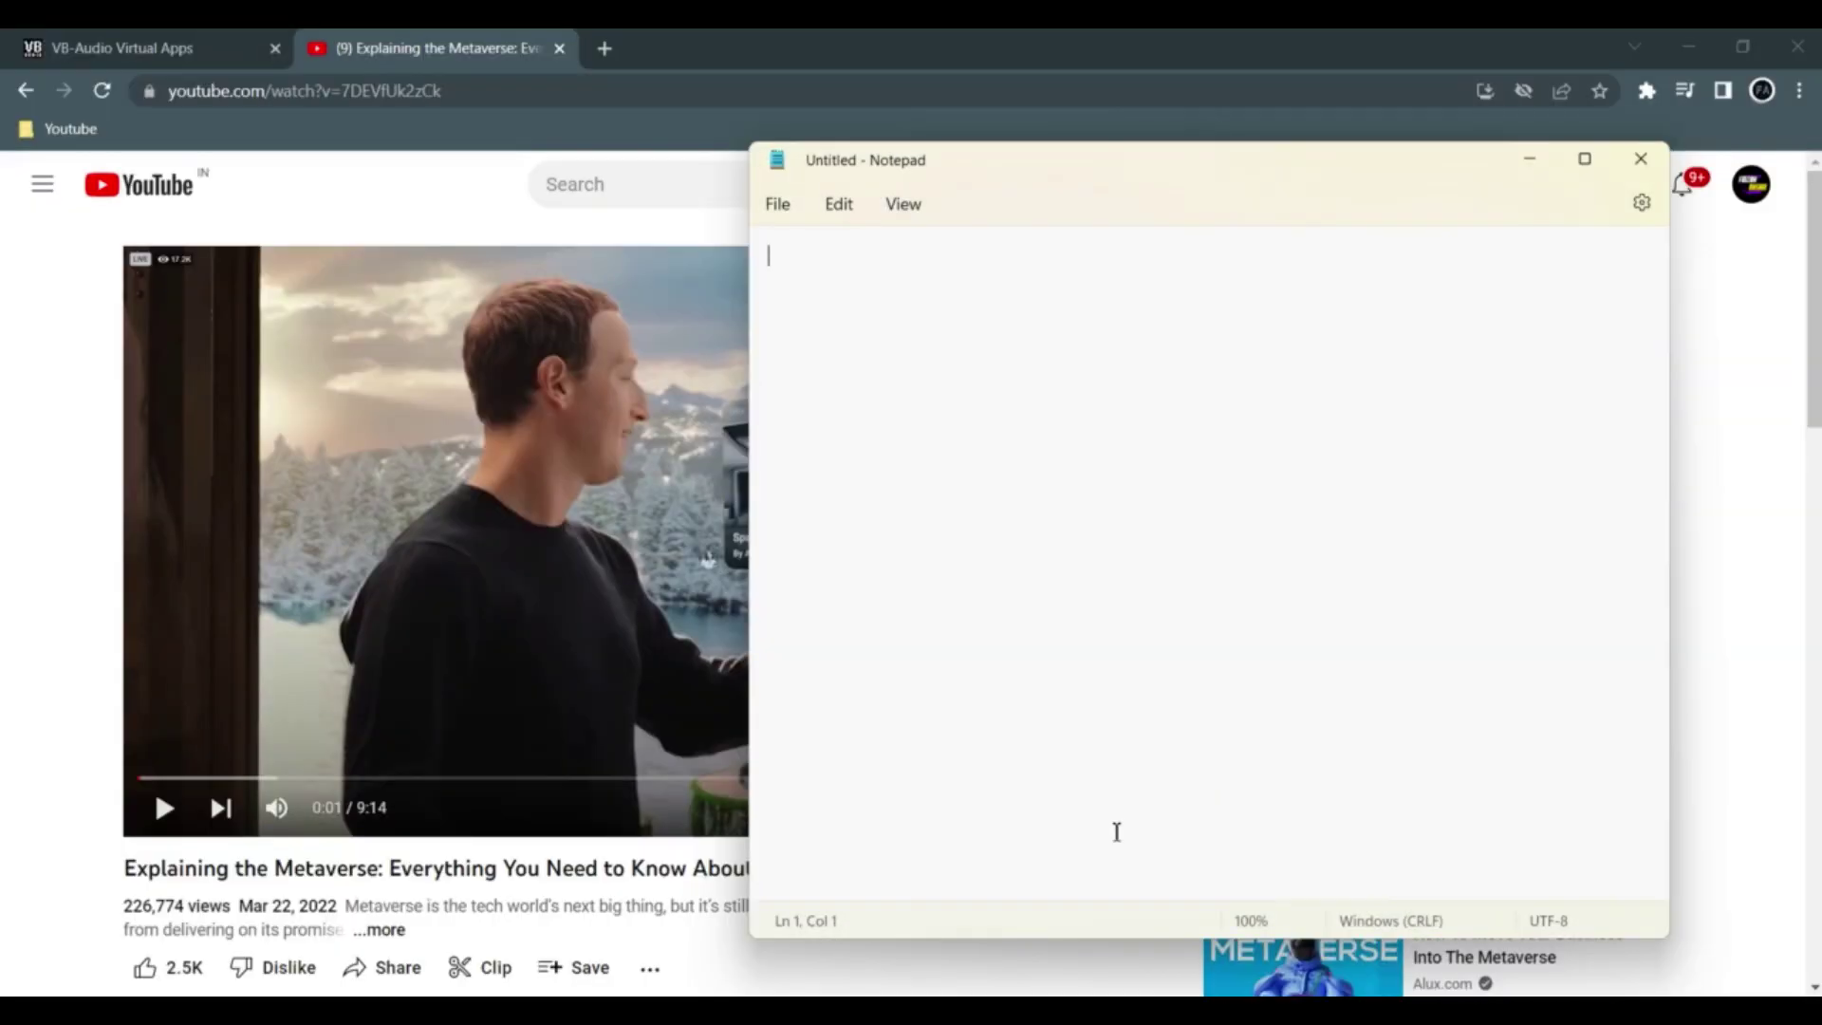
# Snap Notepad to the right half, YouTube to the left, and start voice typing in Notepad.
pyautogui.press('super+Right')
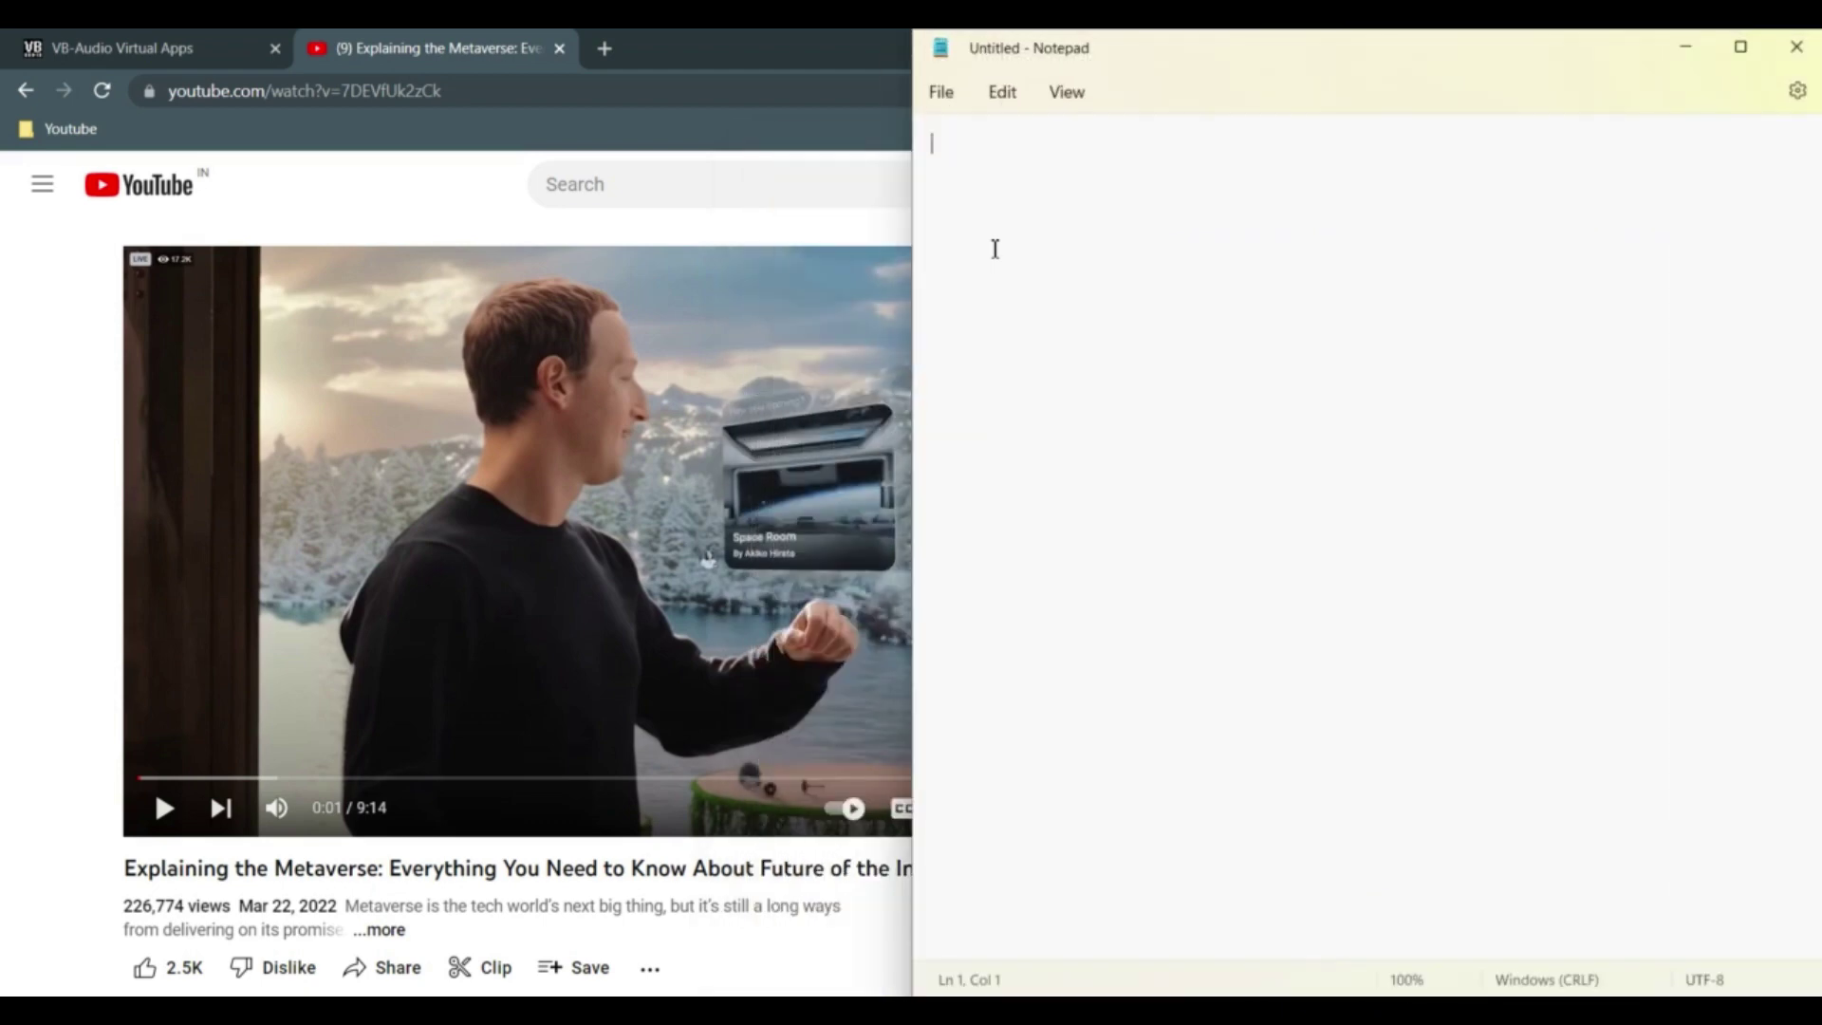
pyautogui.click(345, 118)
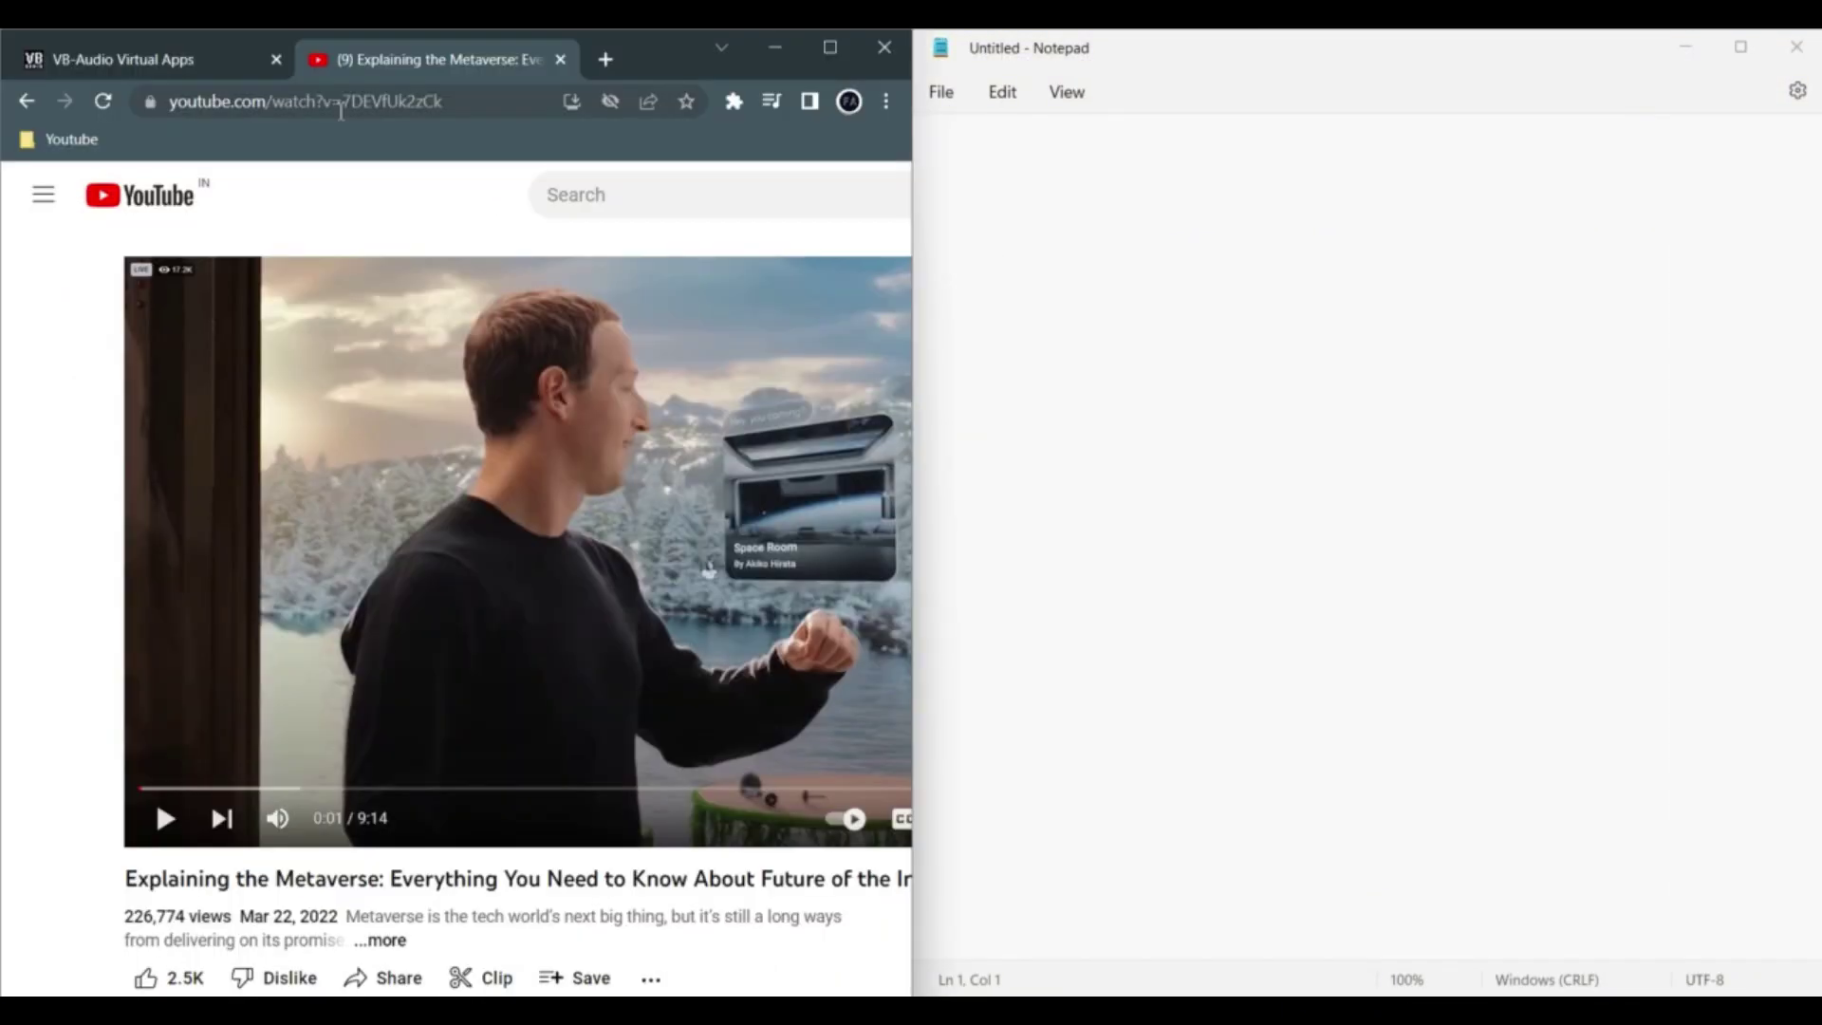
pyautogui.click(1200, 401)
pyautogui.press('super+h')
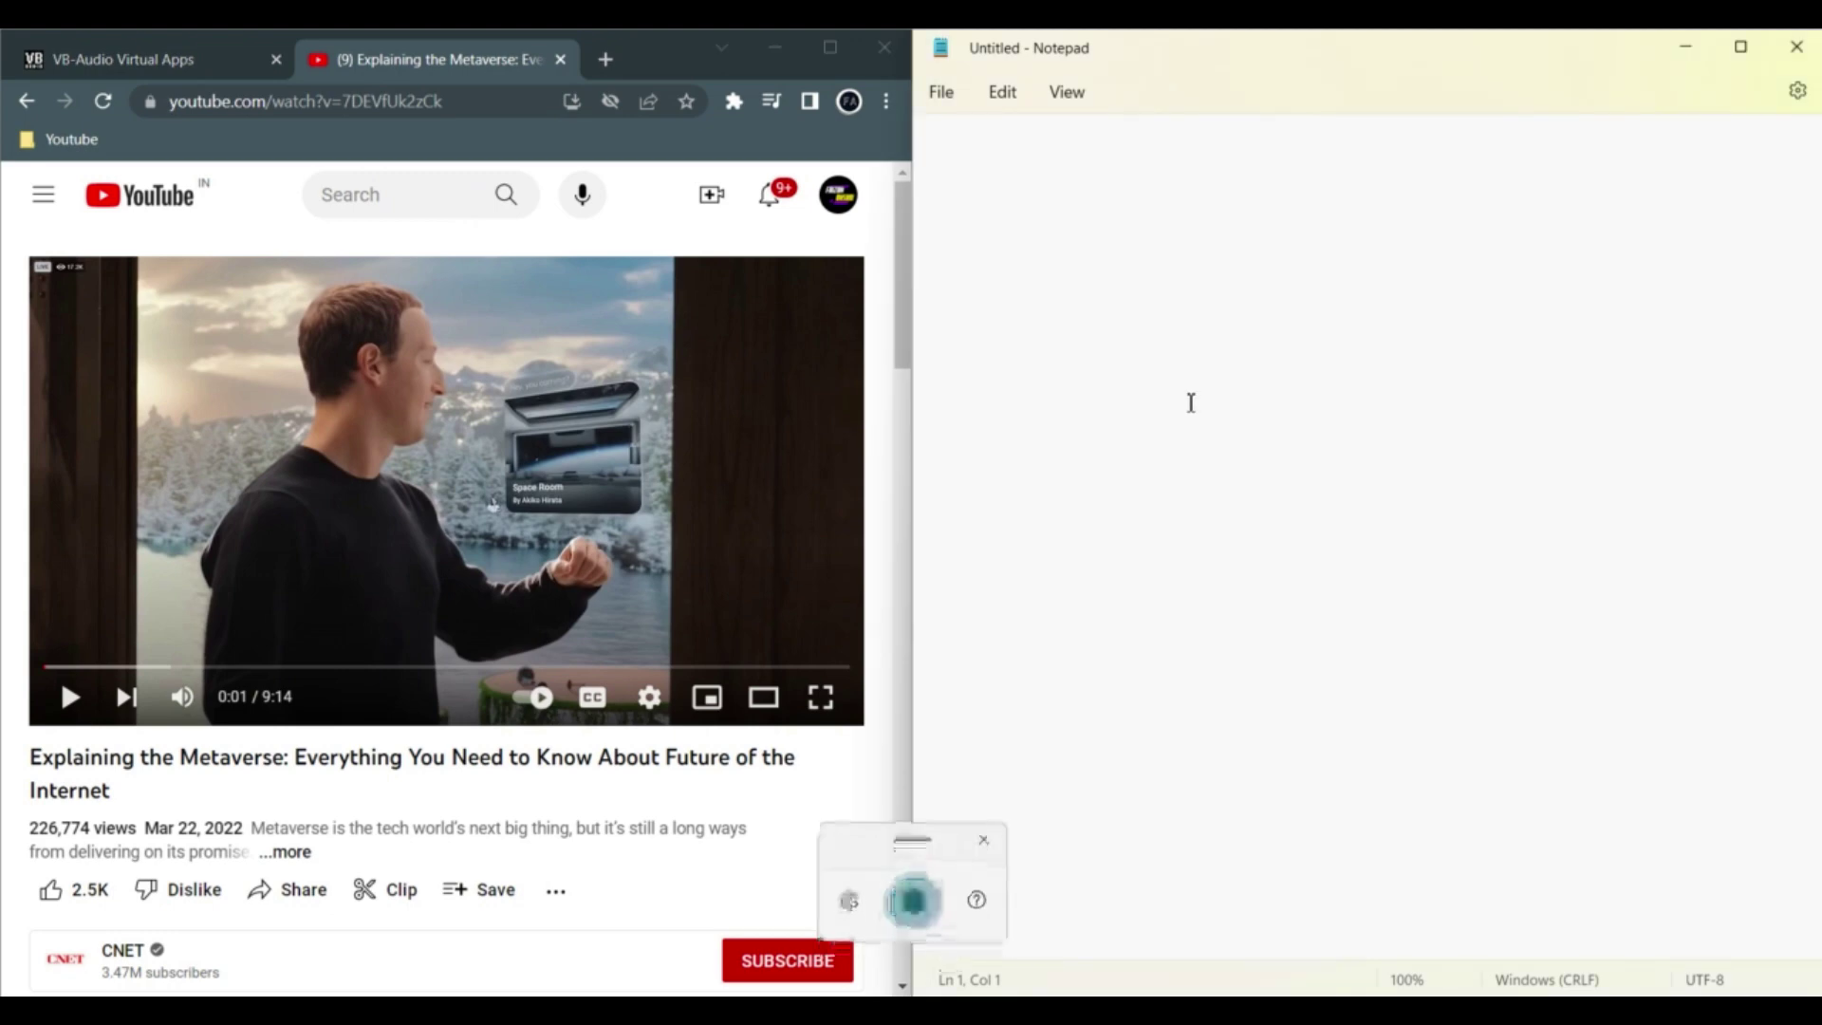
# Play the Metaverse video and let Win+H voice typing transcribe its narration into Notepad, then pause.
pyautogui.click(67, 700)
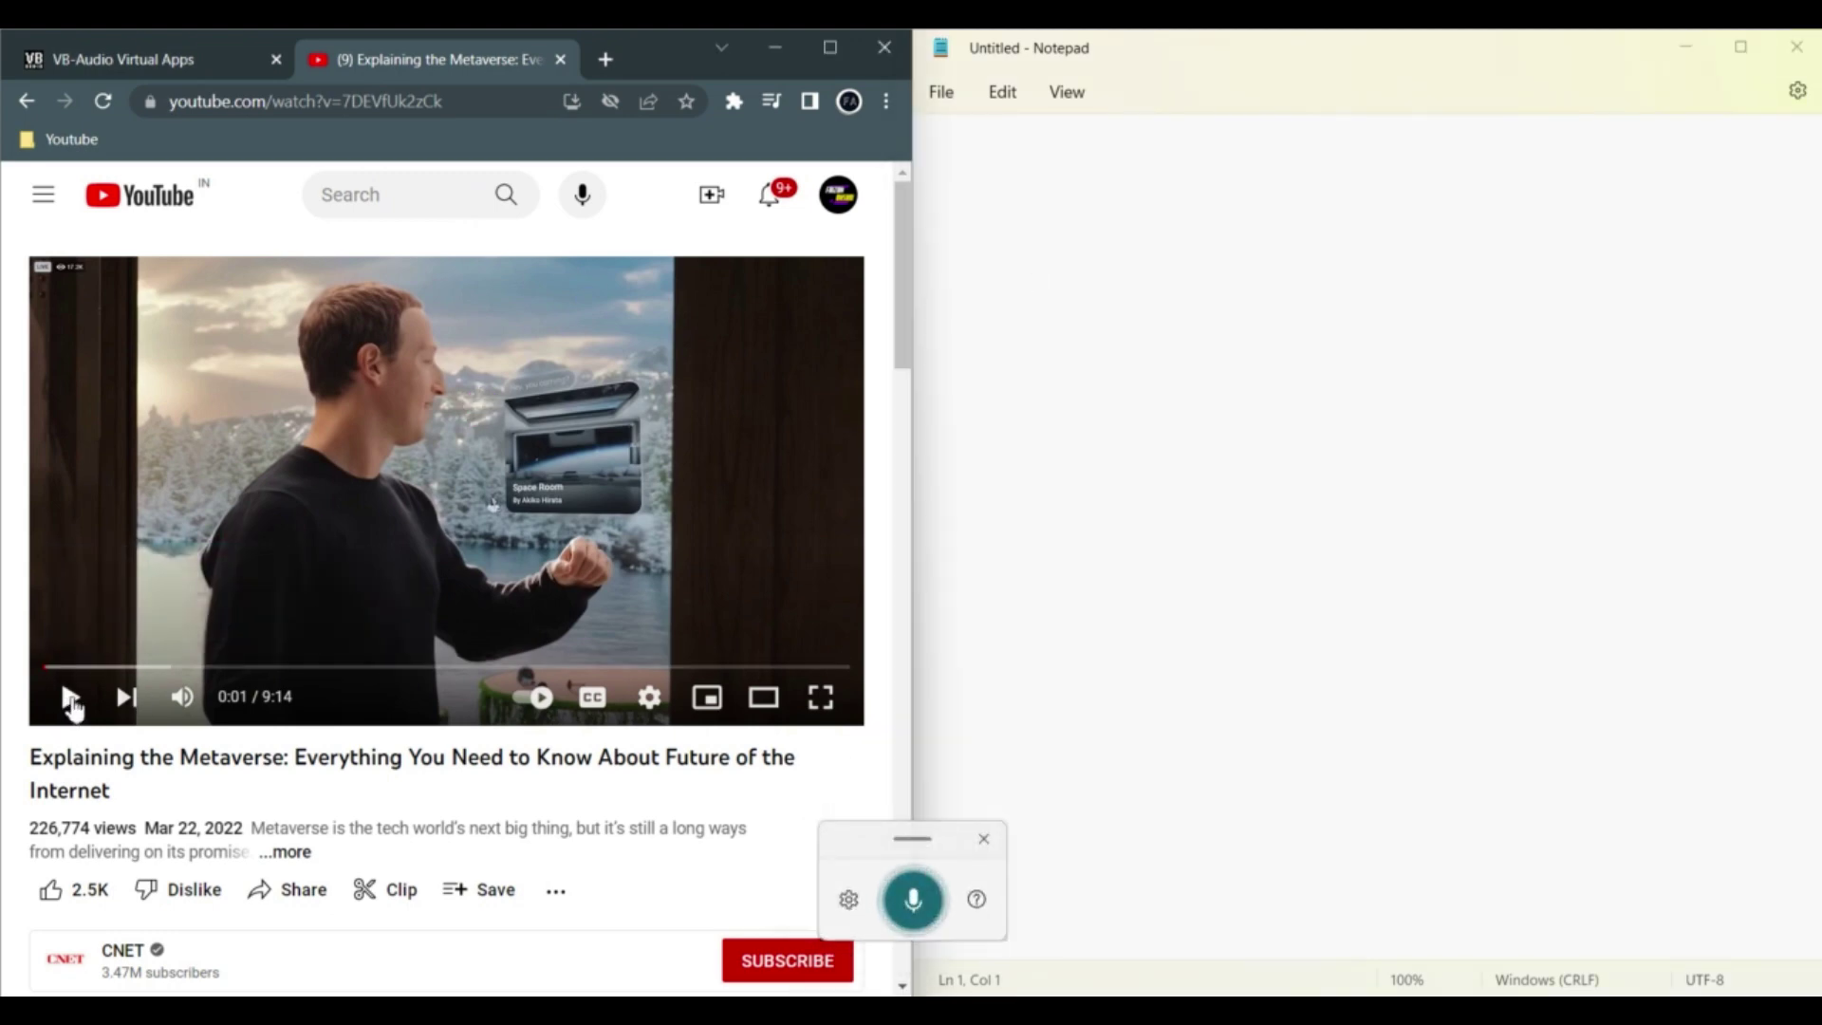
pyautogui.click(1120, 346)
pyautogui.press('super+h')
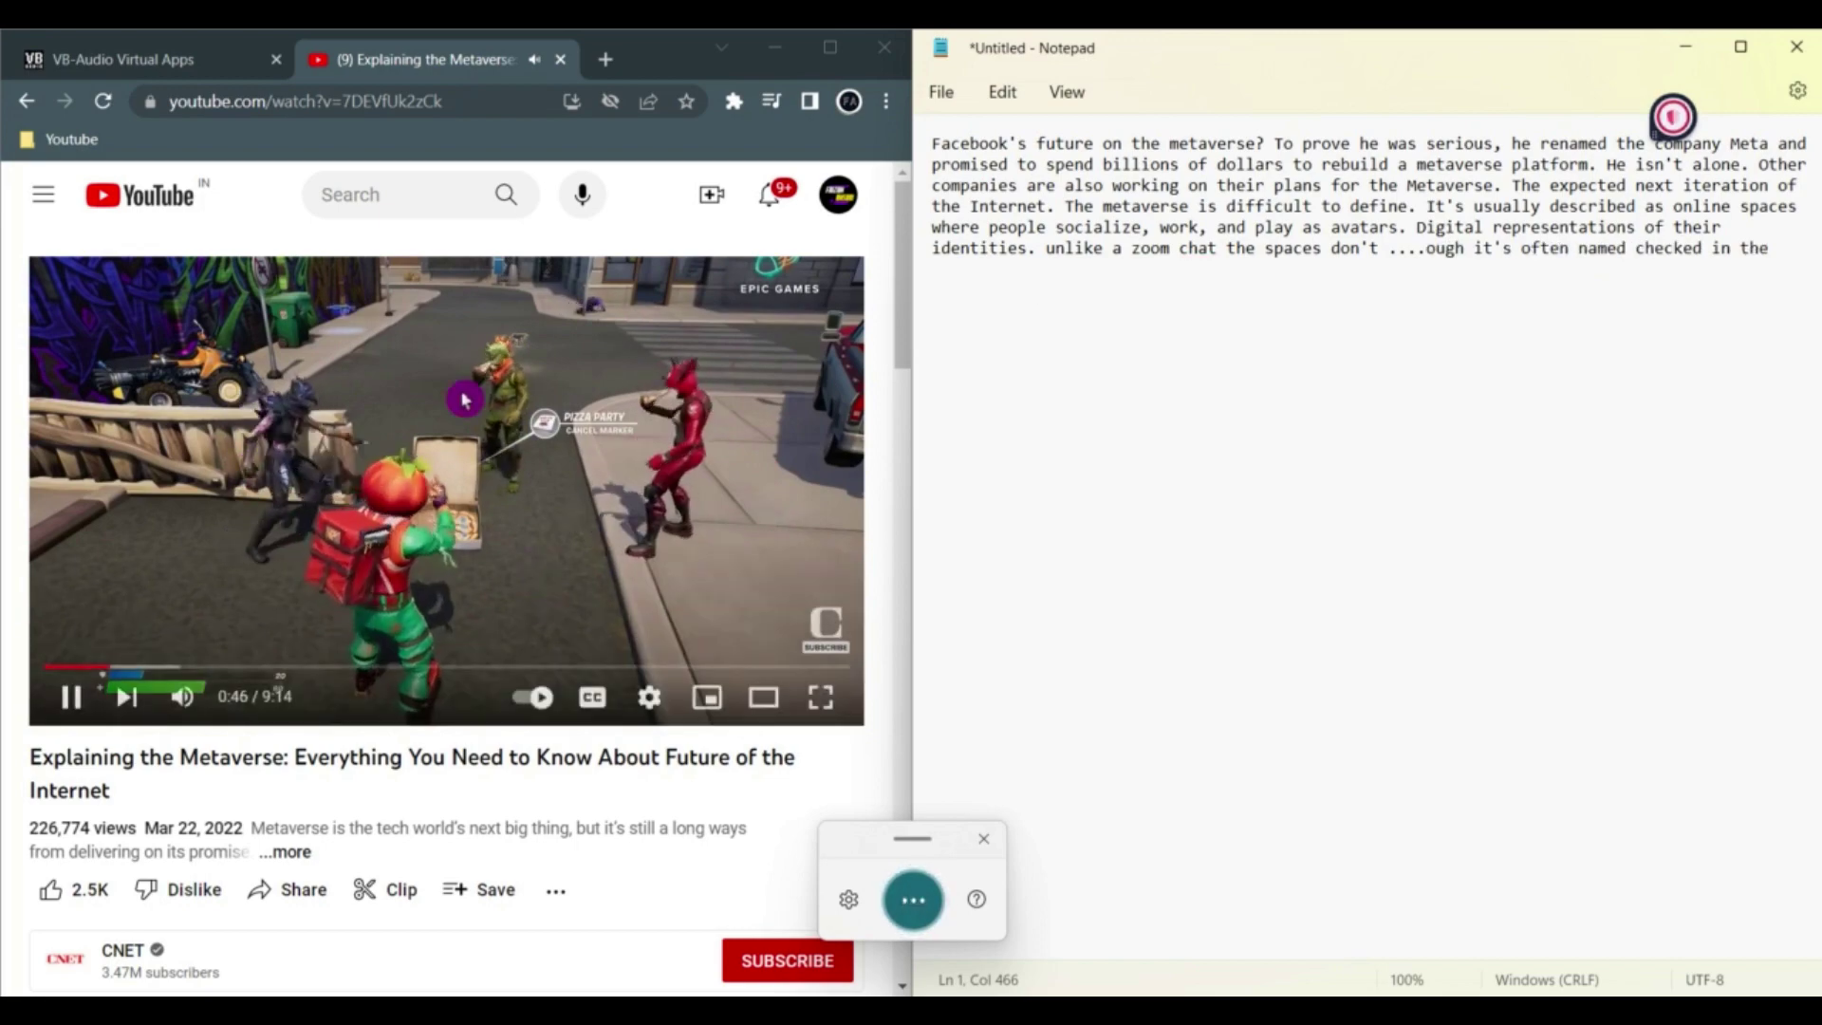
pyautogui.click(835, 456)
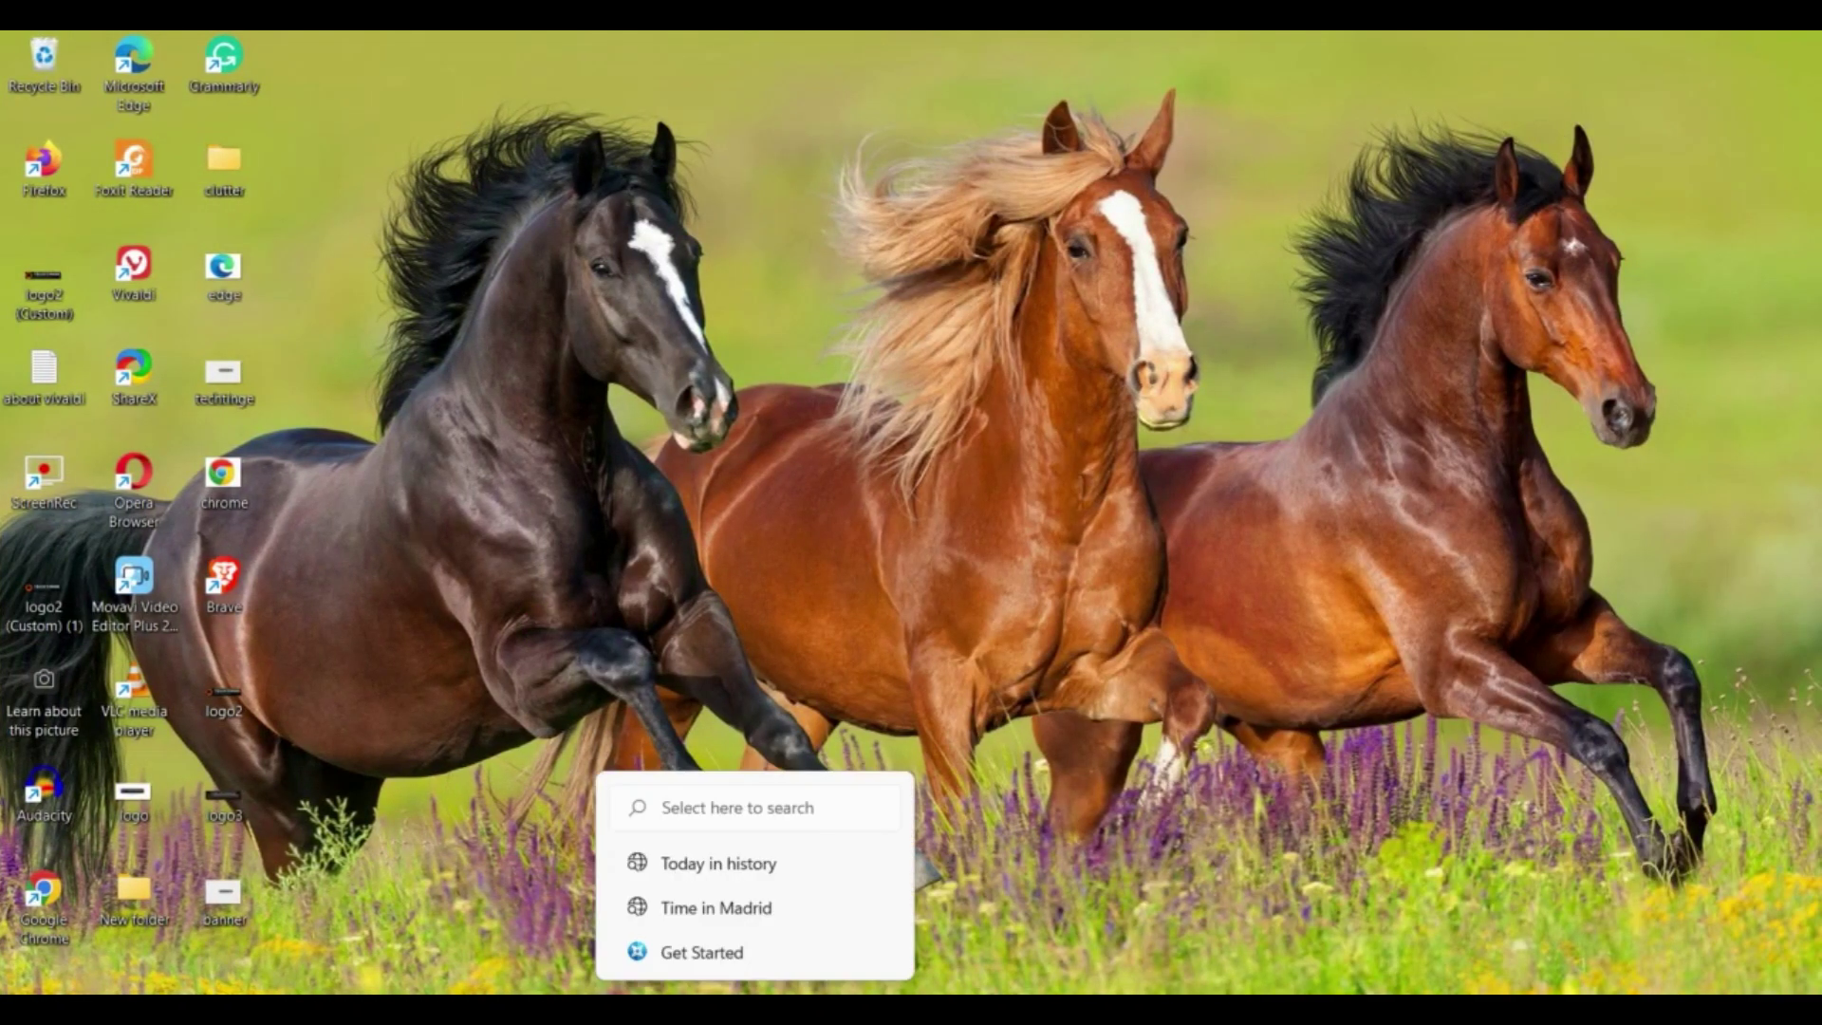
# Open the Sound settings through appwiz.cpl and Control Panel Home, with Control Panel maximized.
pyautogui.press('super+r')
pyautogui.write('app')
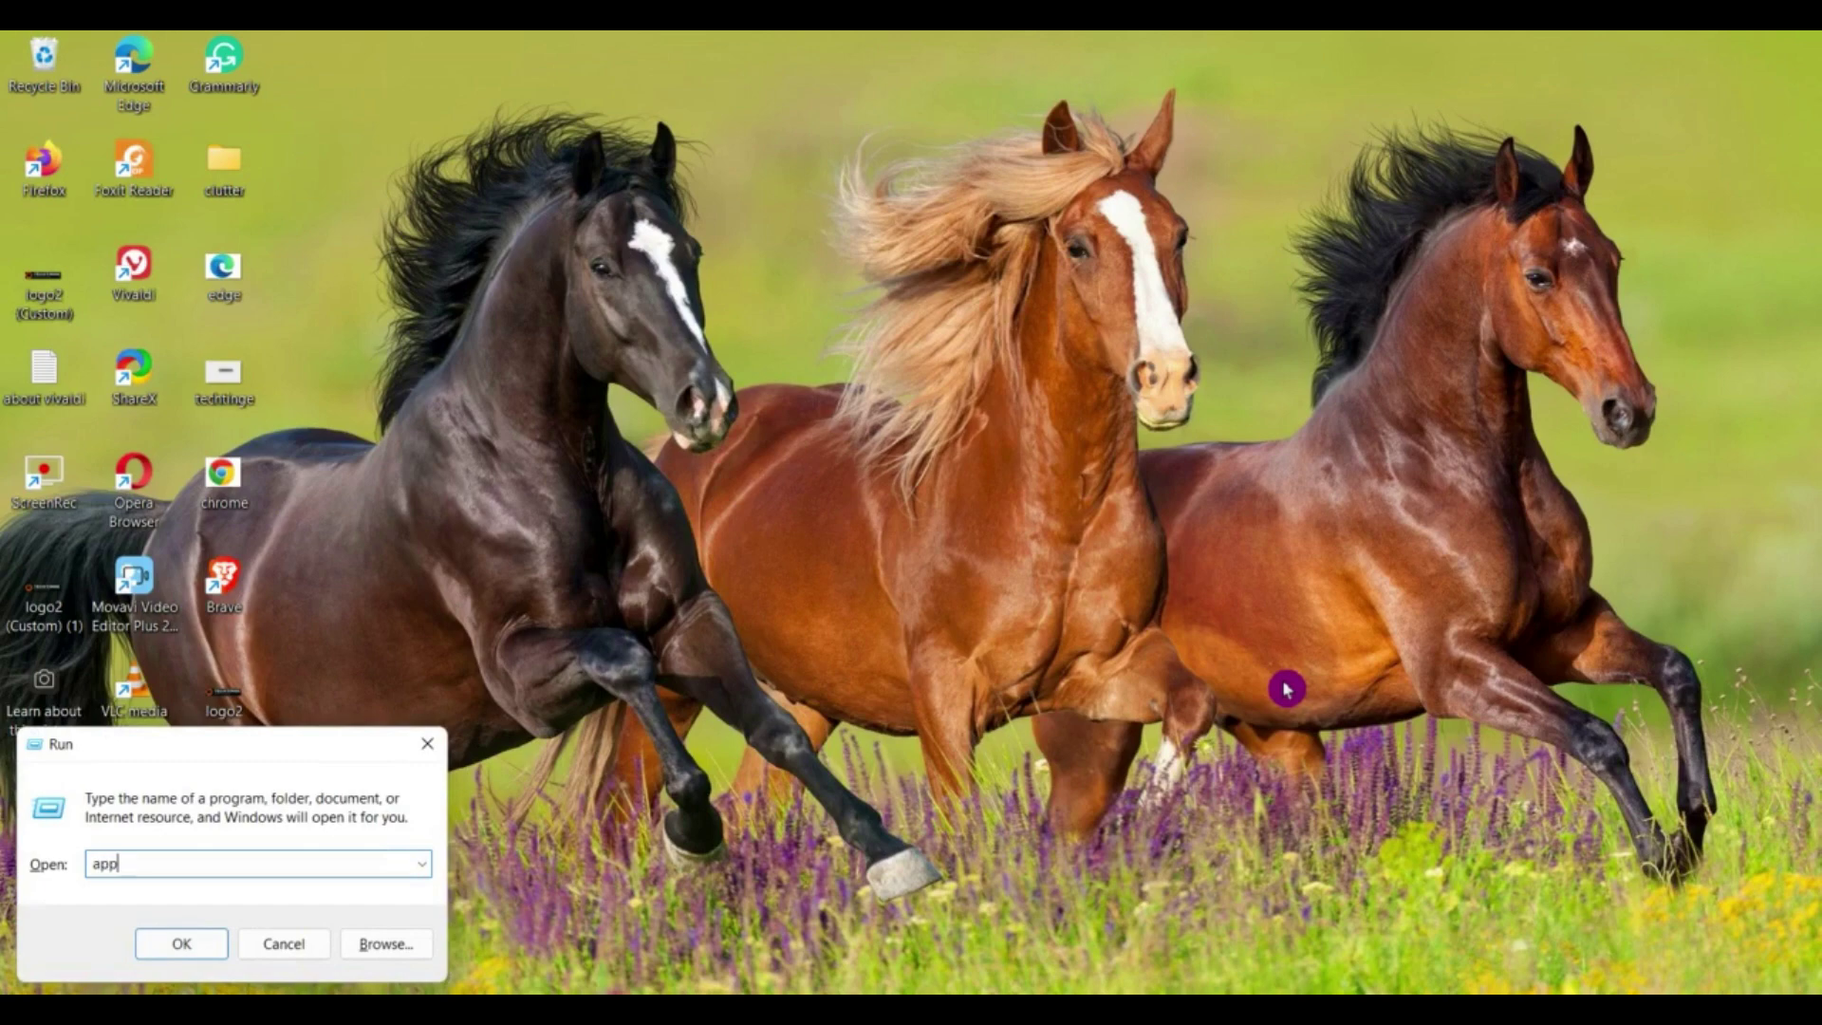
pyautogui.write('wiz.cpl')
pyautogui.press('Return')
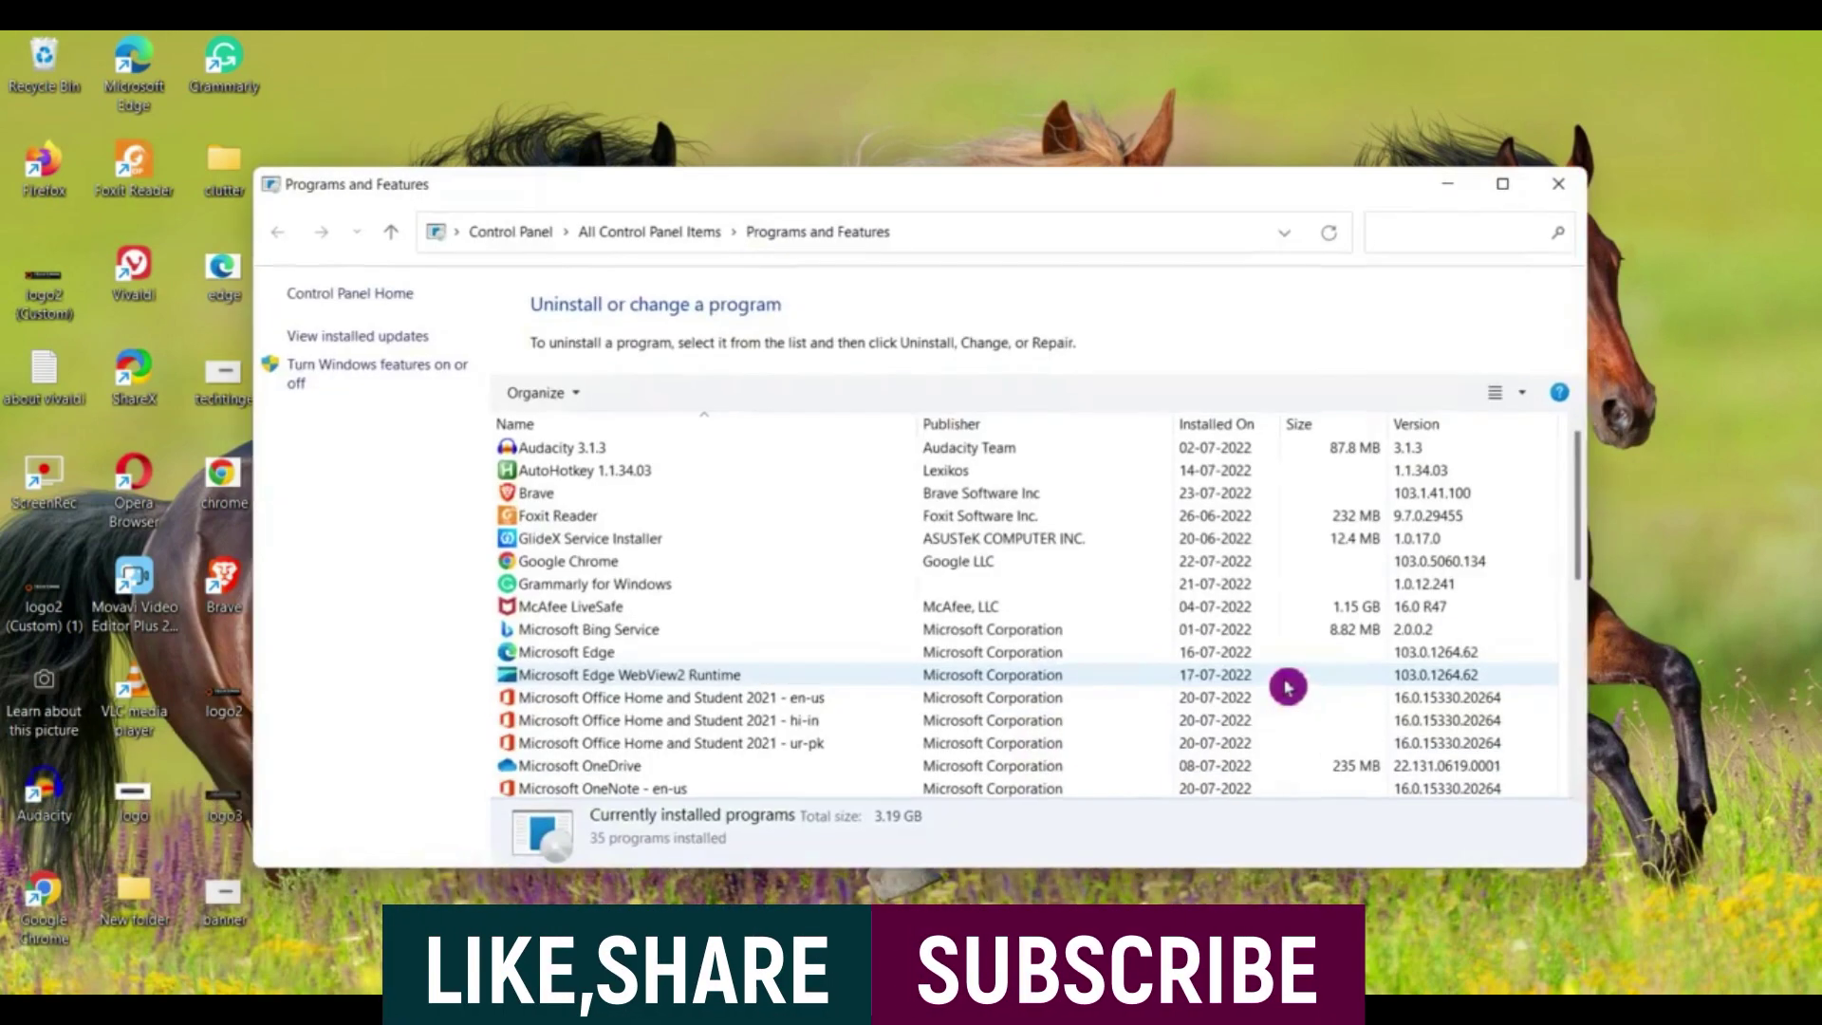
pyautogui.click(351, 294)
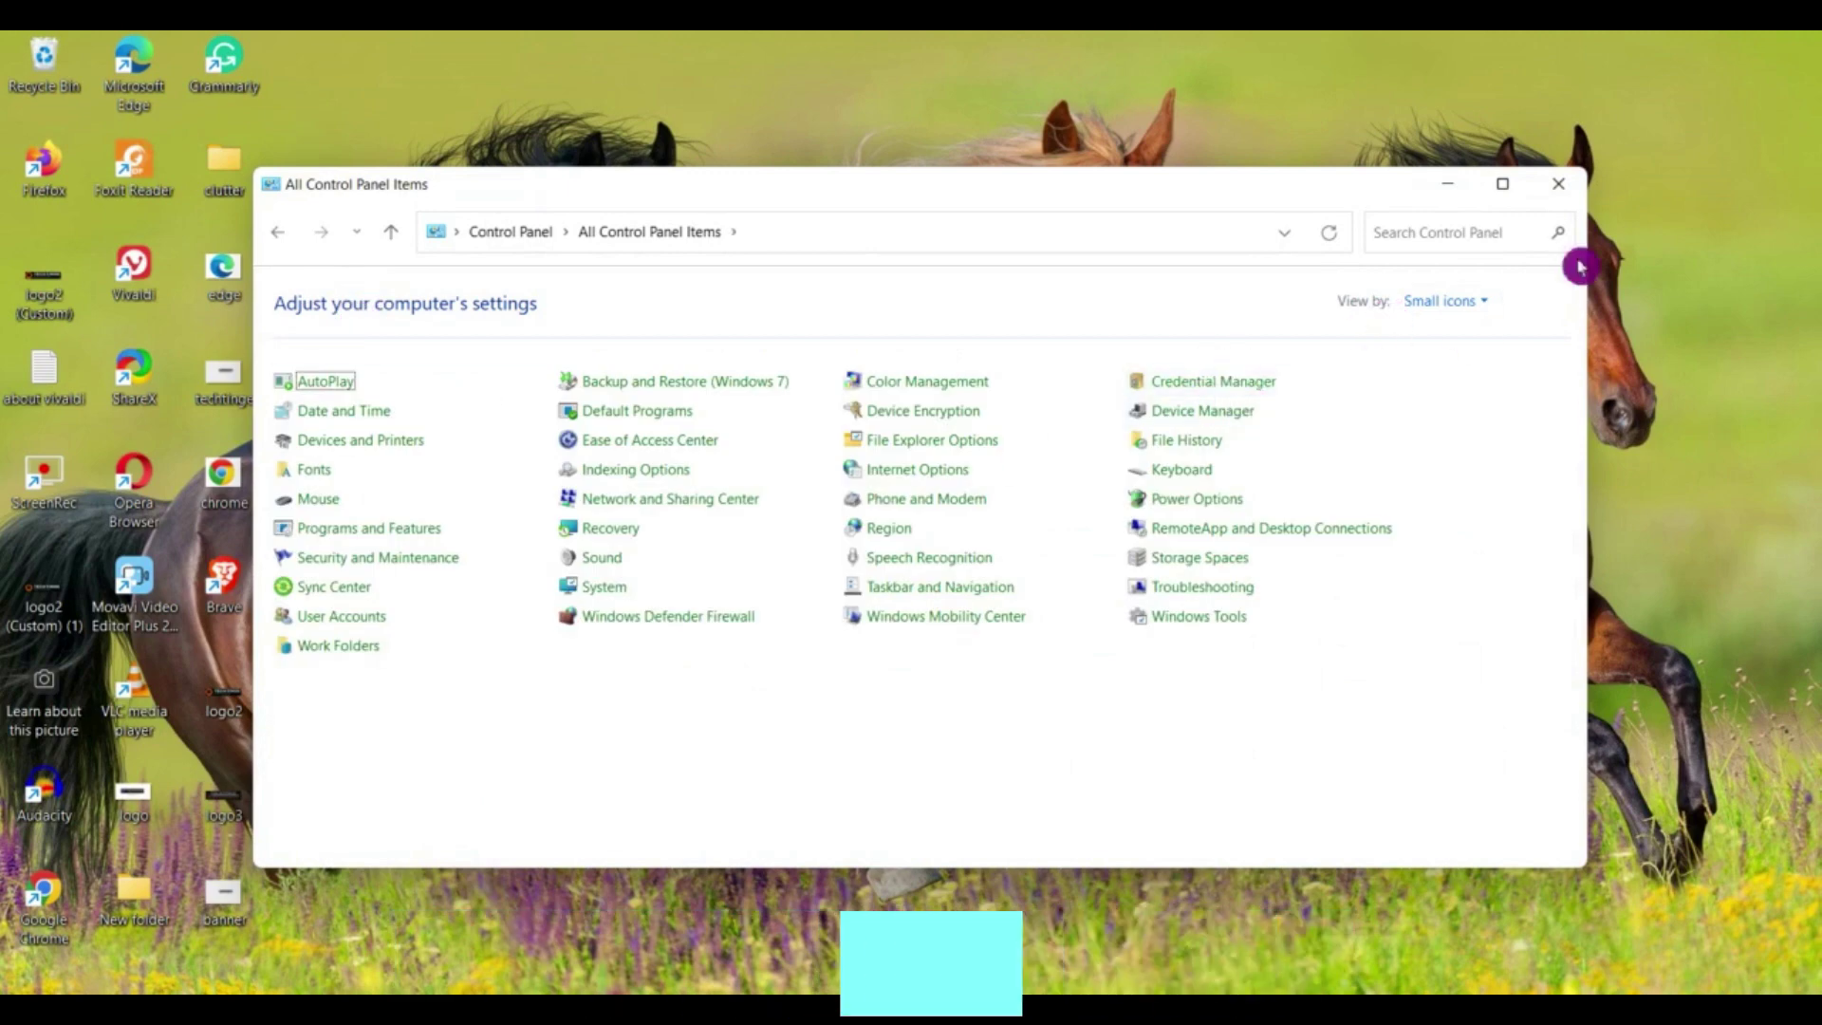
pyautogui.click(1507, 185)
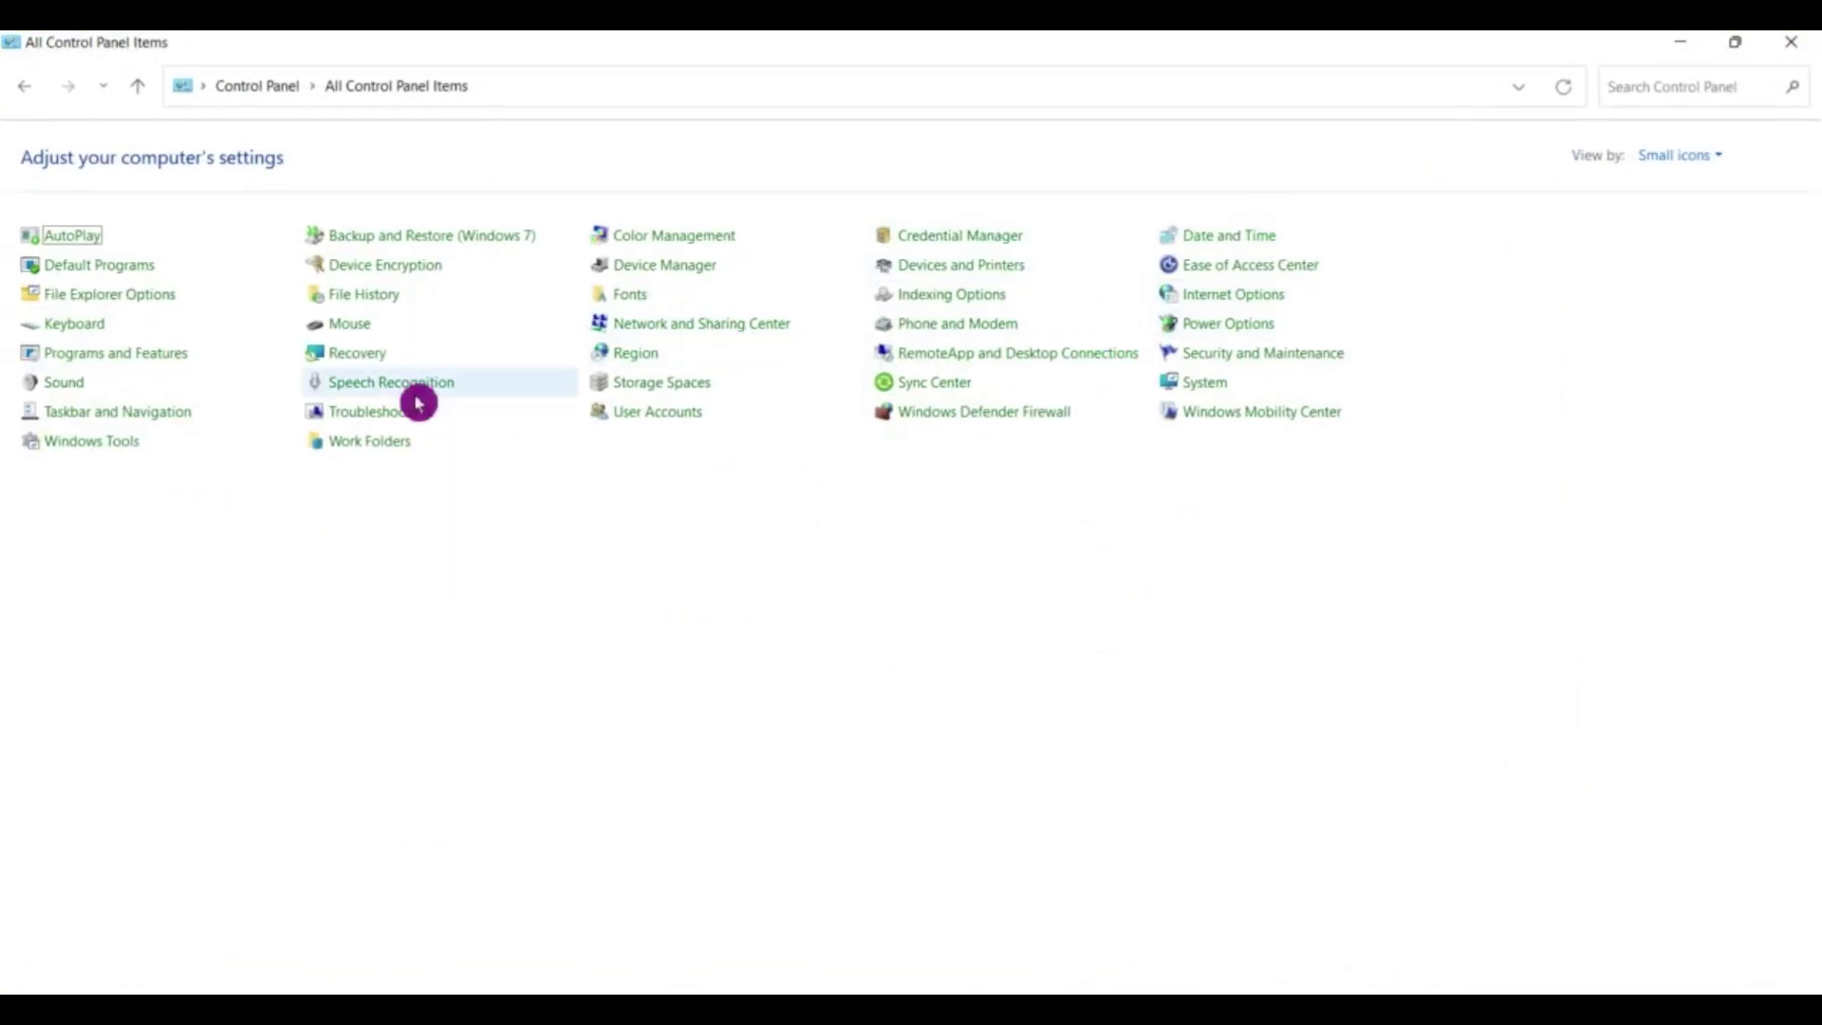
pyautogui.click(86, 389)
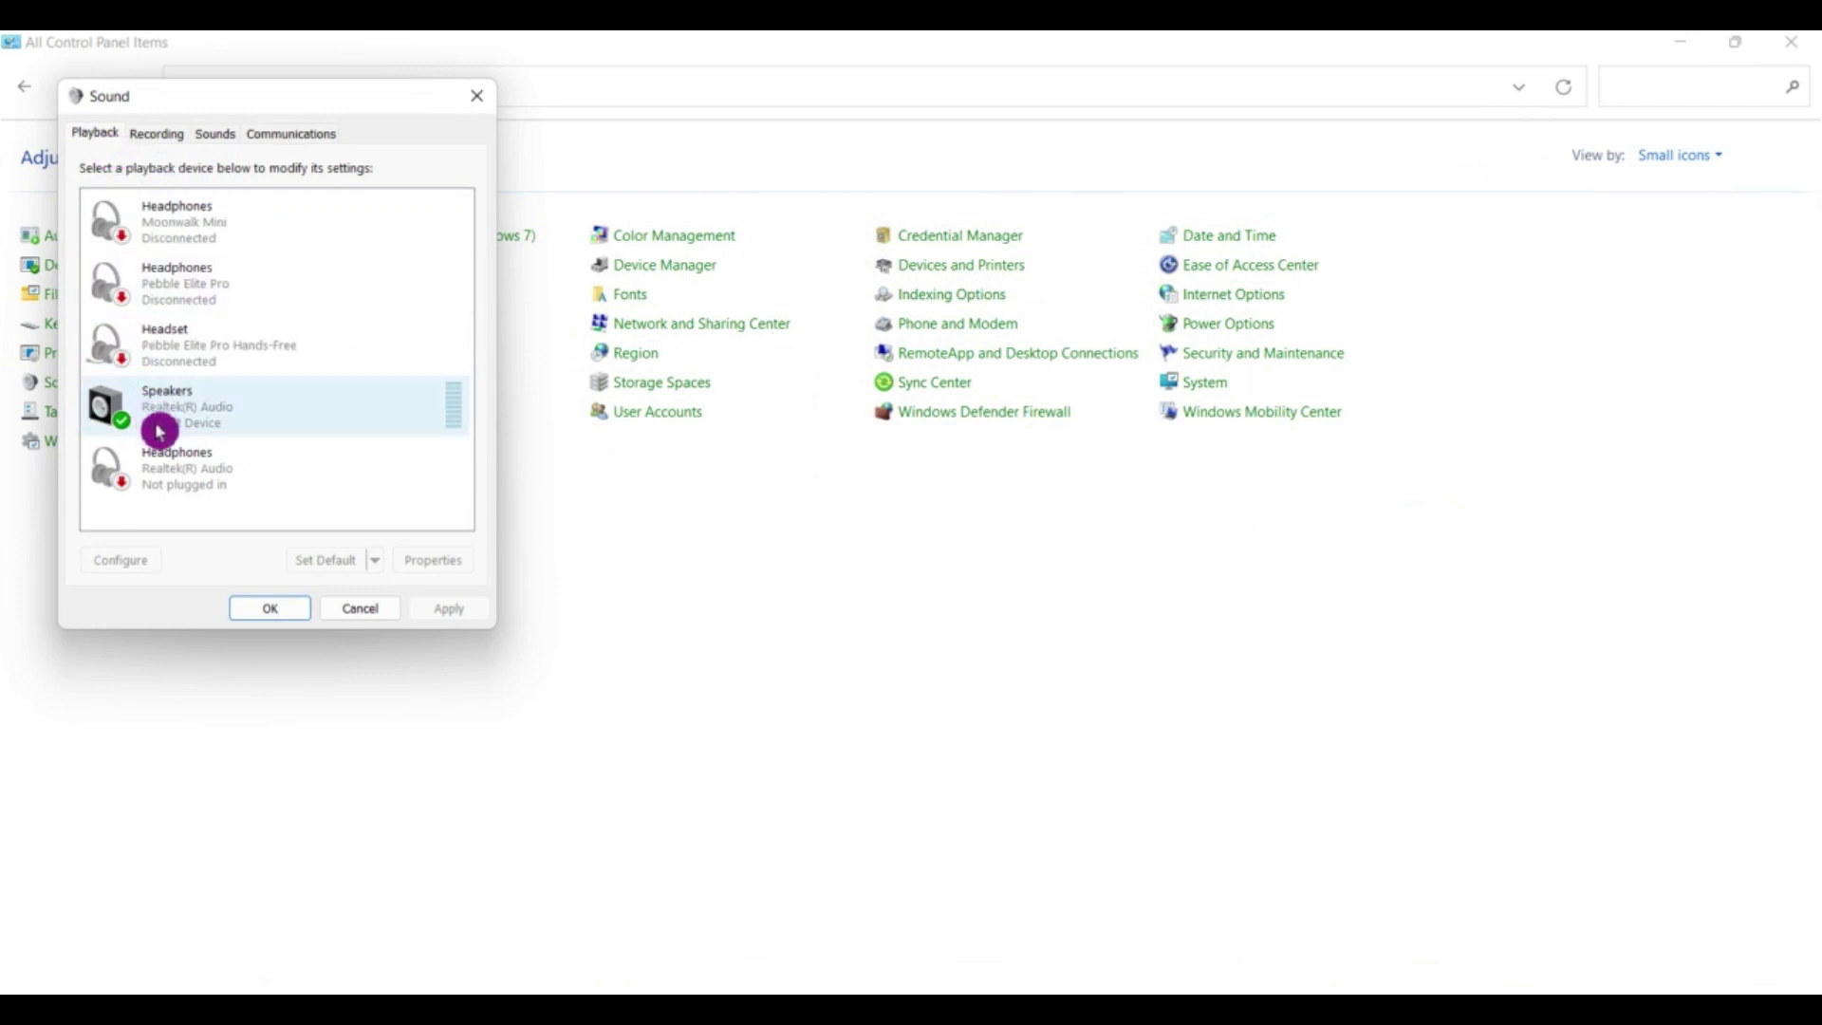
# Confirm Stereo Mix as the default recording device and close the Sound settings with OK.
pyautogui.click(163, 134)
pyautogui.click(188, 406)
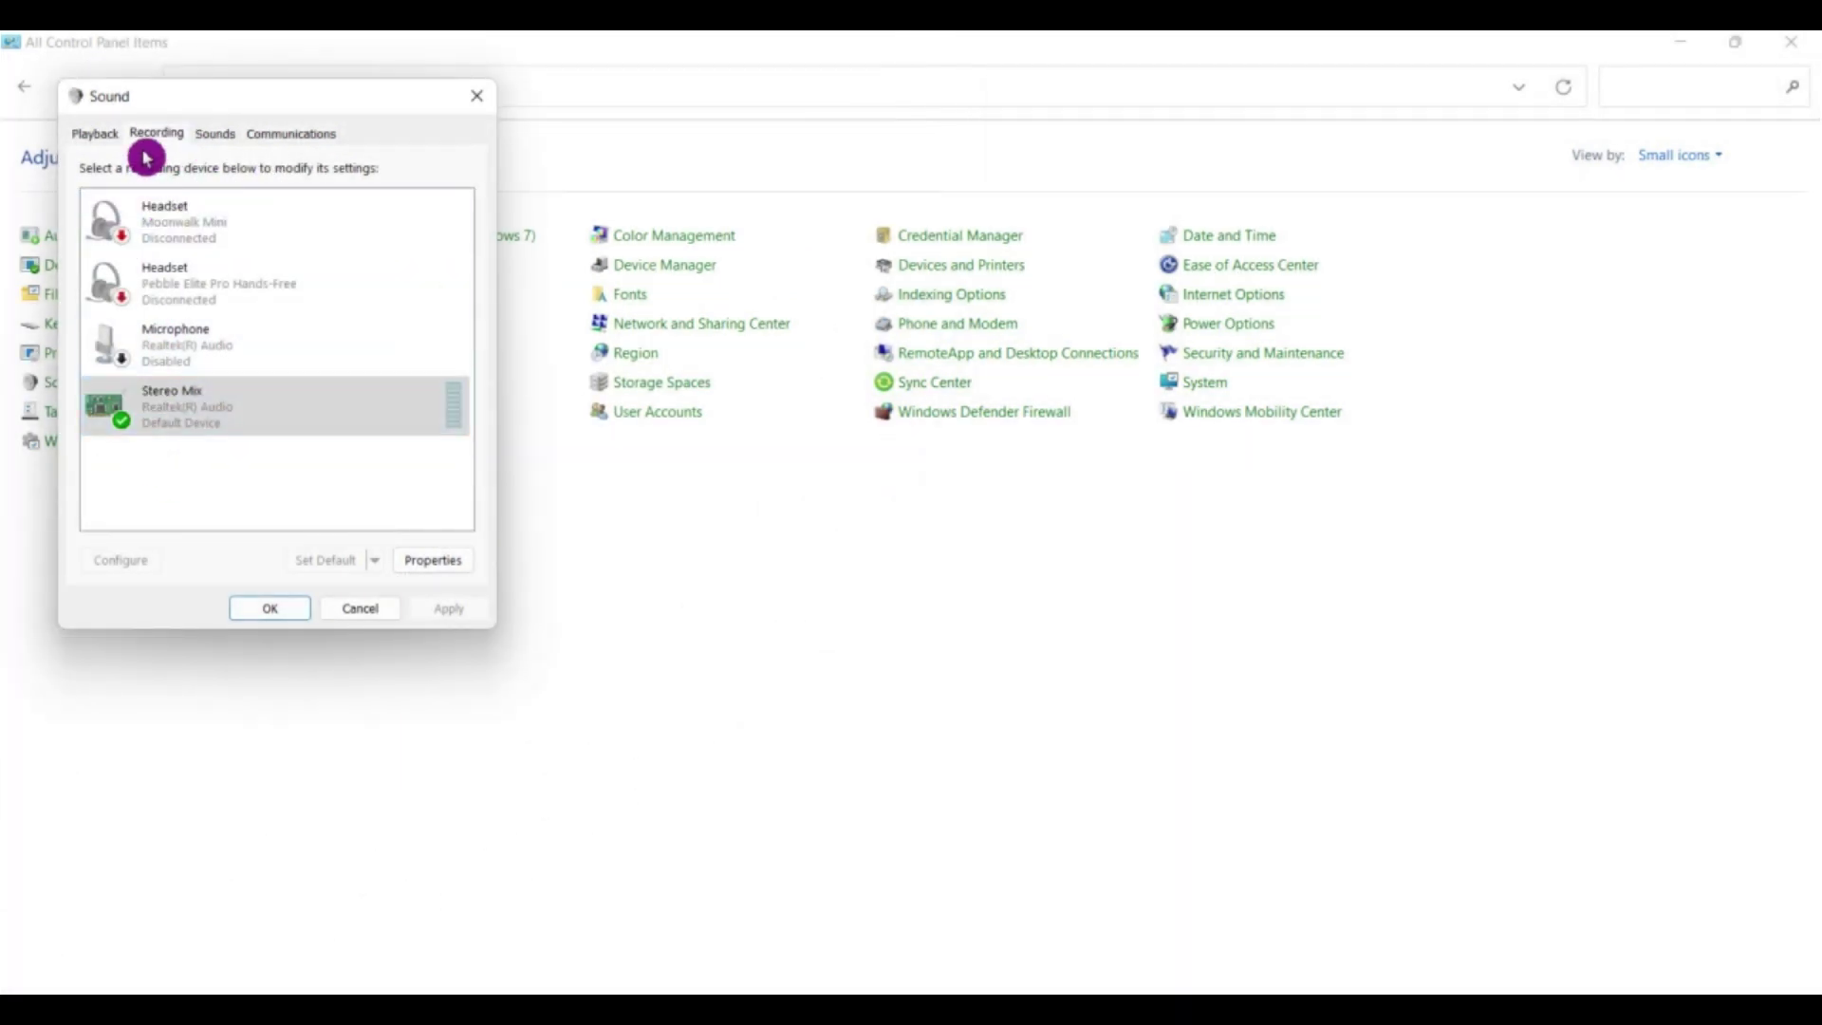
pyautogui.click(81, 134)
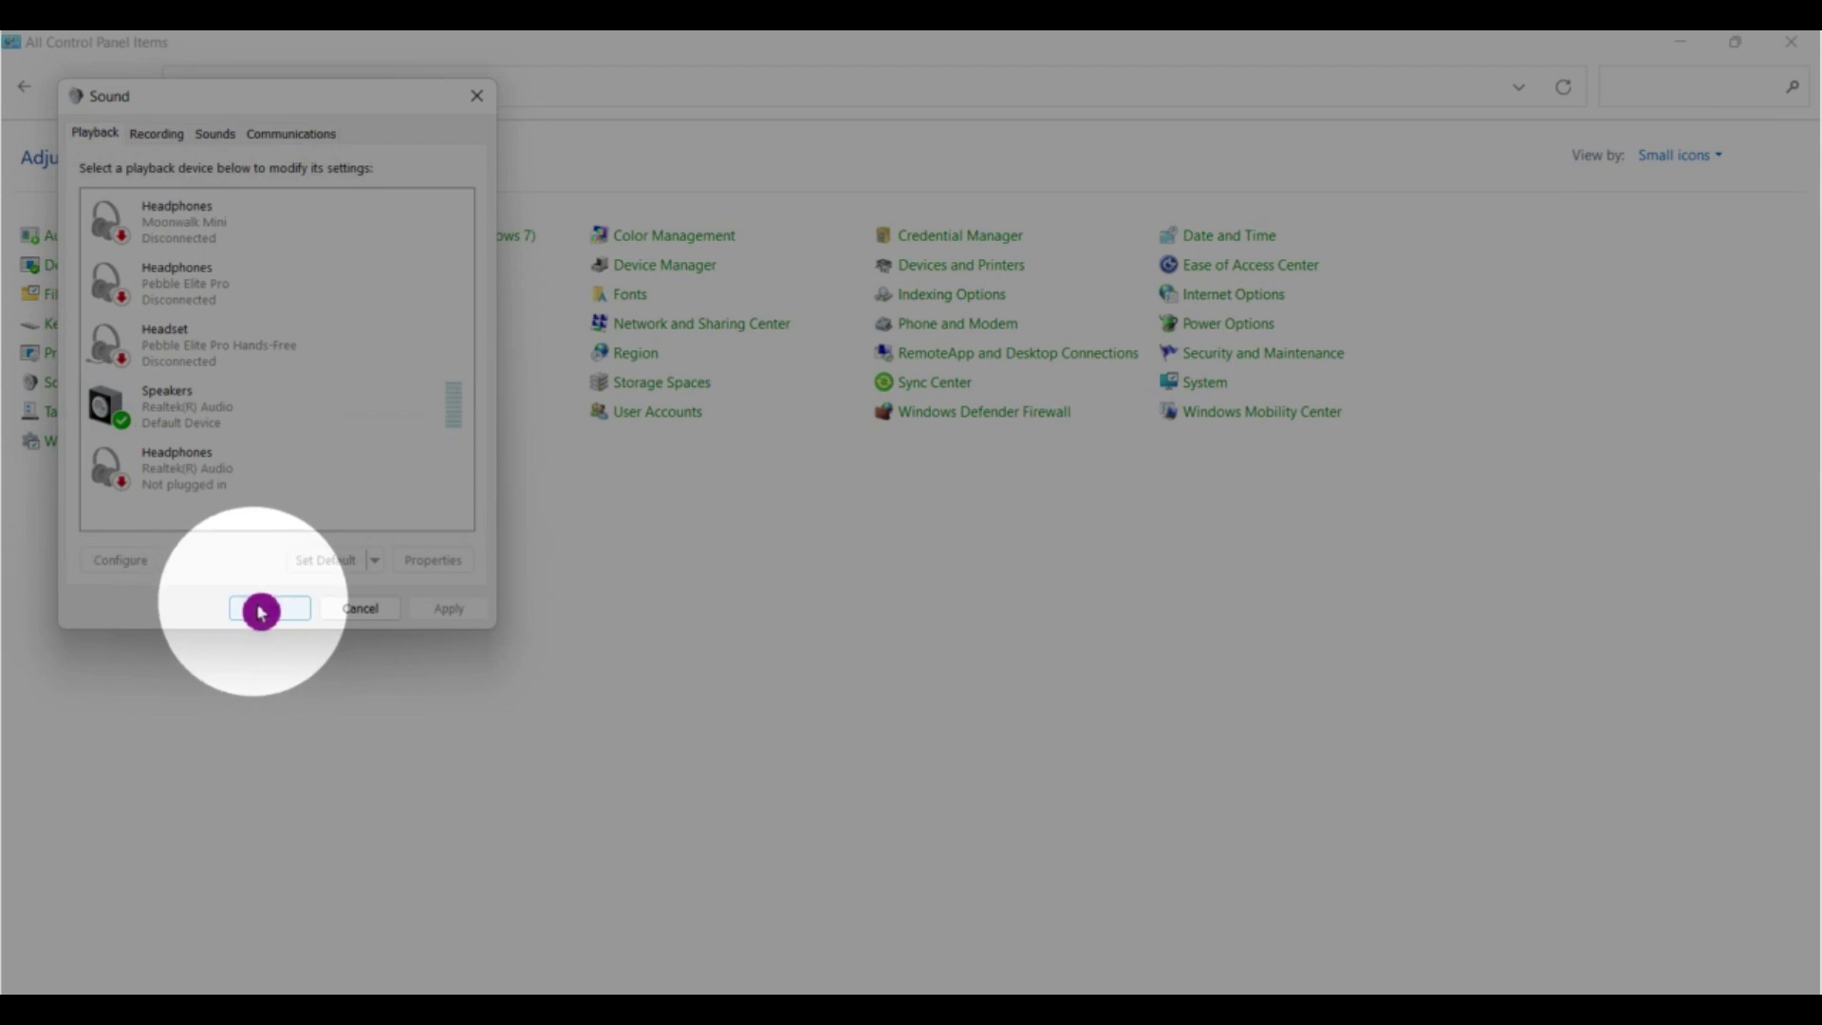
pyautogui.click(256, 612)
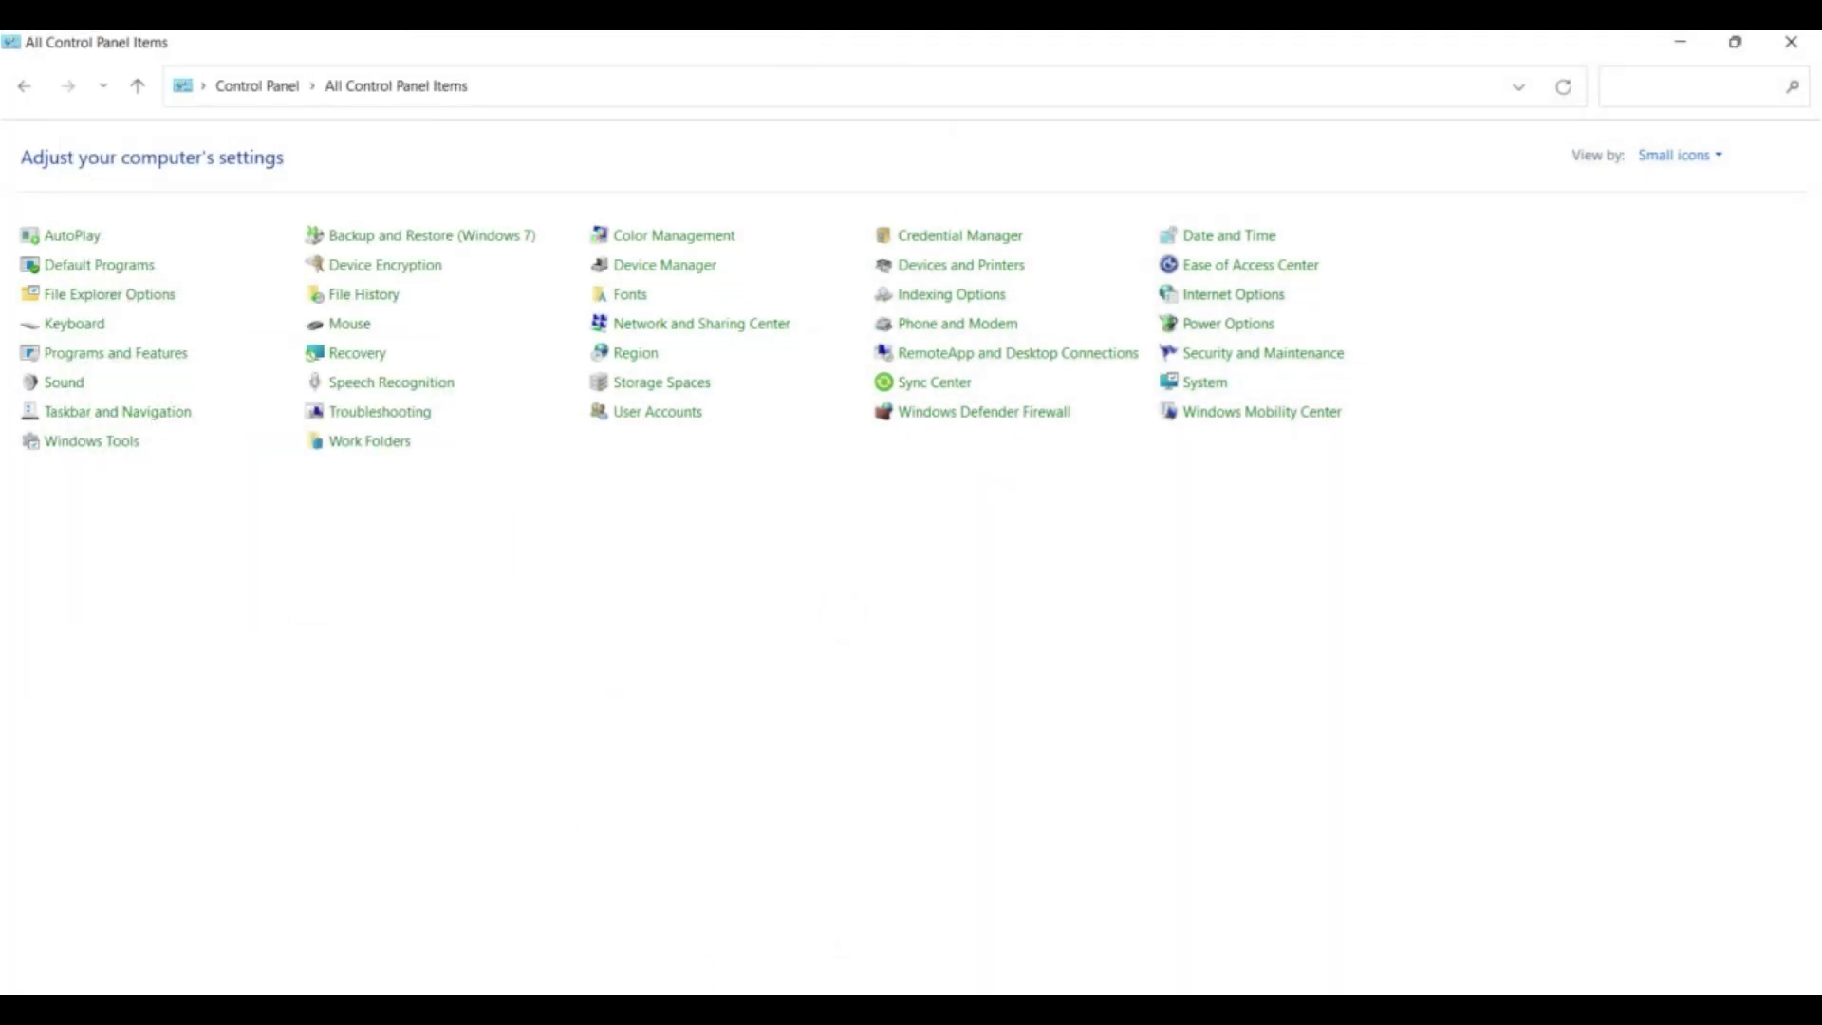
pyautogui.hotkey('alt', 'Tab')
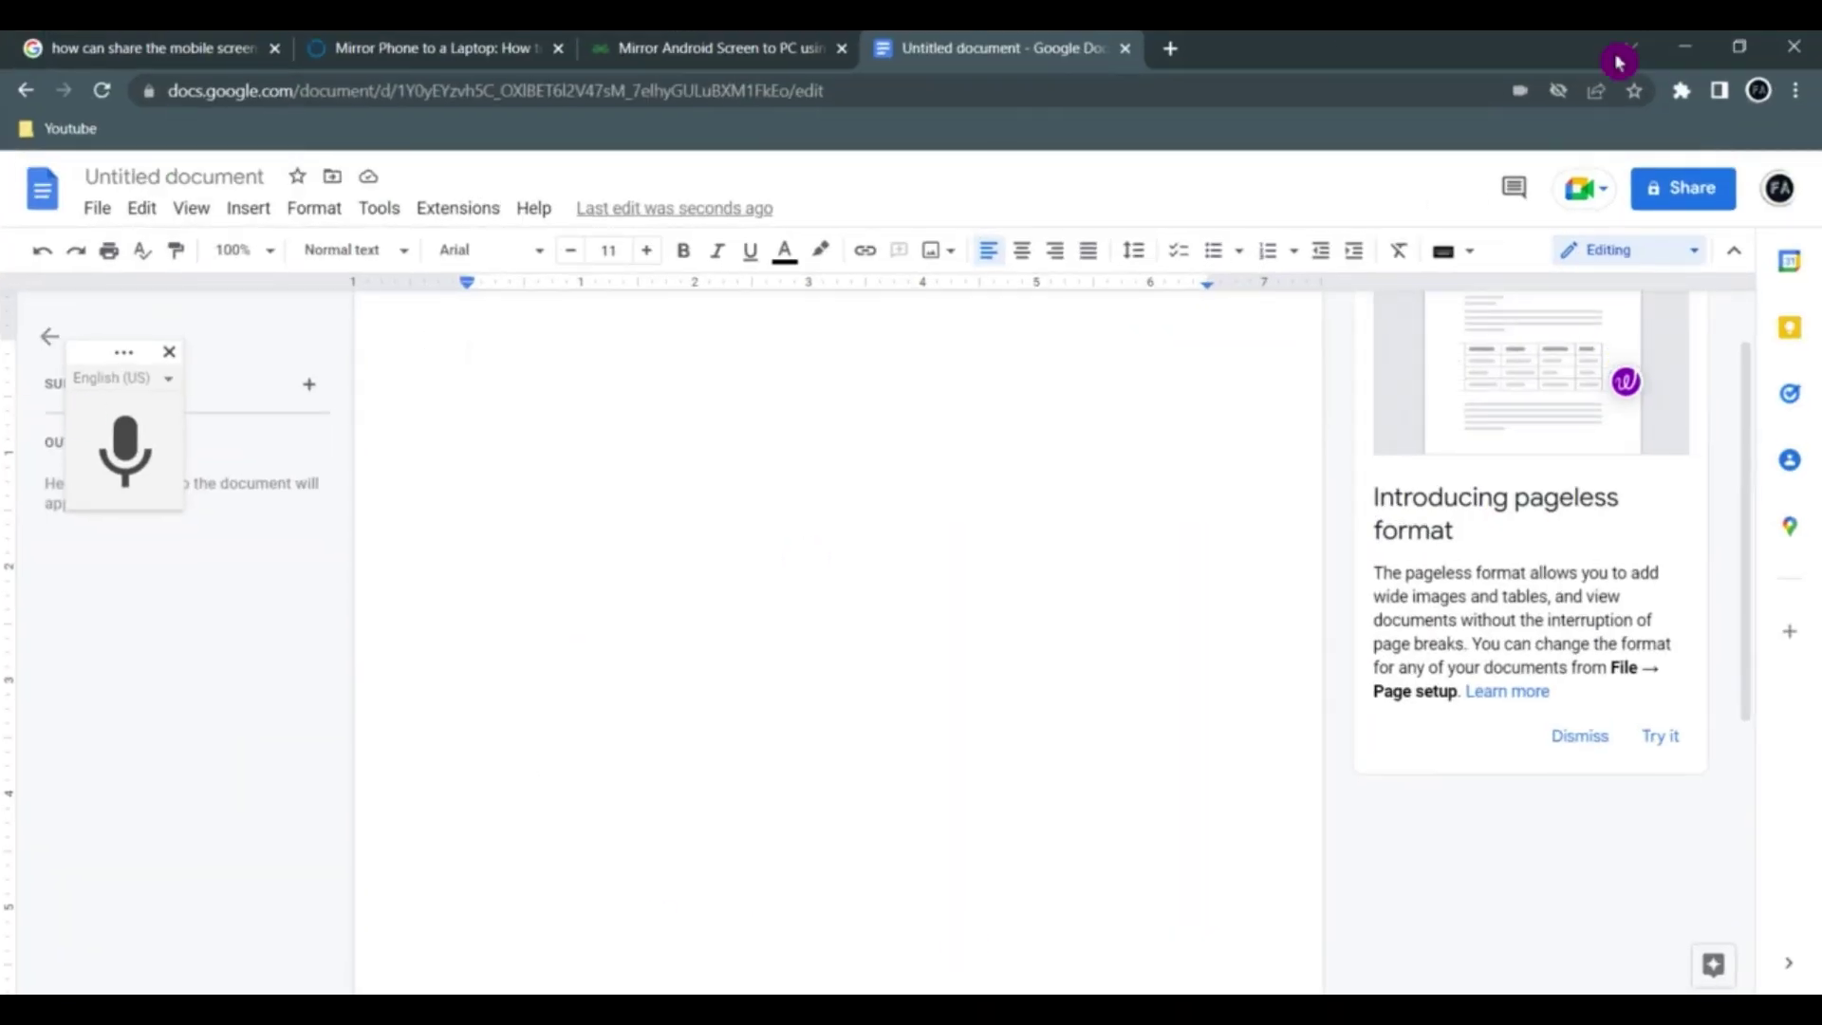
# Maximize Chrome and create a new blank Google Doc via doc.new.
pyautogui.press('super+Right')
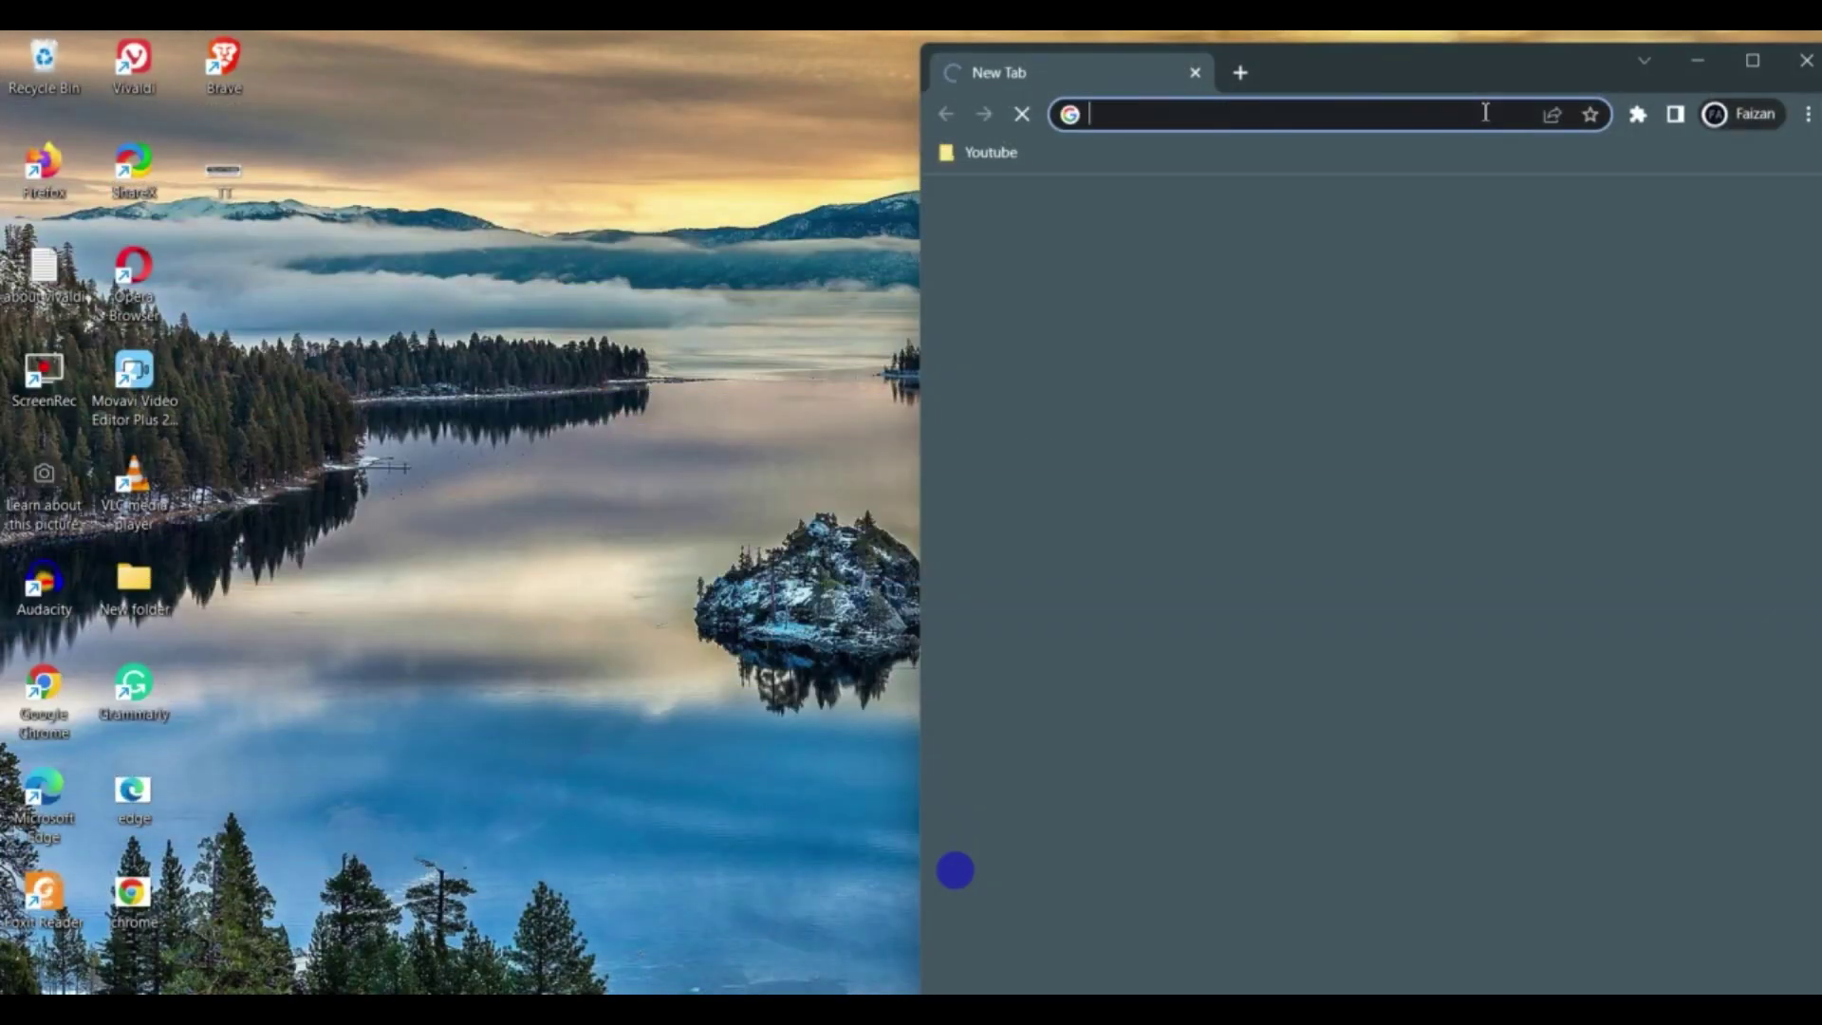
pyautogui.doubleClick(1486, 61)
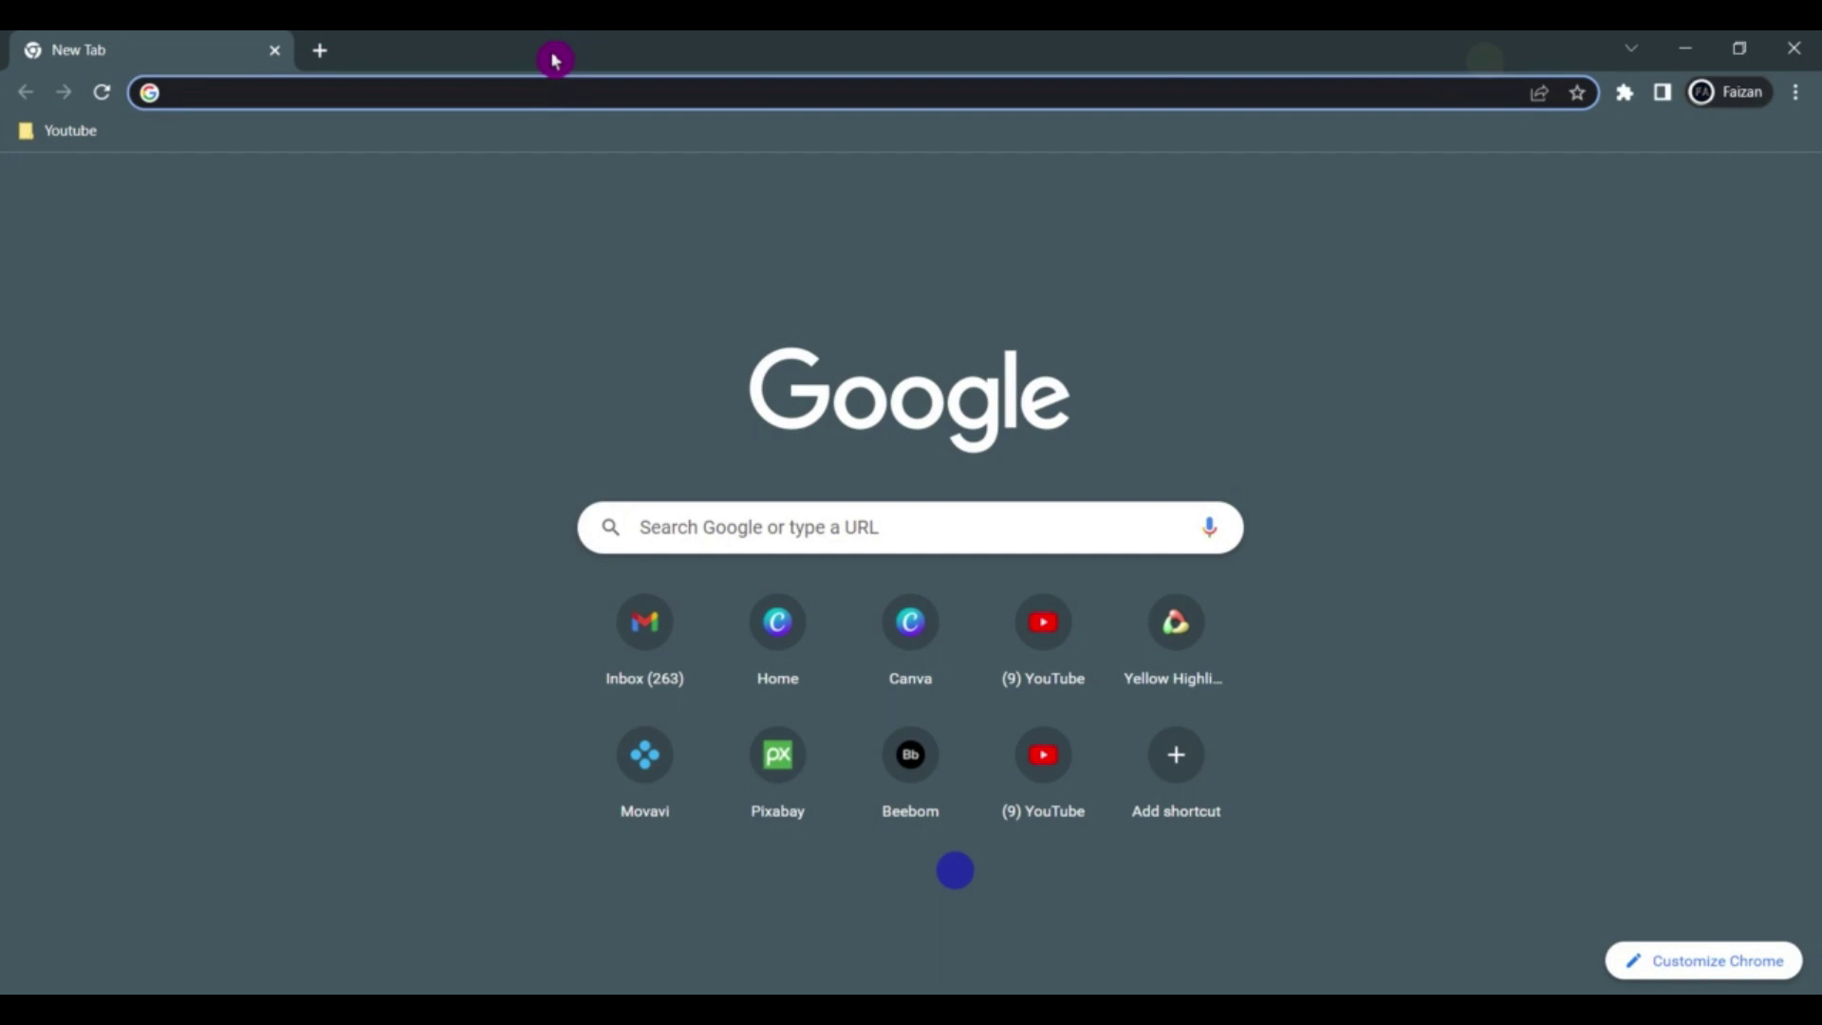
pyautogui.write('doc')
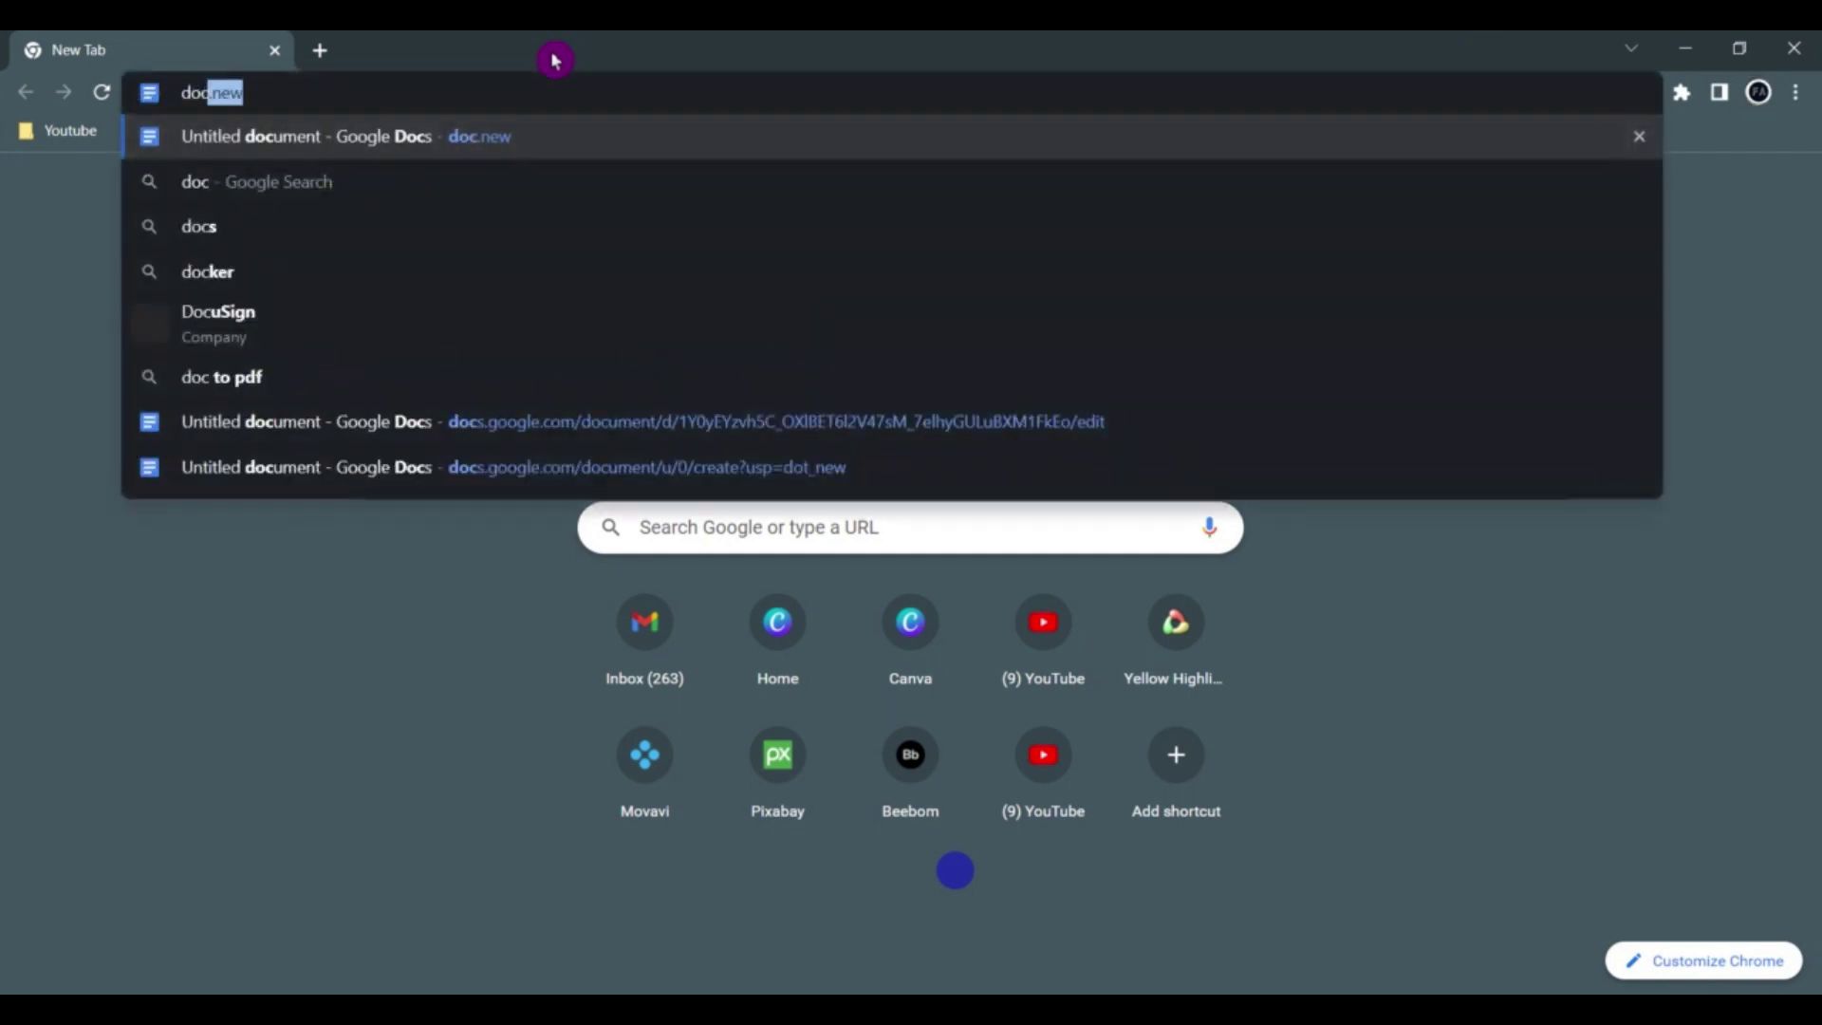
pyautogui.write('.new')
pyautogui.press('Return')
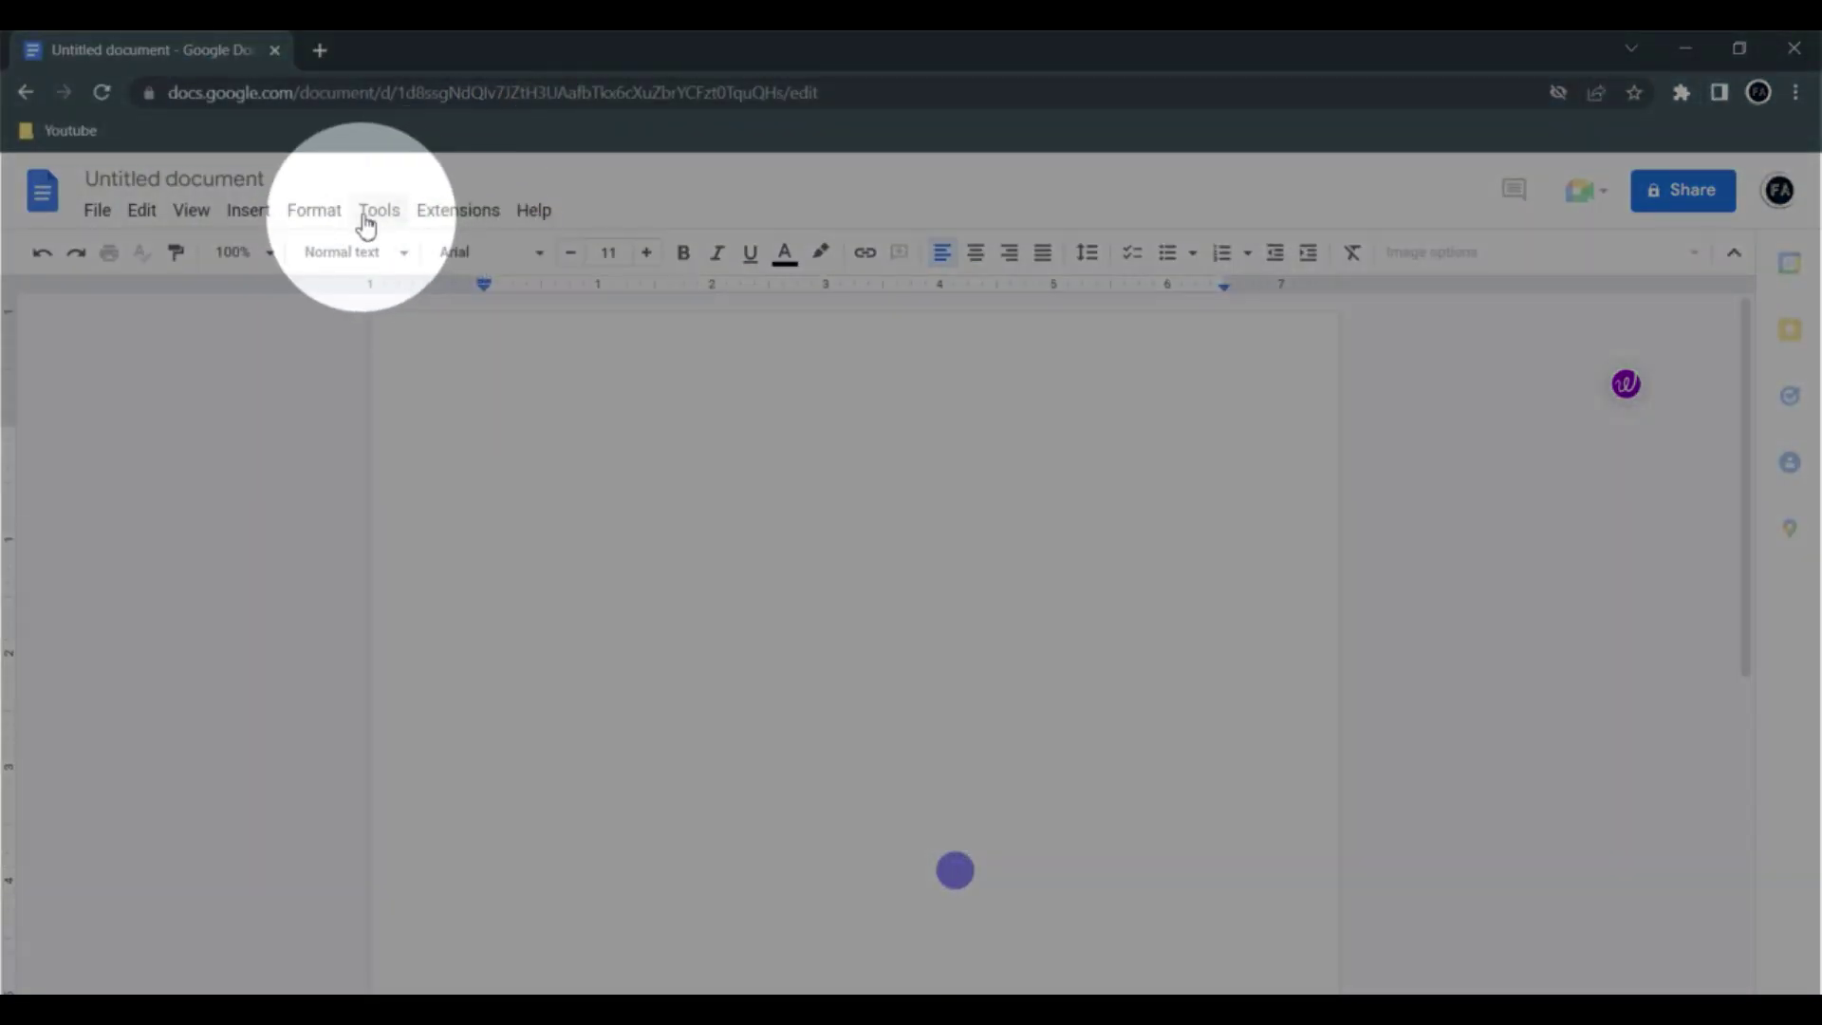
pyautogui.click(378, 215)
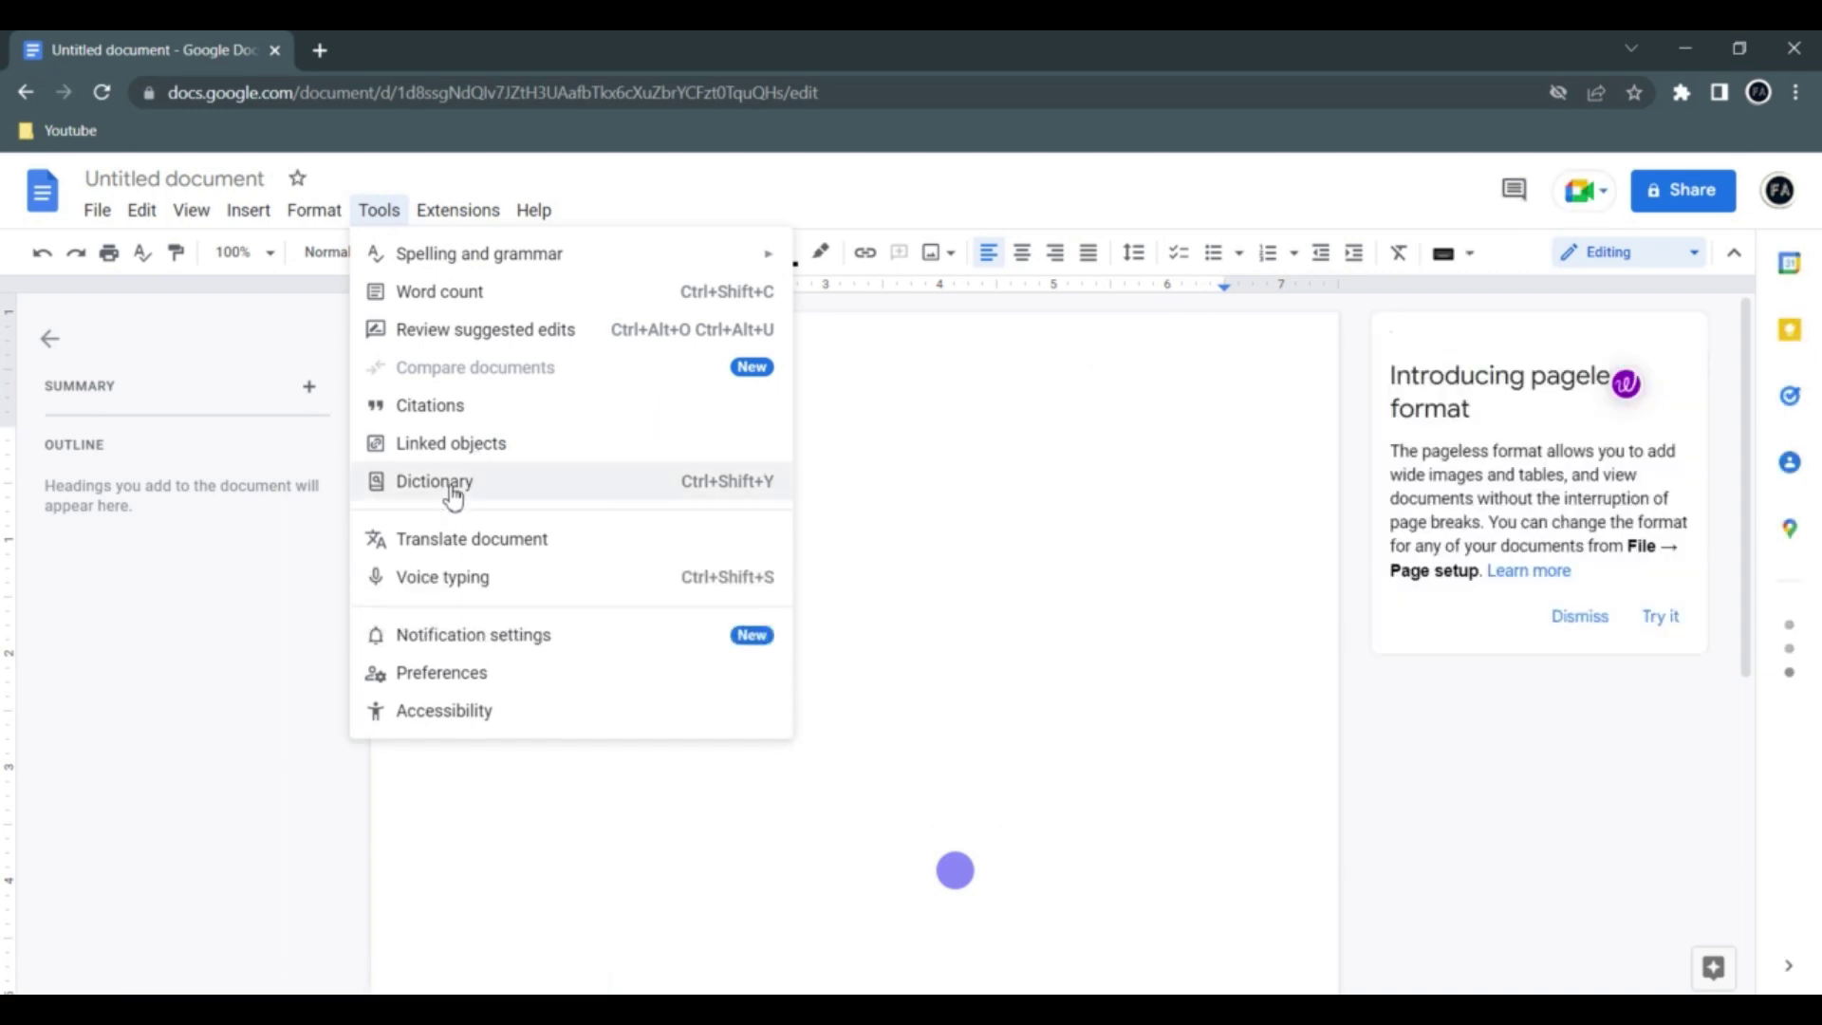
# Enable Tools > Voice typing and browse the language list, keeping English (US).
pyautogui.click(445, 578)
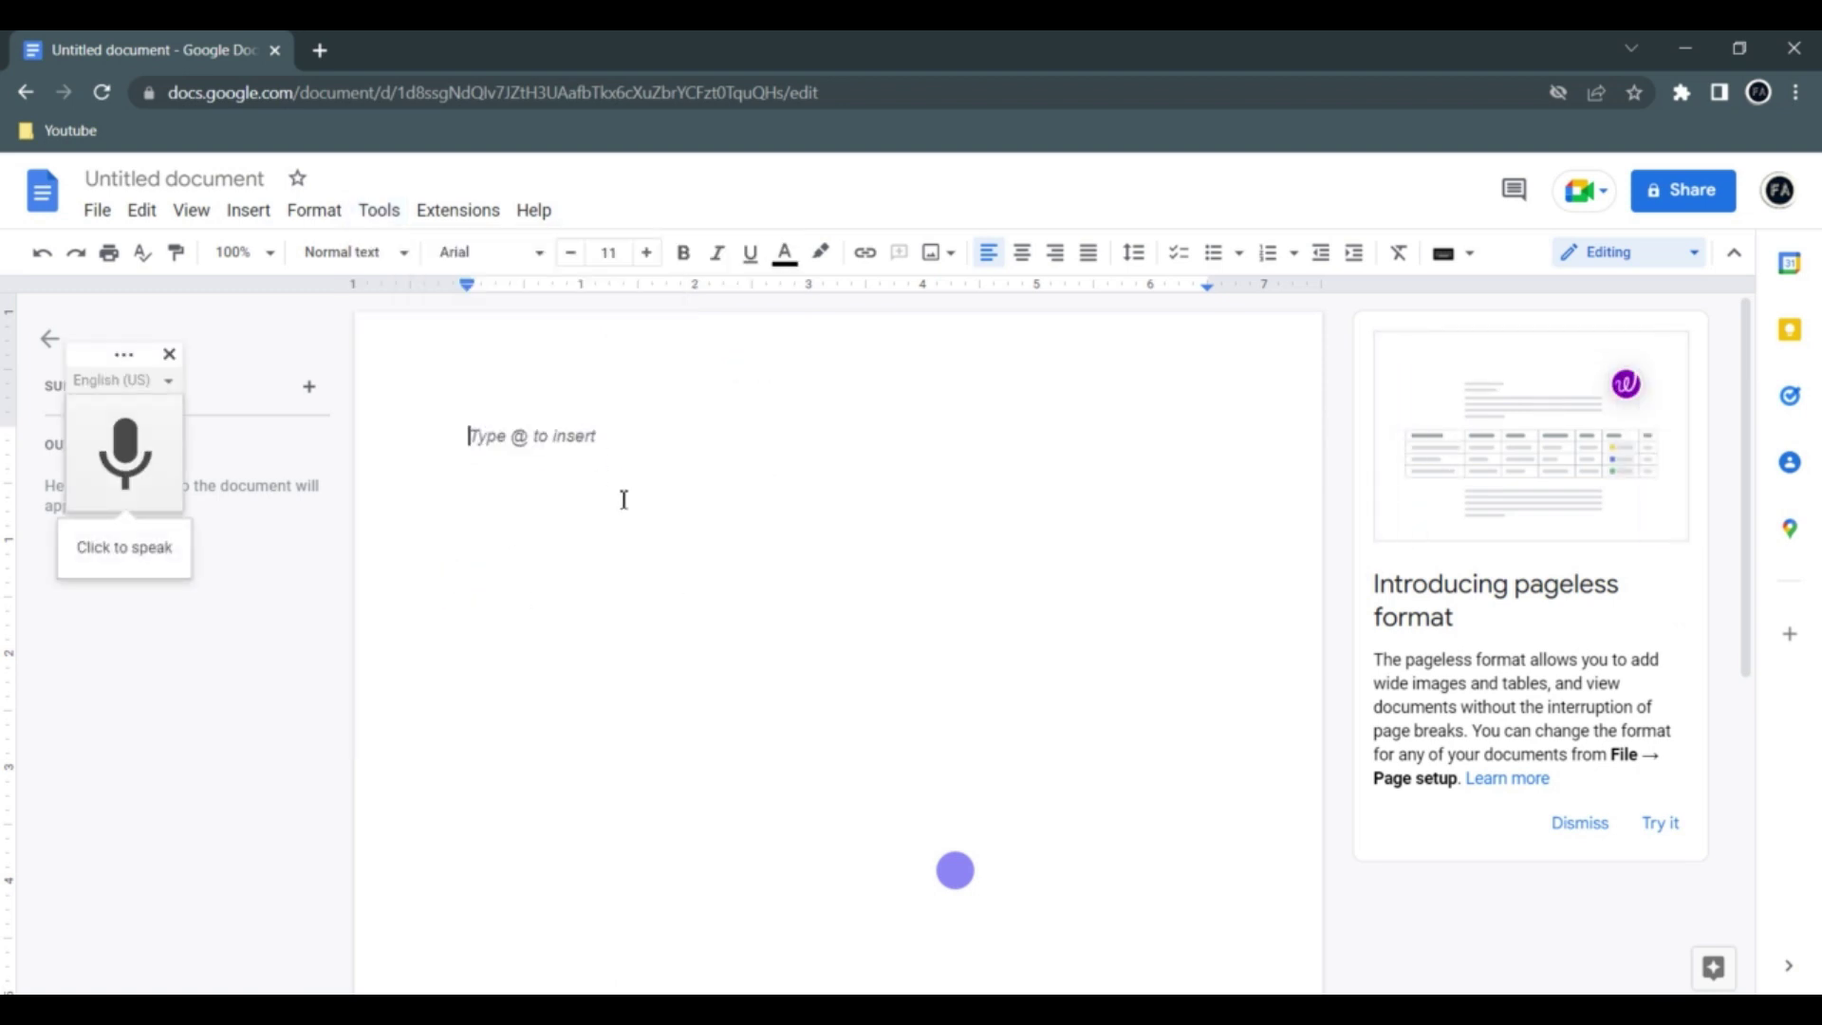
pyautogui.click(171, 381)
pyautogui.scroll(-15, 203, 645)
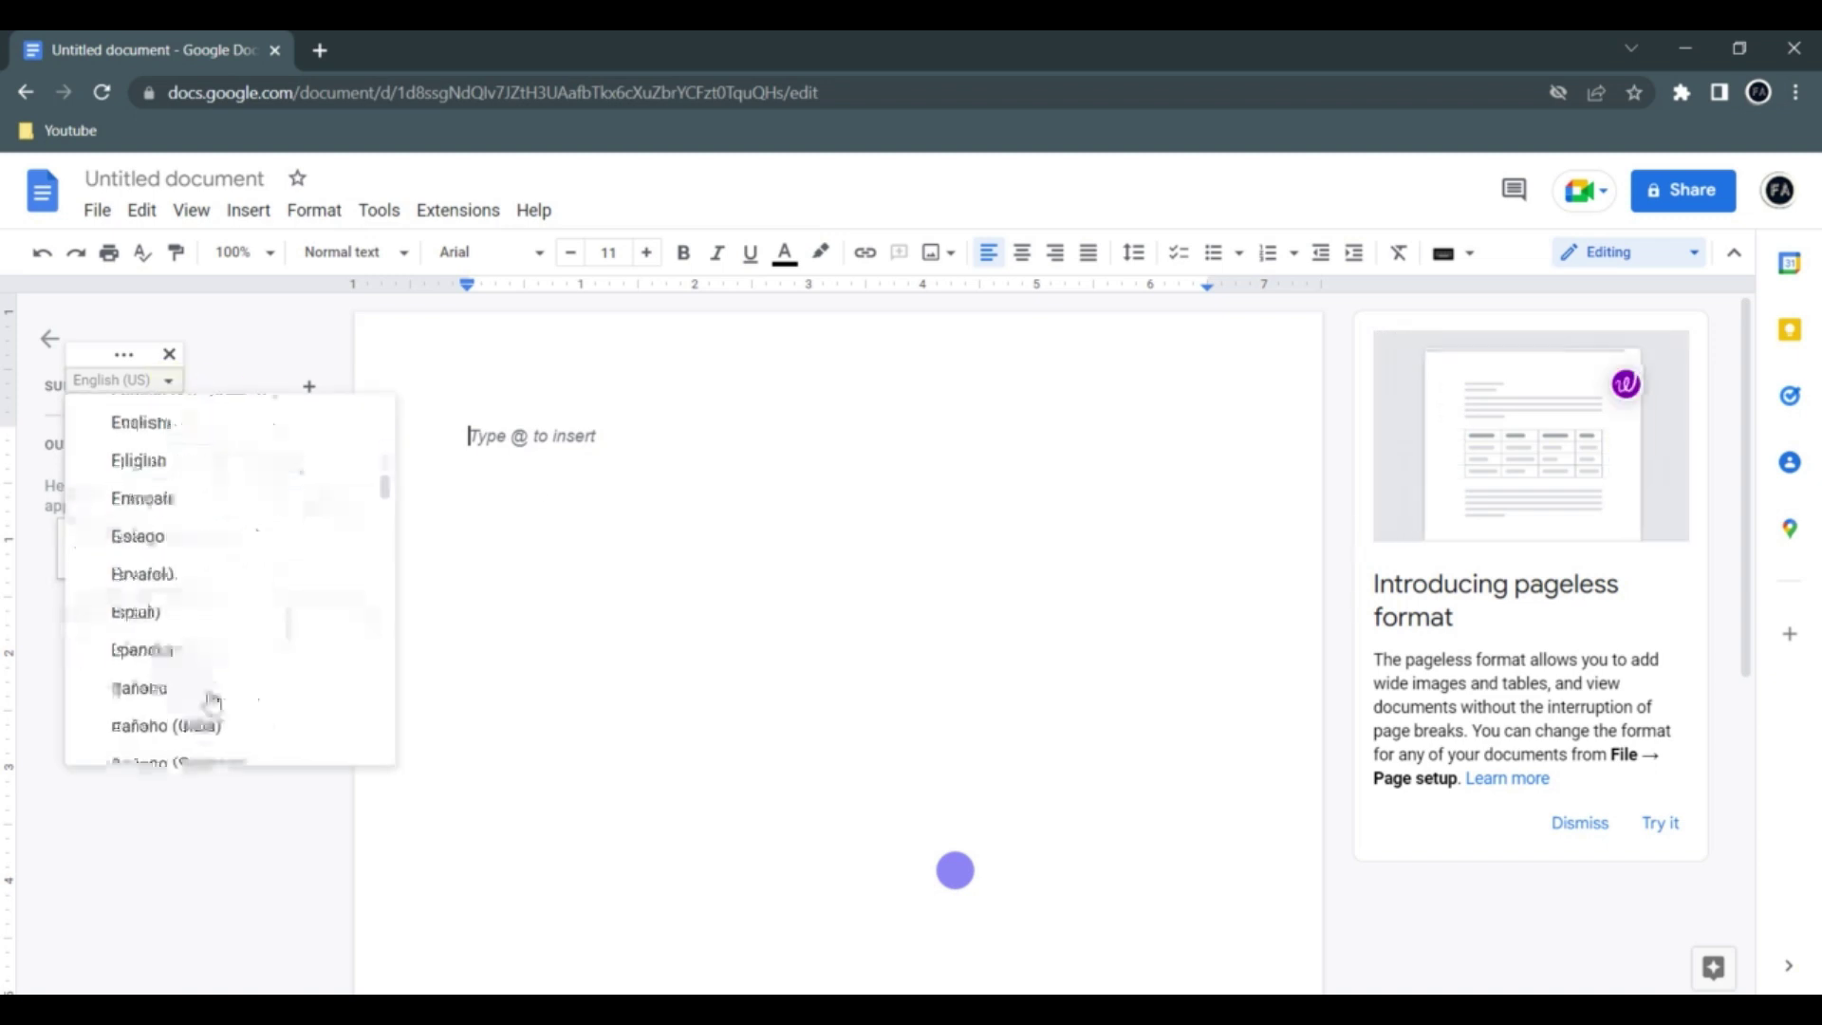
pyautogui.scroll(15, 239, 672)
pyautogui.scroll(-20, 239, 671)
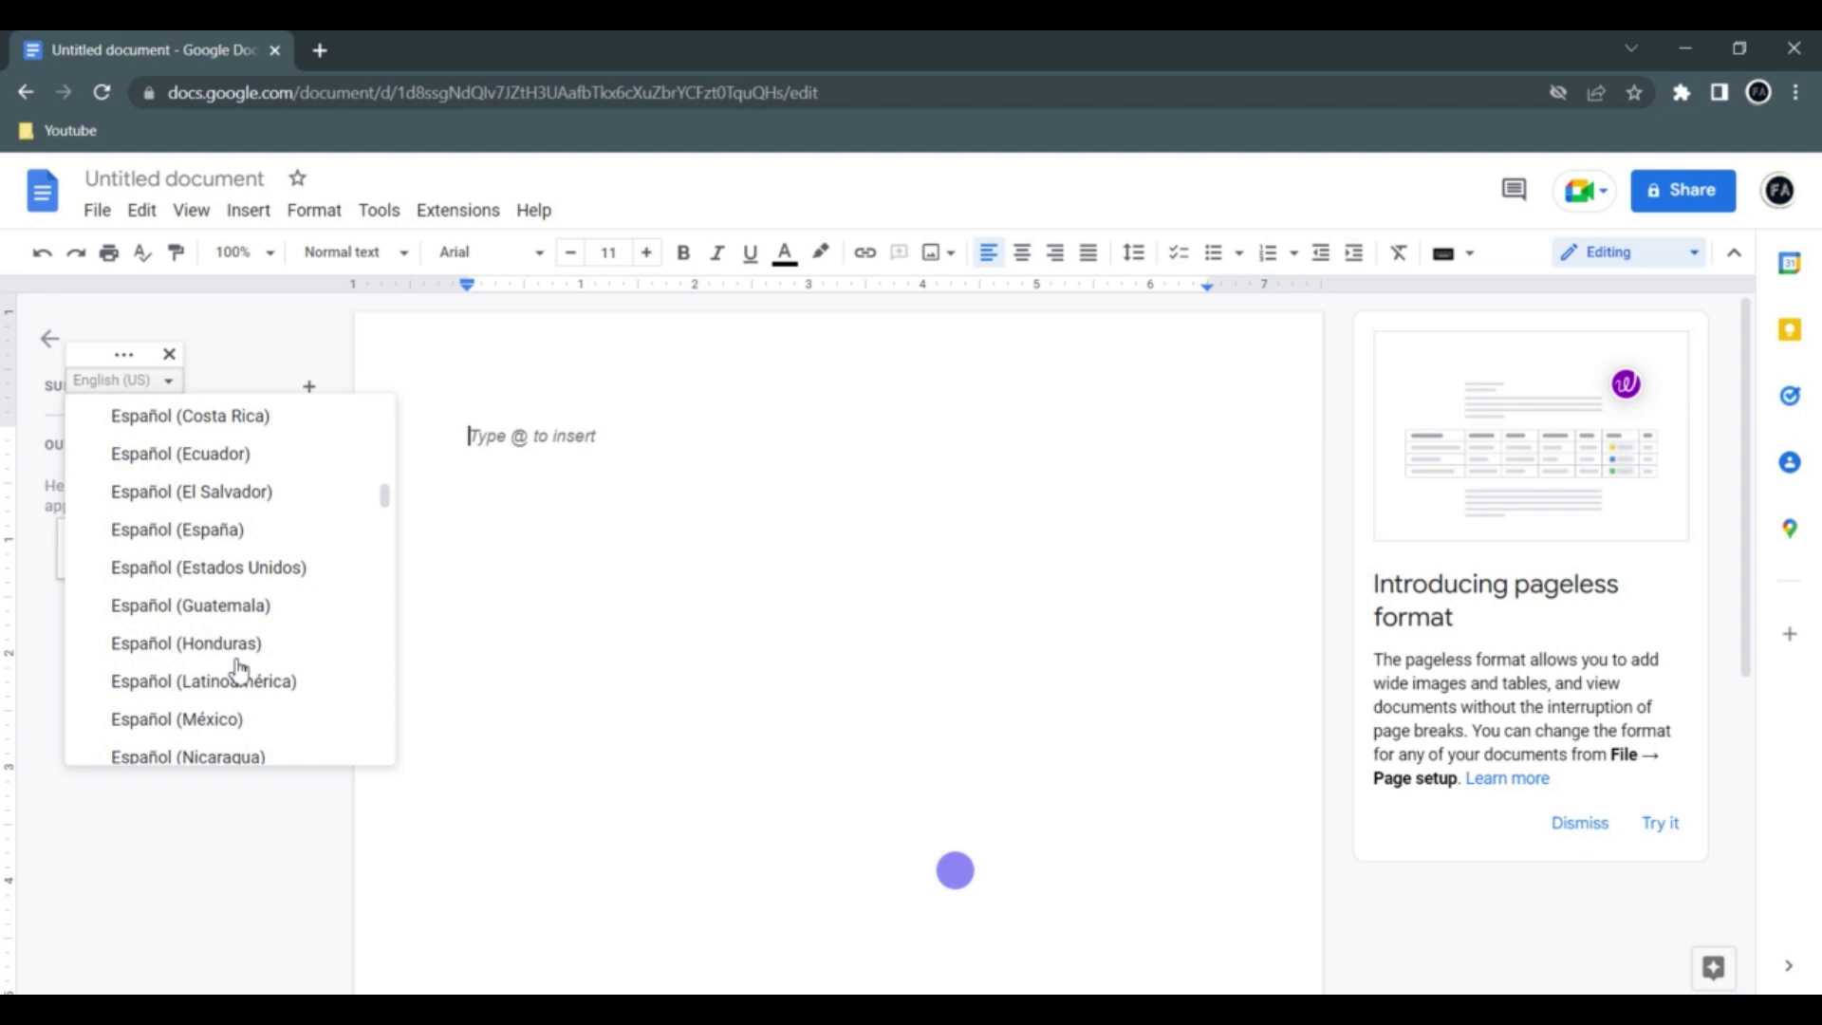
pyautogui.scroll(20, 240, 671)
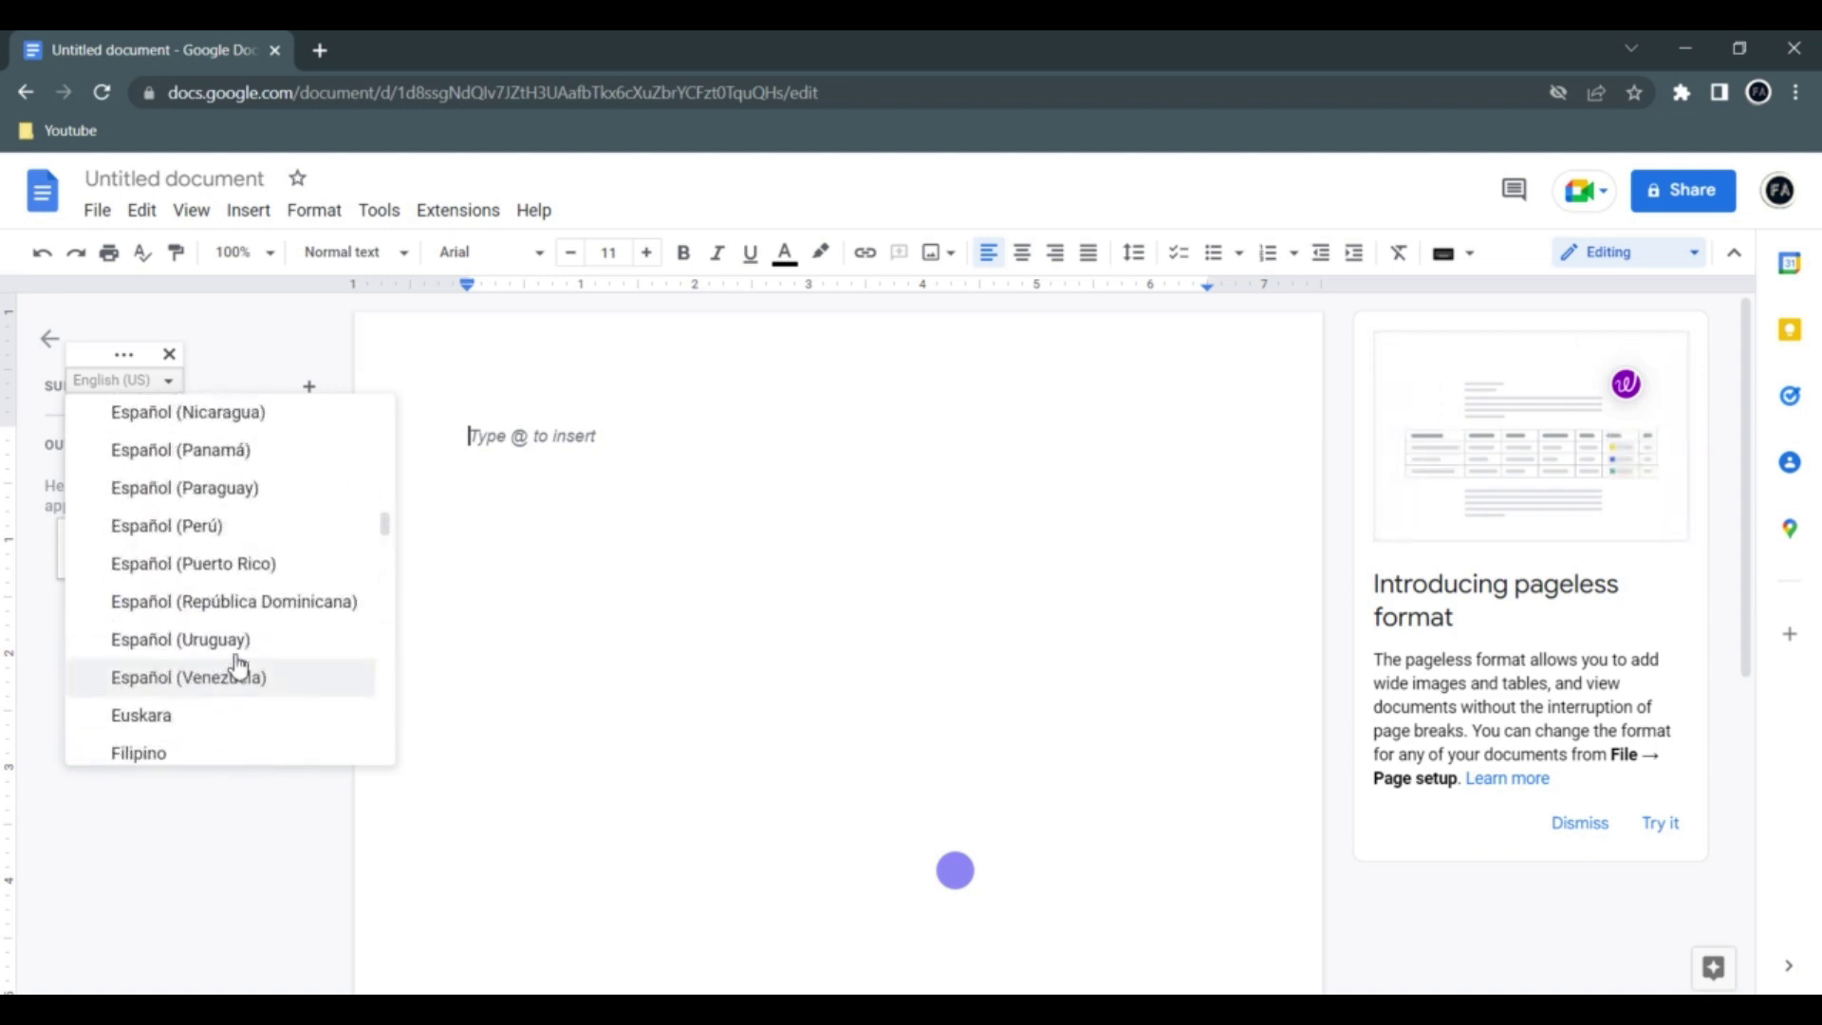
pyautogui.click(702, 745)
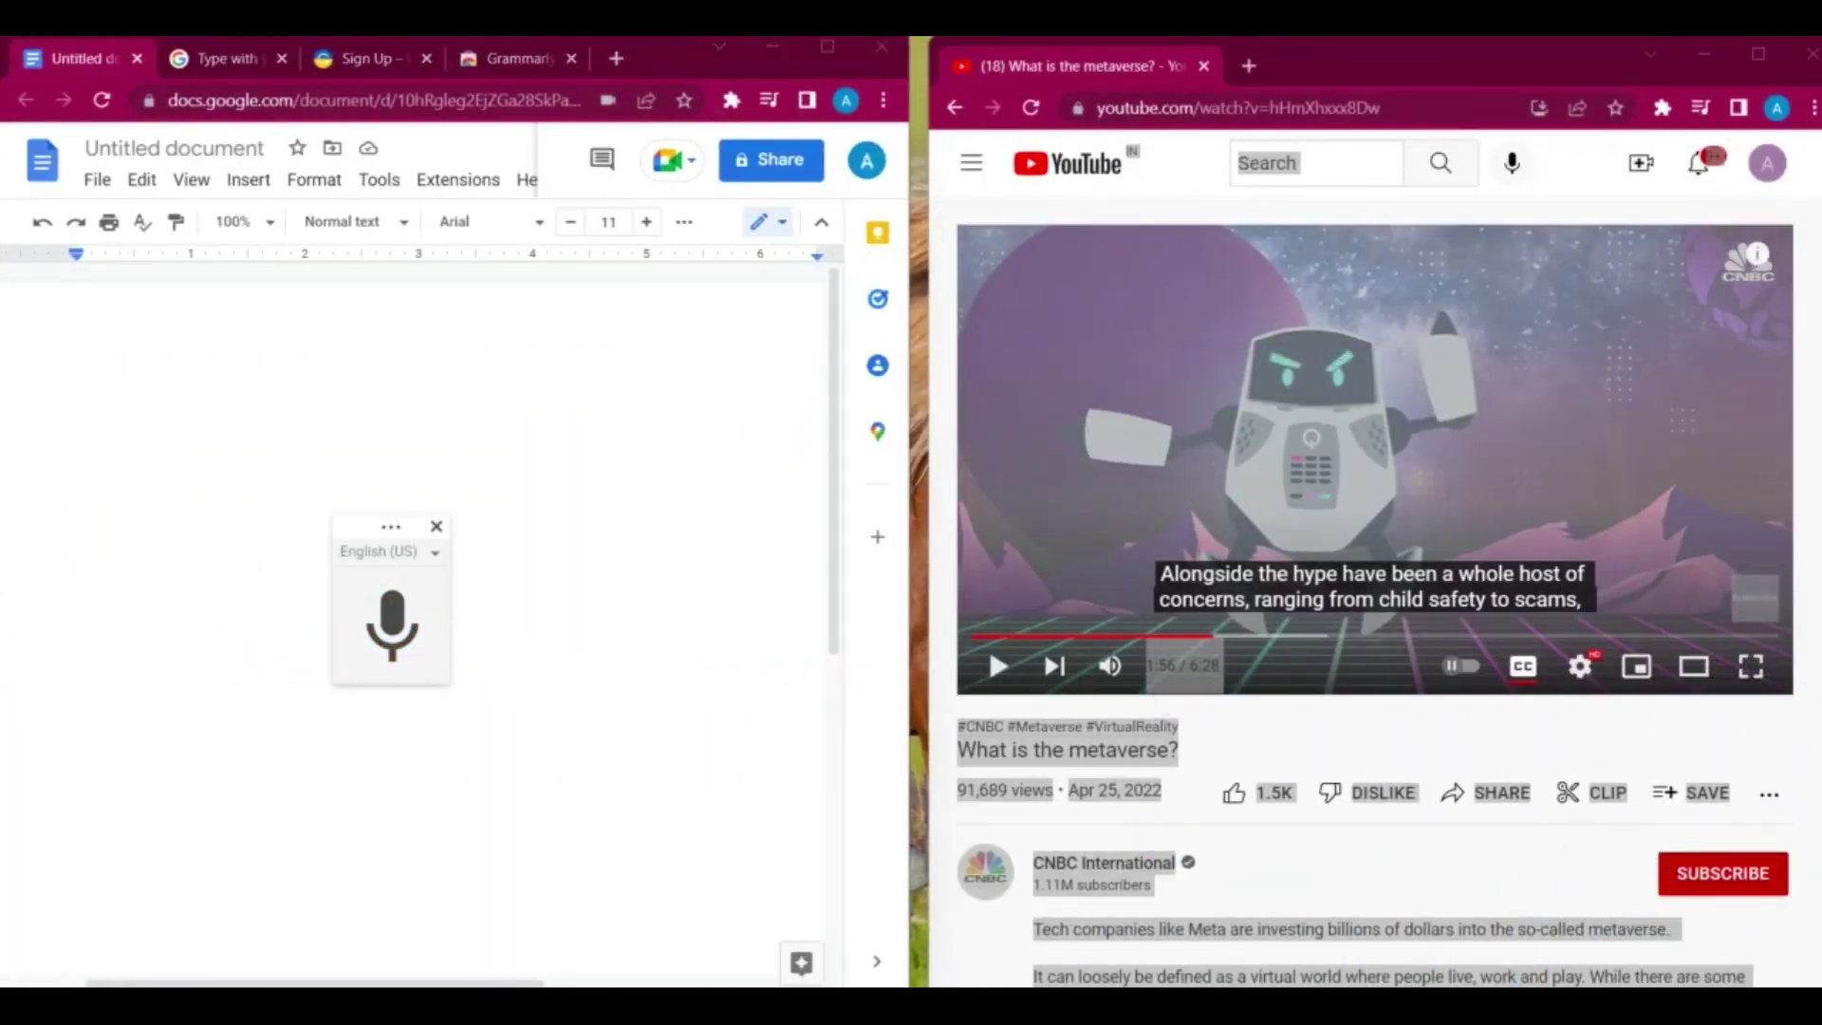
# Play the CNBC metaverse video and start the Docs microphone so it transcribes the speech.
pyautogui.tripleClick(996, 665)
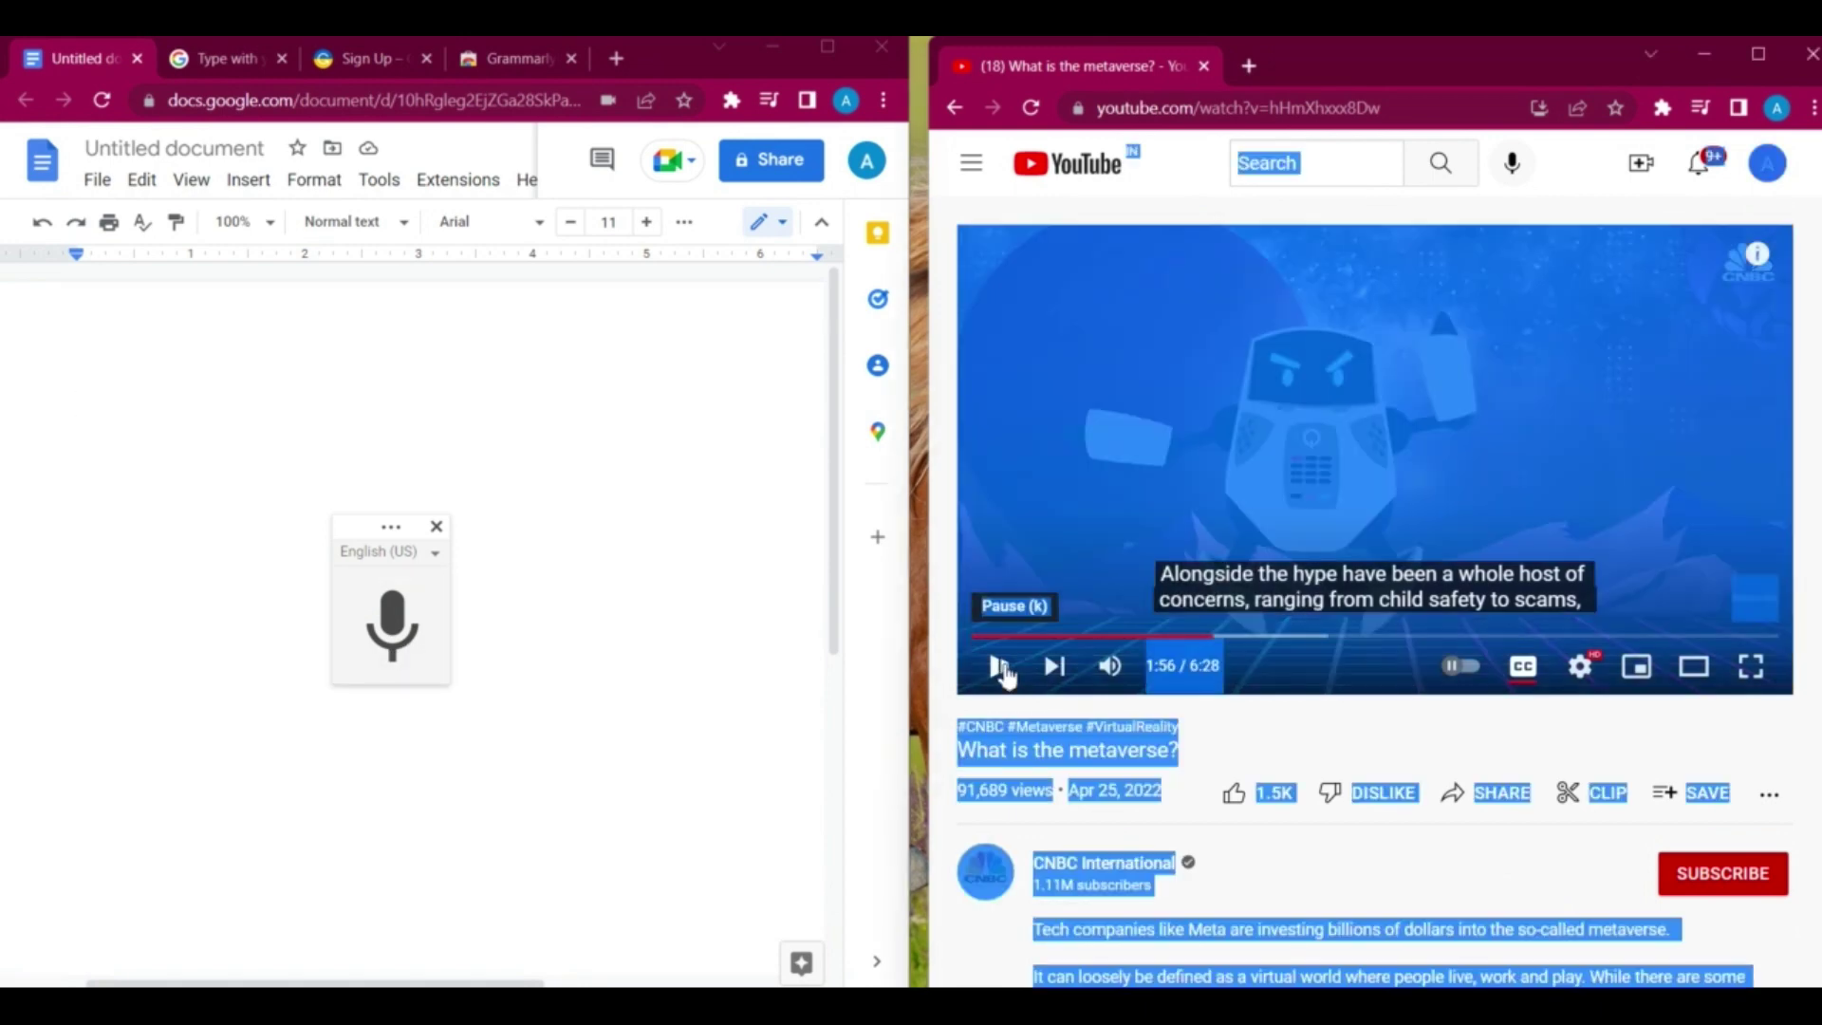
pyautogui.click(430, 835)
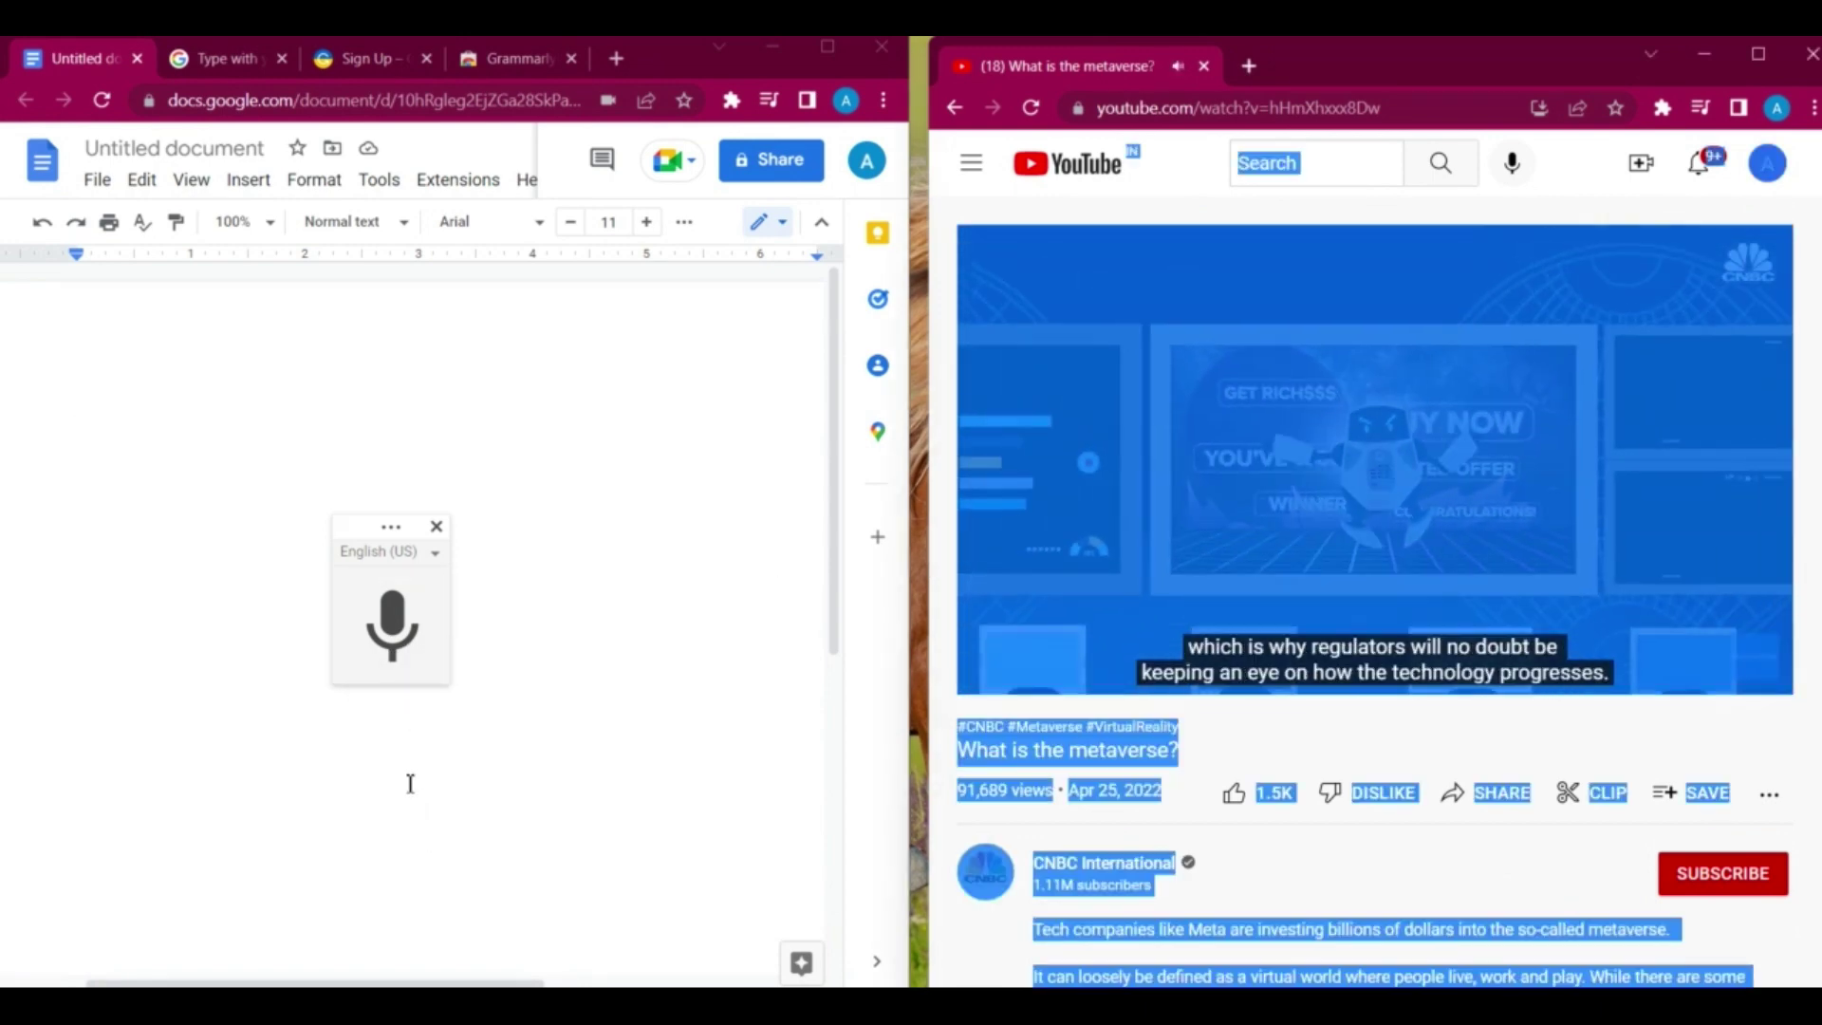
pyautogui.click(435, 663)
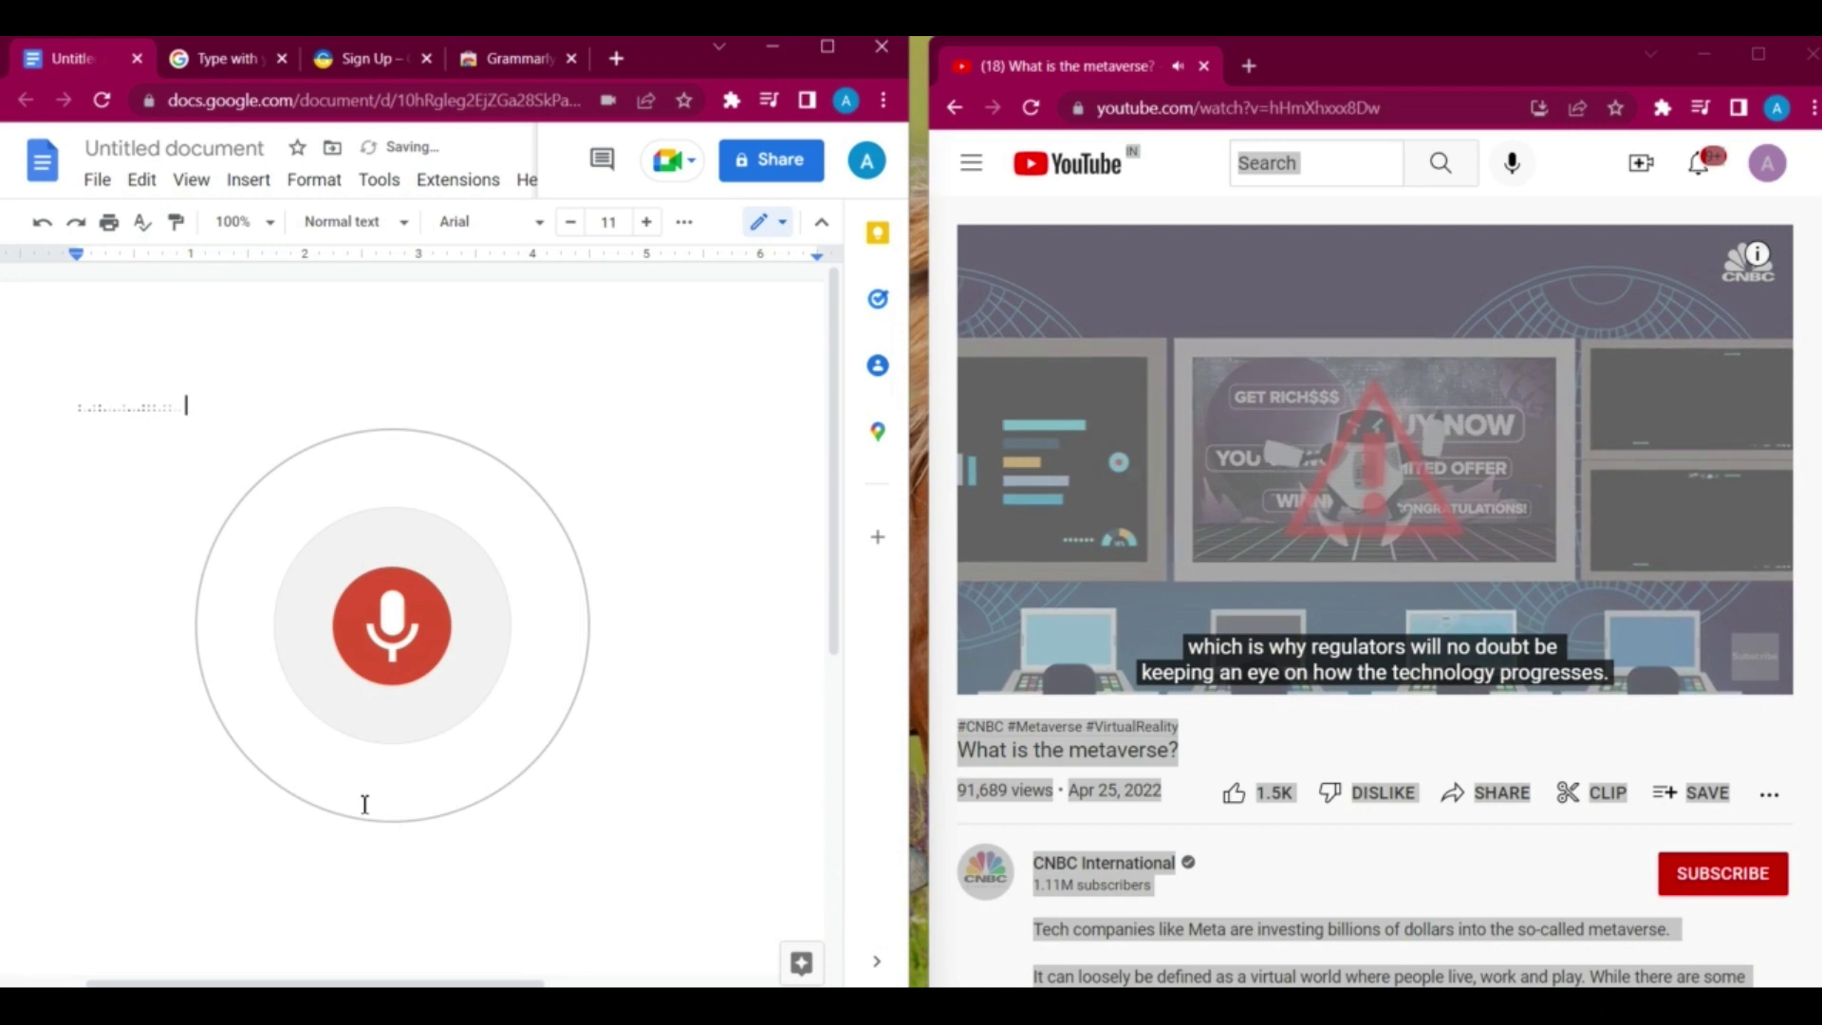